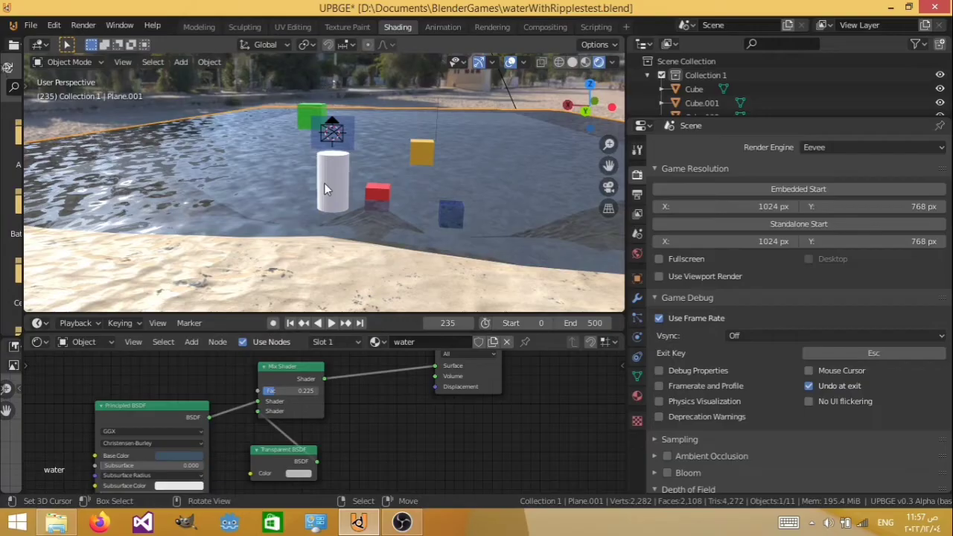
Start a new General scene, discarding the unsaved changes to the old file
{"action": "key", "text": "ctrl+n"}
{"action": "left_click", "coordinate": [324, 188]}
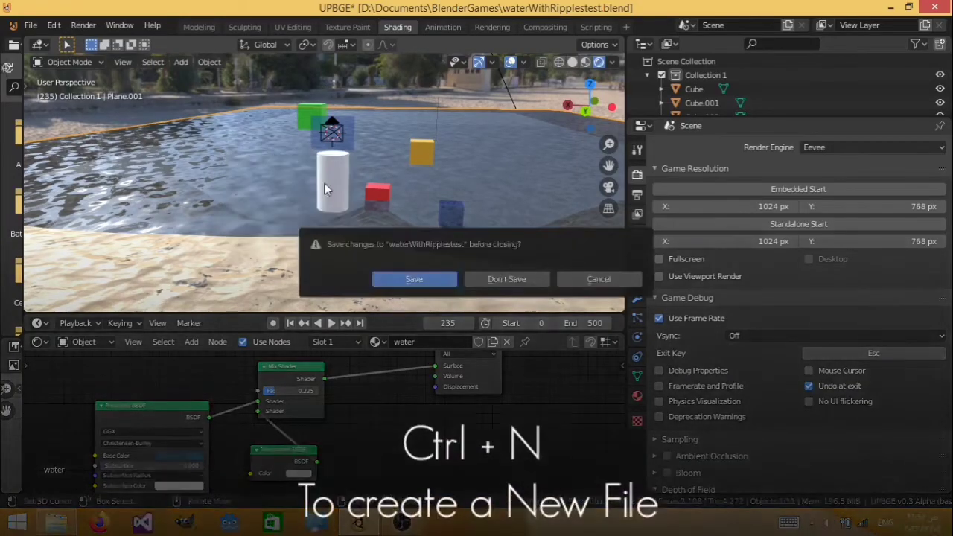
{"action": "left_click", "coordinate": [504, 277]}
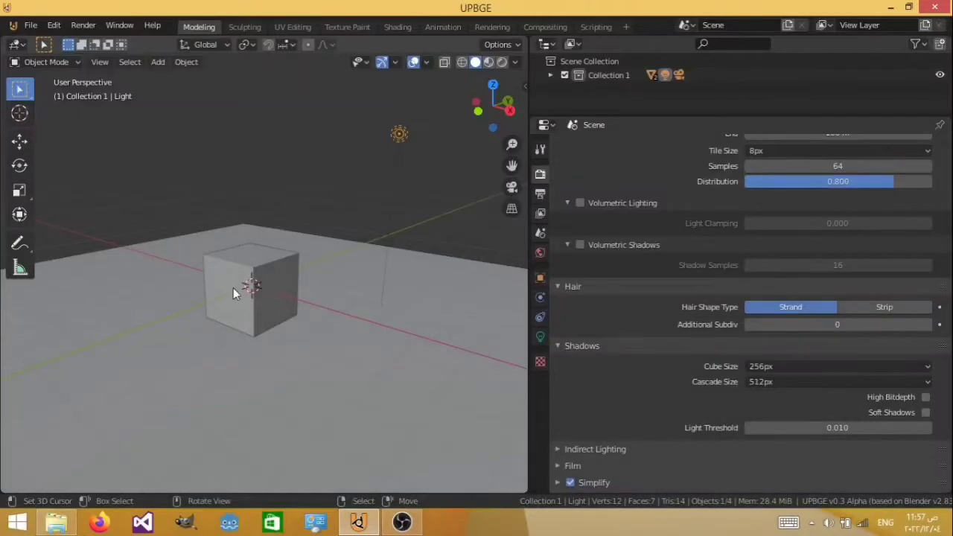
Delete the default cube and the light from the scene
{"action": "left_click", "coordinate": [249, 289]}
{"action": "key", "text": "Delete"}
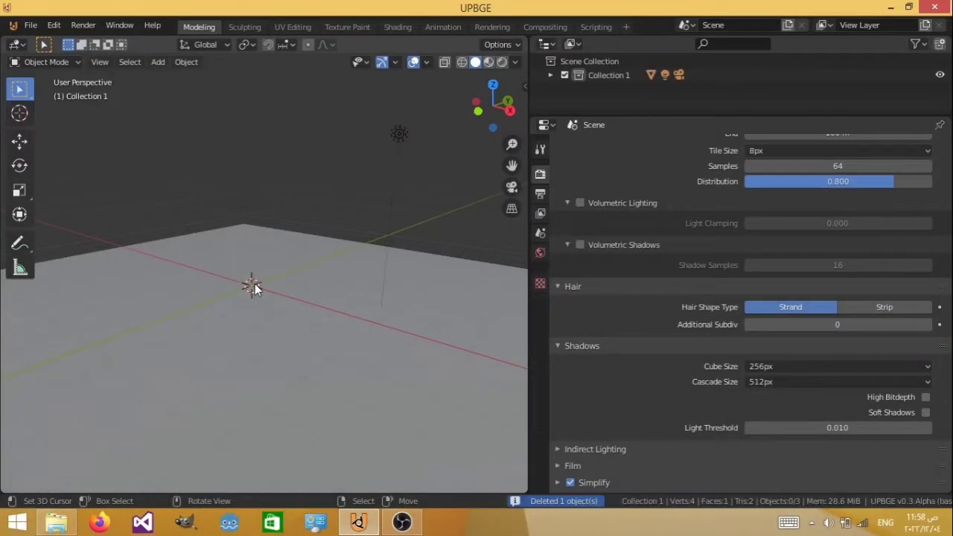
{"action": "left_click", "coordinate": [395, 136]}
{"action": "key", "text": "Delete"}
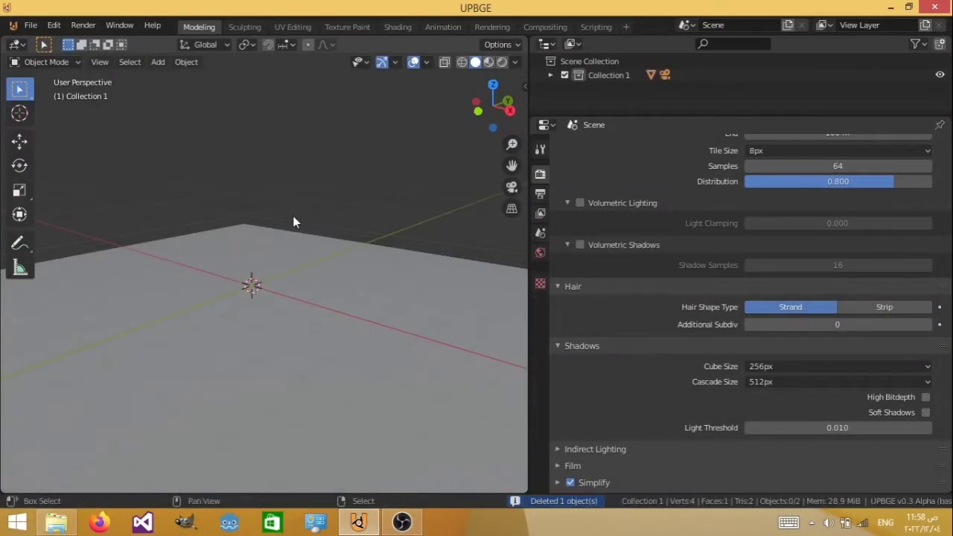
{"action": "key", "text": "shift+grave"}
{"action": "key", "text": "s"}
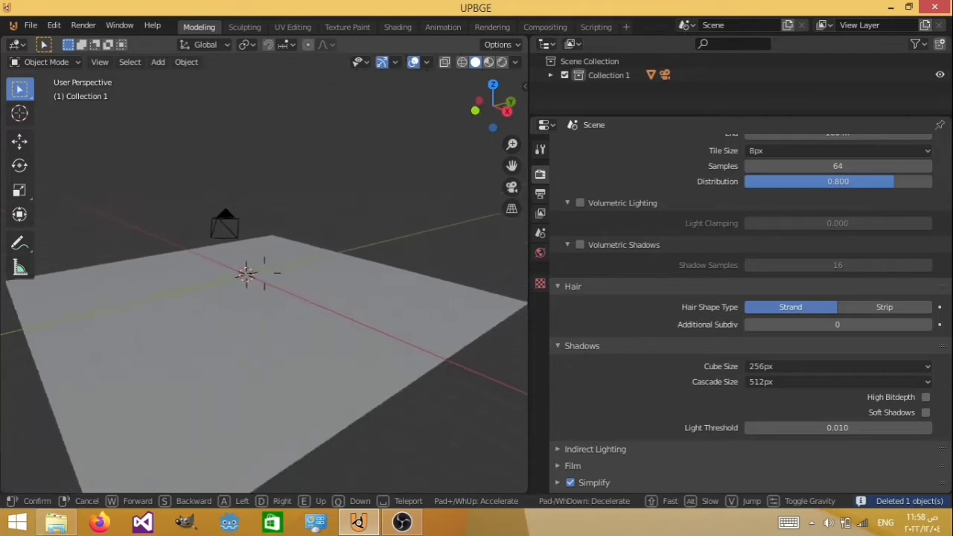
{"action": "left_click", "coordinate": [264, 279]}
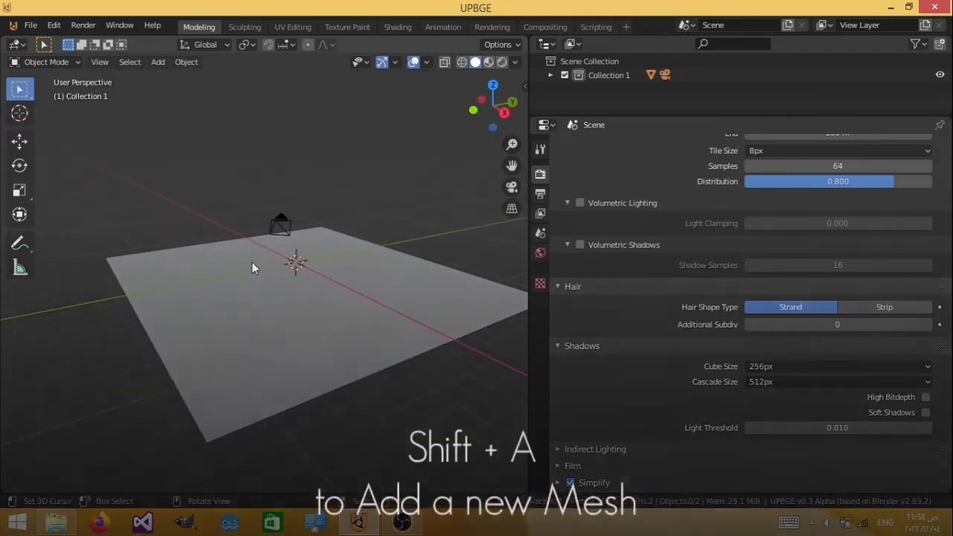
Add a temporary mesh plane, delete it again, and select the large ground plane
{"action": "key", "text": "shift+a"}
{"action": "mouse_move", "coordinate": [222, 223]}
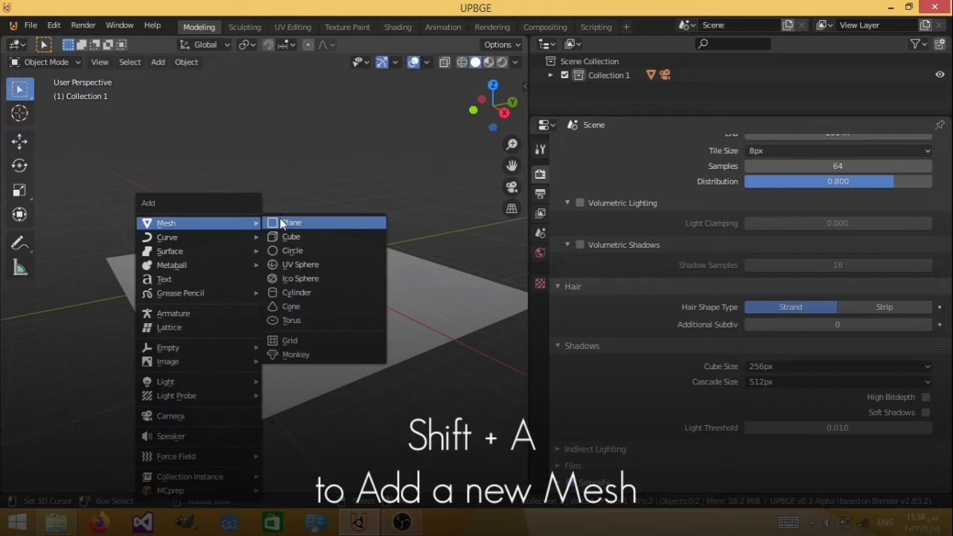
{"action": "left_click", "coordinate": [287, 223]}
{"action": "key", "text": "g"}
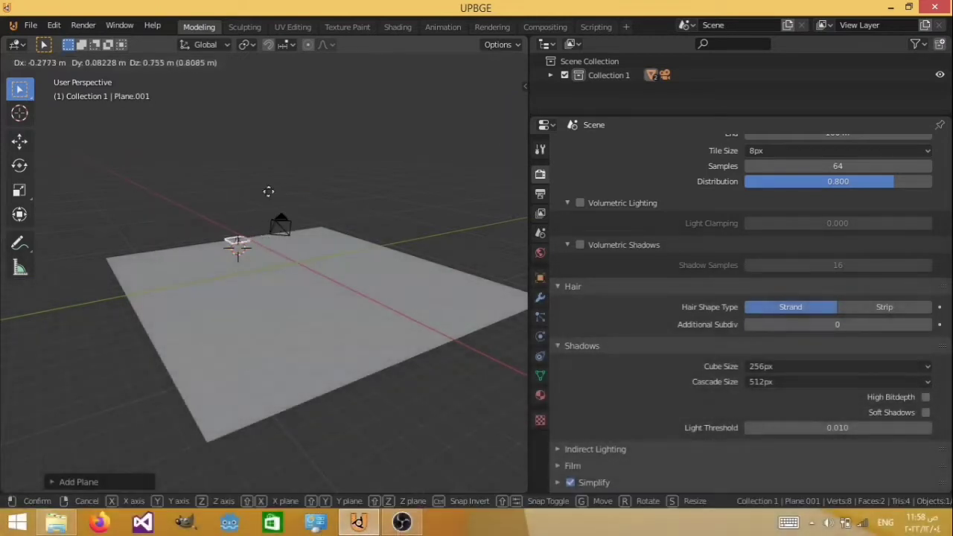
{"action": "left_click", "coordinate": [318, 219]}
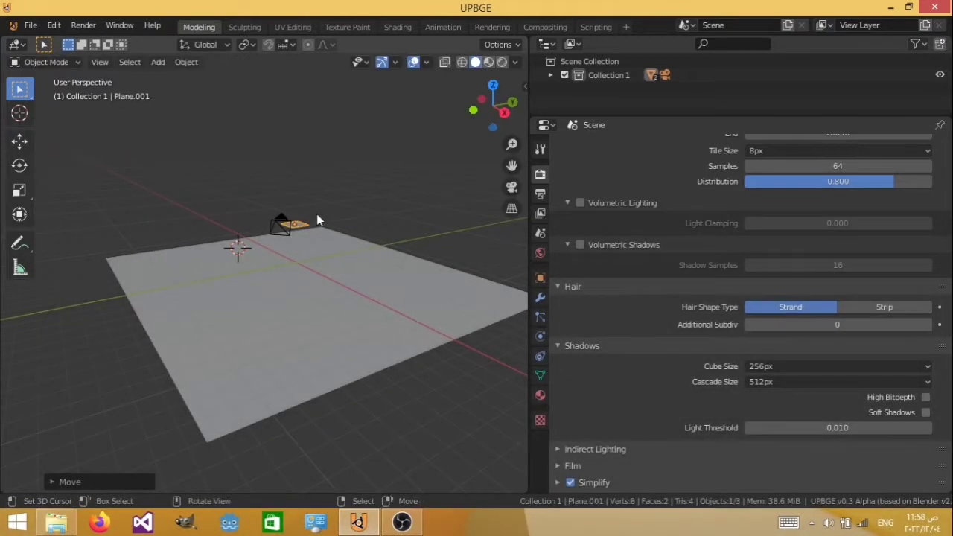
{"action": "key", "text": "Delete"}
{"action": "left_click", "coordinate": [303, 296]}
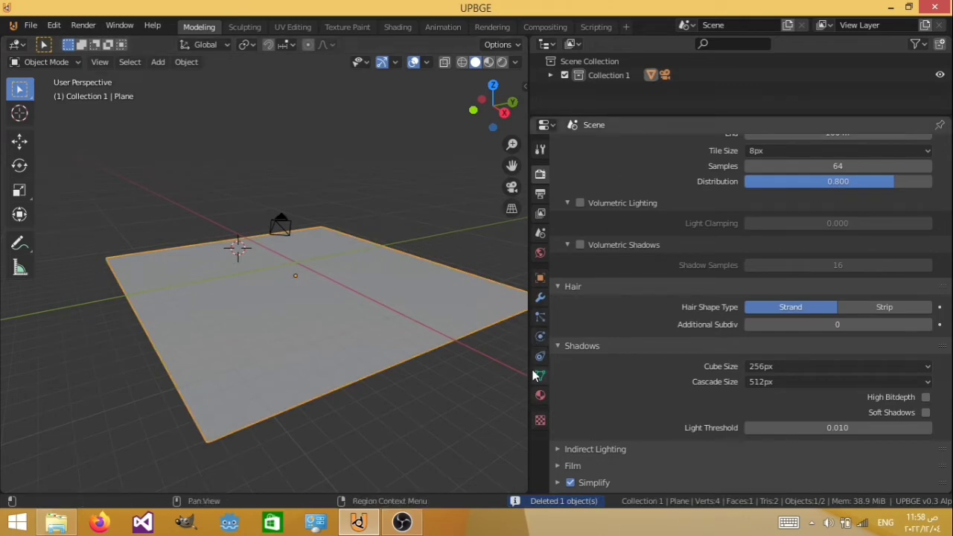
Create a new material named Water on the ground plane in the Material tab
{"action": "left_click", "coordinate": [540, 395]}
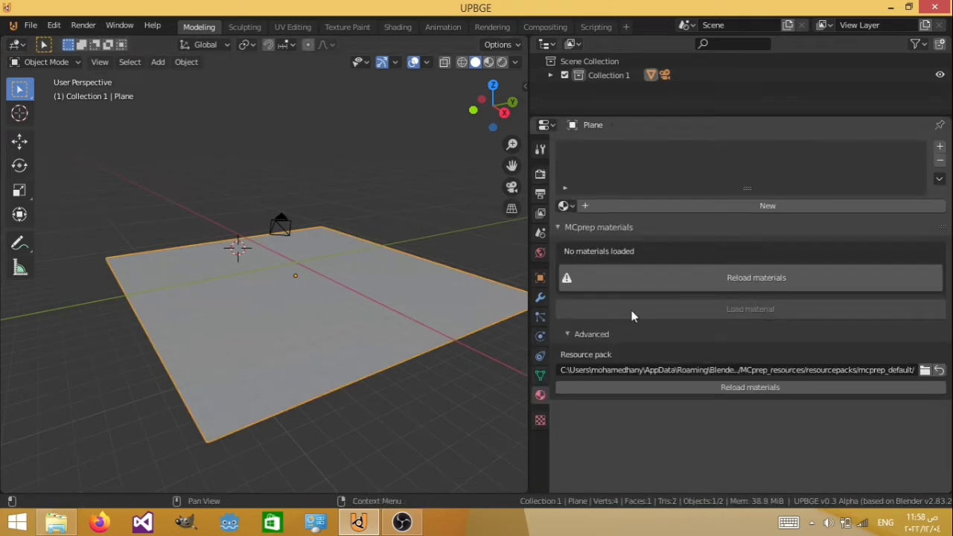
{"action": "left_click", "coordinate": [712, 205]}
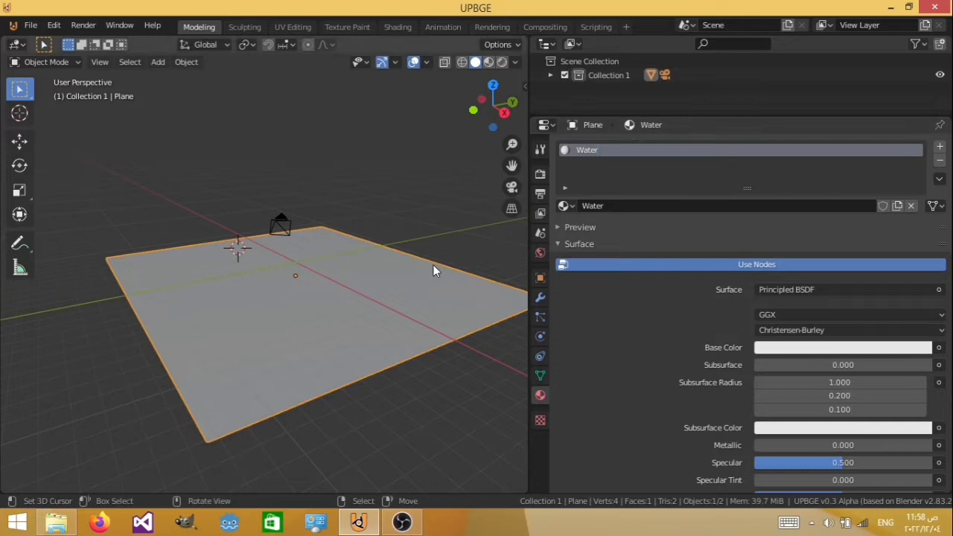
In the Shading workspace, choose sunrise.exr as the viewport shading HDRI
{"action": "left_click", "coordinate": [398, 27]}
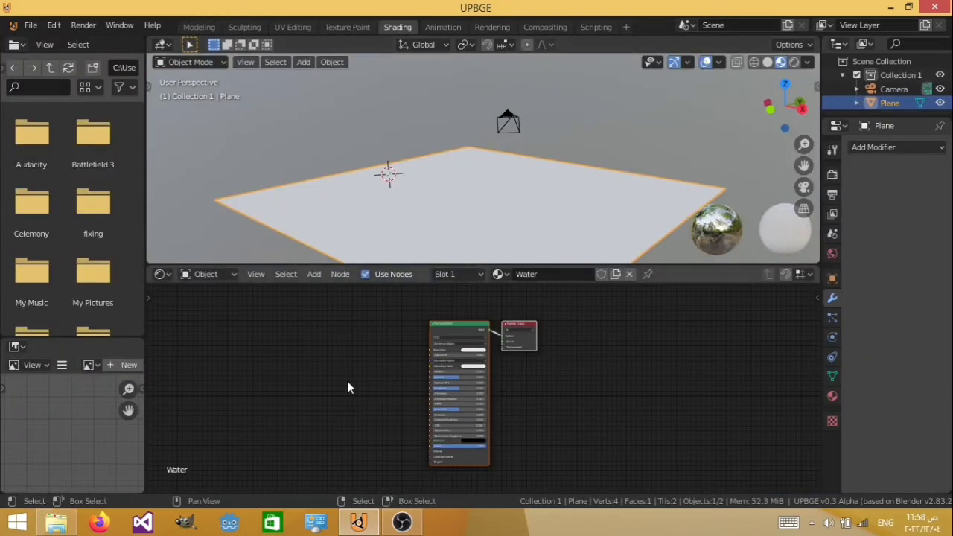
{"action": "scroll", "coordinate": [347, 381], "scroll_direction": "up", "scroll_amount": 3}
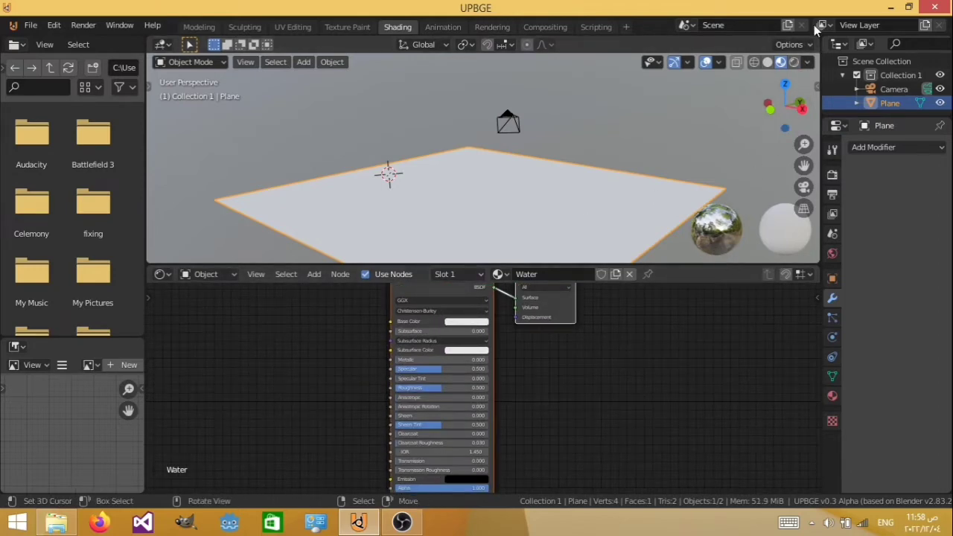
{"action": "left_click", "coordinate": [809, 62]}
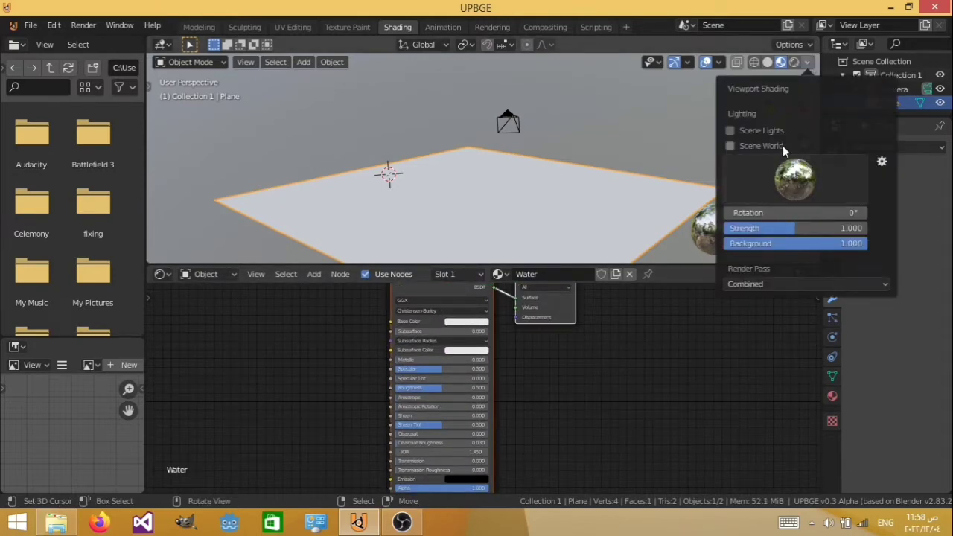
{"action": "left_click", "coordinate": [842, 172]}
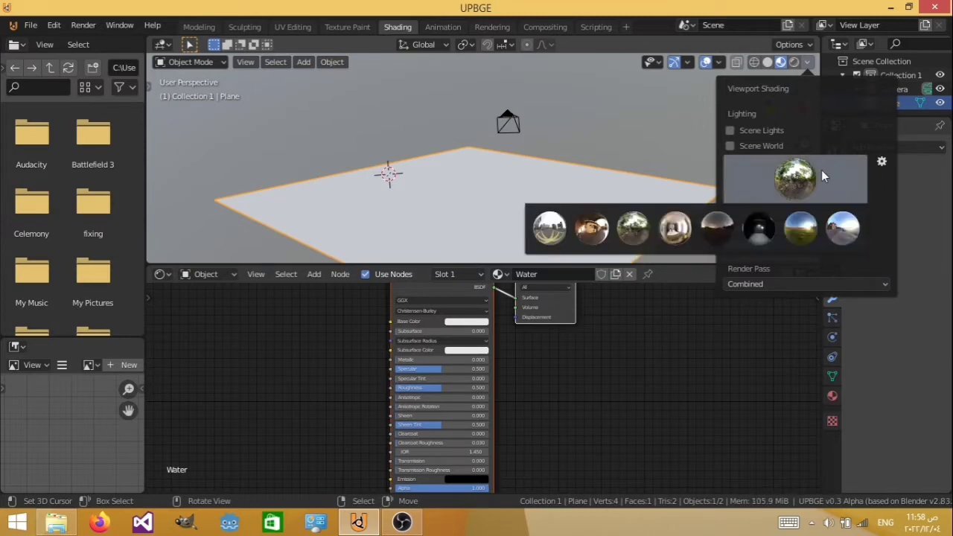
{"action": "left_click", "coordinate": [808, 232]}
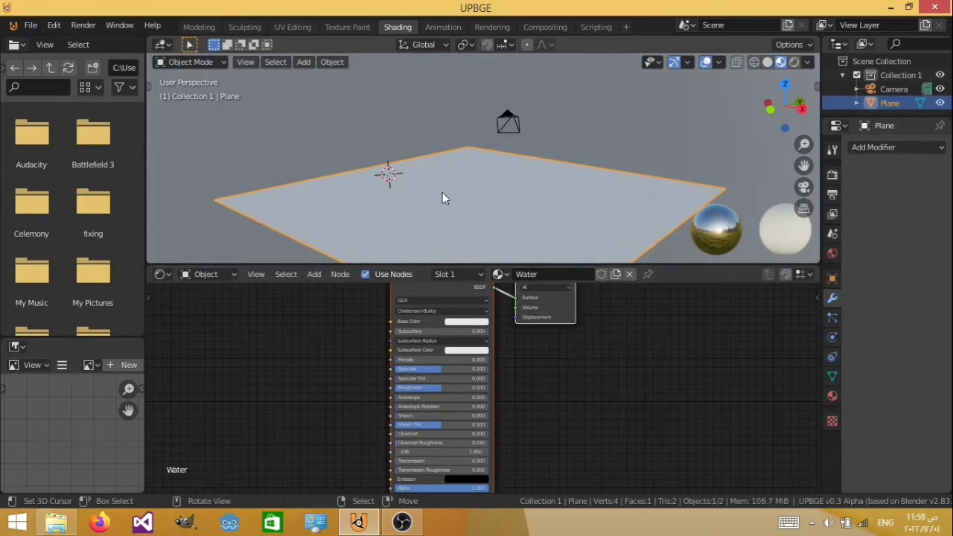
Give the Principled BSDF a dark blue-cyan base colour
{"action": "middle_click_drag", "start_coordinate": [442, 192], "coordinate": [613, 172]}
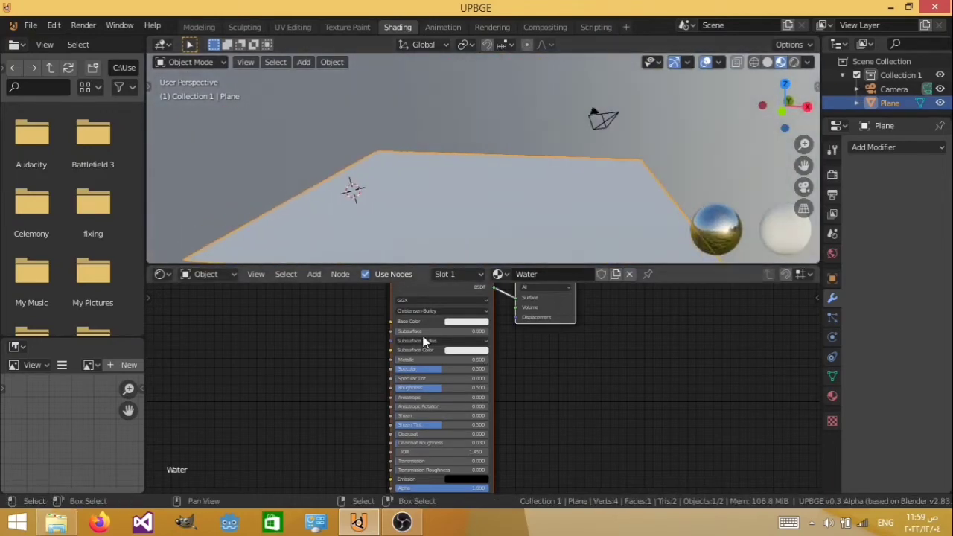
{"action": "scroll", "coordinate": [546, 342], "scroll_direction": "up", "scroll_amount": 2}
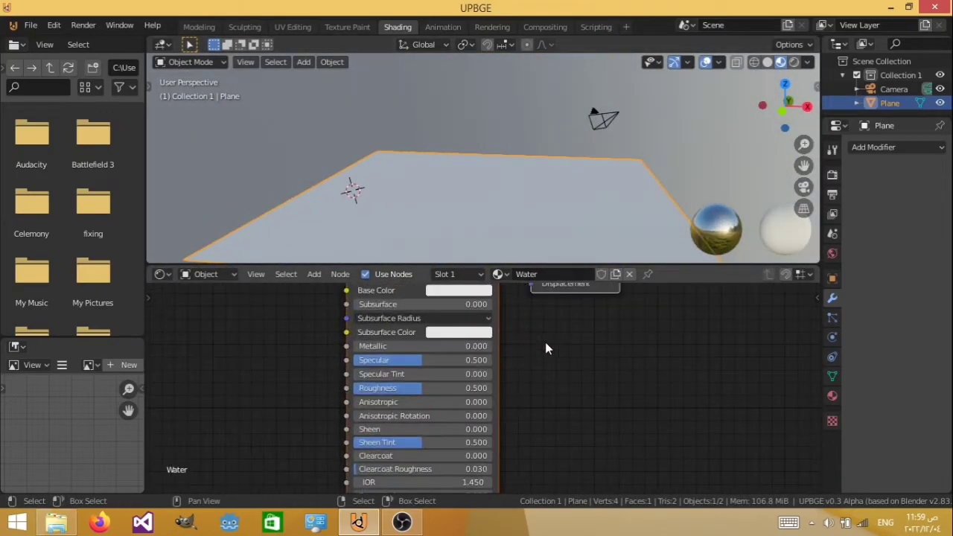
{"action": "middle_click_drag", "start_coordinate": [545, 342], "coordinate": [490, 466]}
{"action": "left_click", "coordinate": [407, 390]}
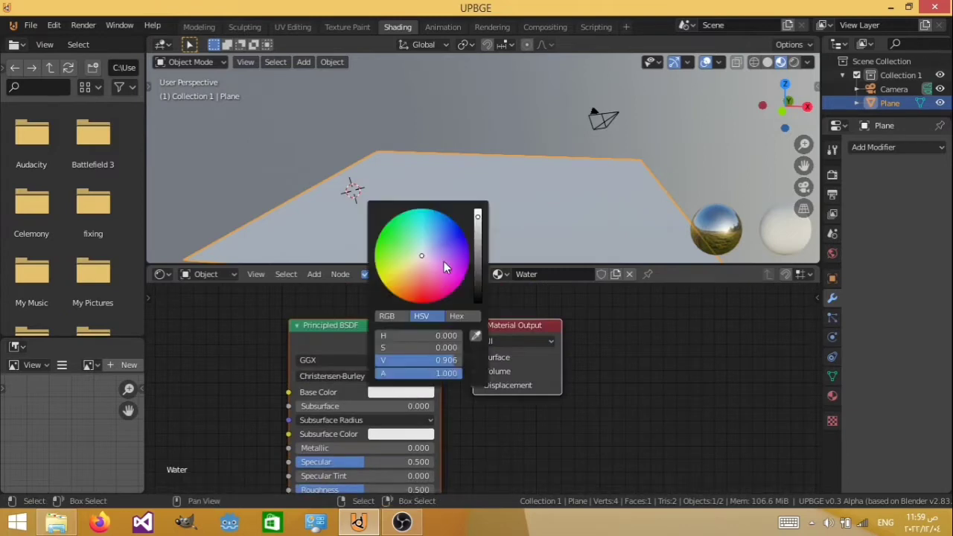
{"action": "mouse_move", "coordinate": [423, 249]}
{"action": "left_mouse_down"}
{"action": "mouse_move", "coordinate": [418, 216]}
{"action": "mouse_move", "coordinate": [440, 214]}
{"action": "mouse_move", "coordinate": [478, 237]}
{"action": "mouse_move", "coordinate": [478, 269]}
{"action": "left_mouse_up"}
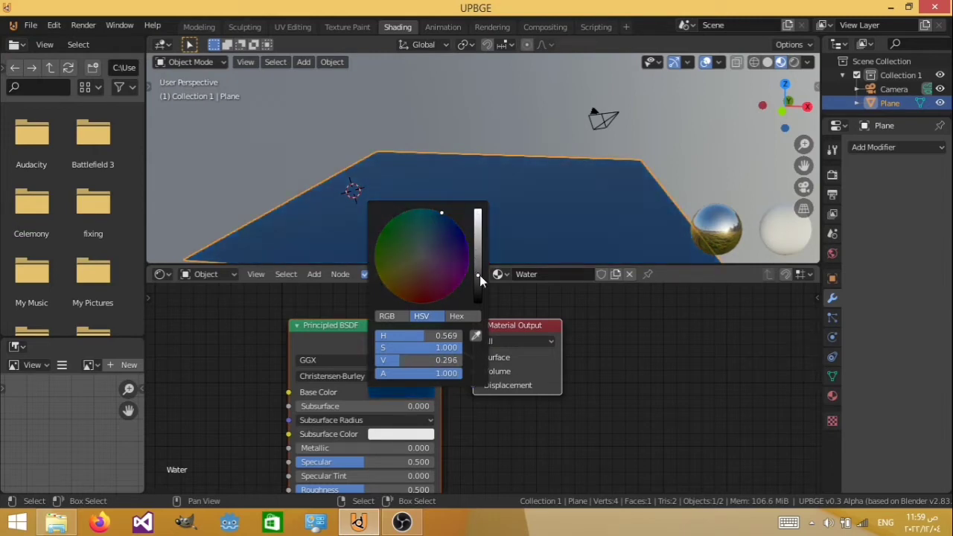
{"action": "left_click_drag", "start_coordinate": [440, 215], "coordinate": [430, 209]}
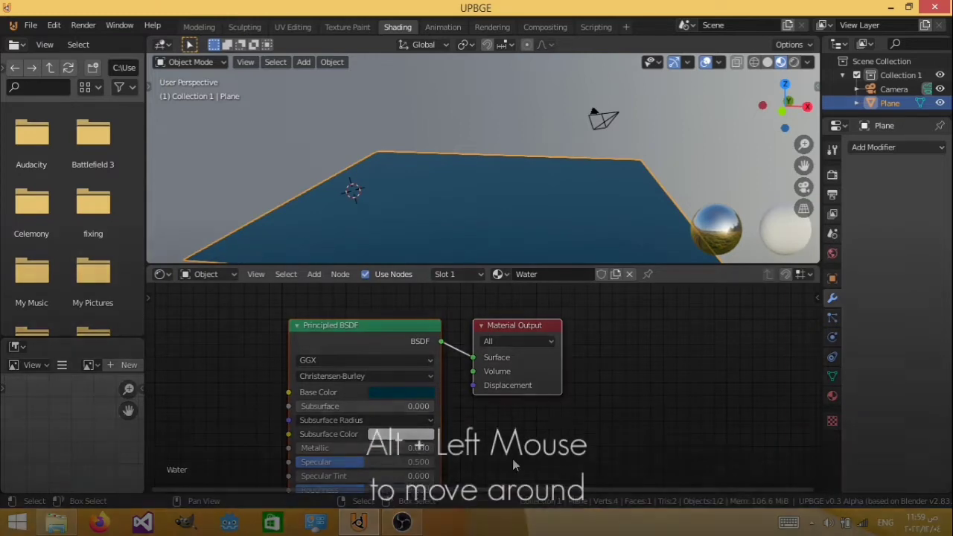
Set Roughness 0, IOR 1.333 and Transmission 1, then rearrange the material nodes
{"action": "left_click_drag", "start_coordinate": [512, 459], "coordinate": [529, 328], "text": "alt"}
{"action": "left_click_drag", "start_coordinate": [399, 358], "coordinate": [312, 359]}
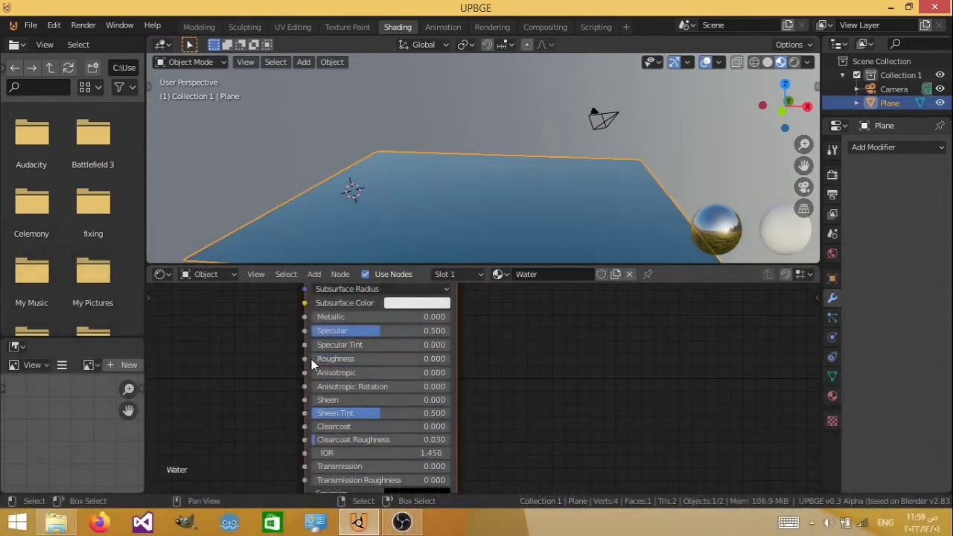
{"action": "left_click_drag", "start_coordinate": [577, 418], "coordinate": [547, 372], "text": "alt"}
{"action": "left_click", "coordinate": [401, 403]}
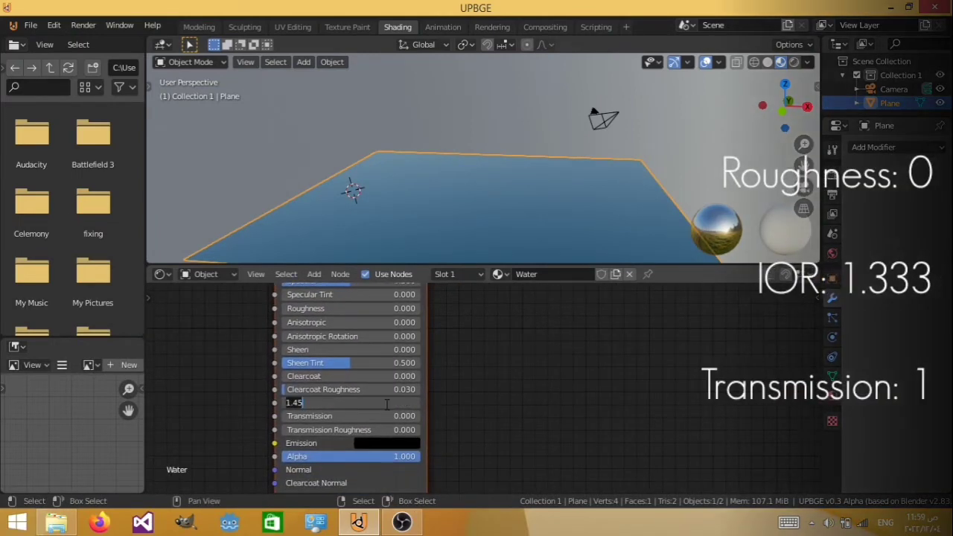
{"action": "key", "text": "Return"}
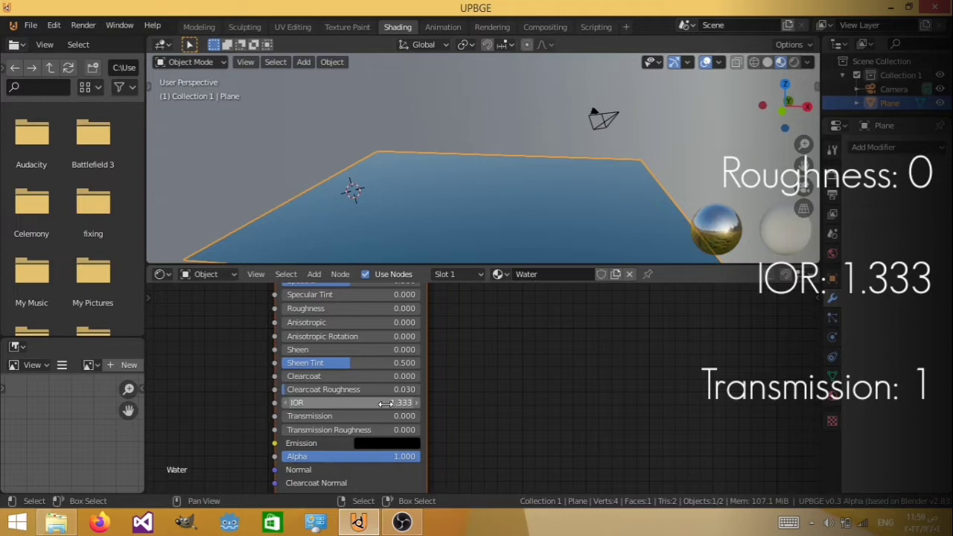
{"action": "left_click", "coordinate": [305, 415]}
{"action": "type", "text": "1"}
{"action": "key", "text": "Return"}
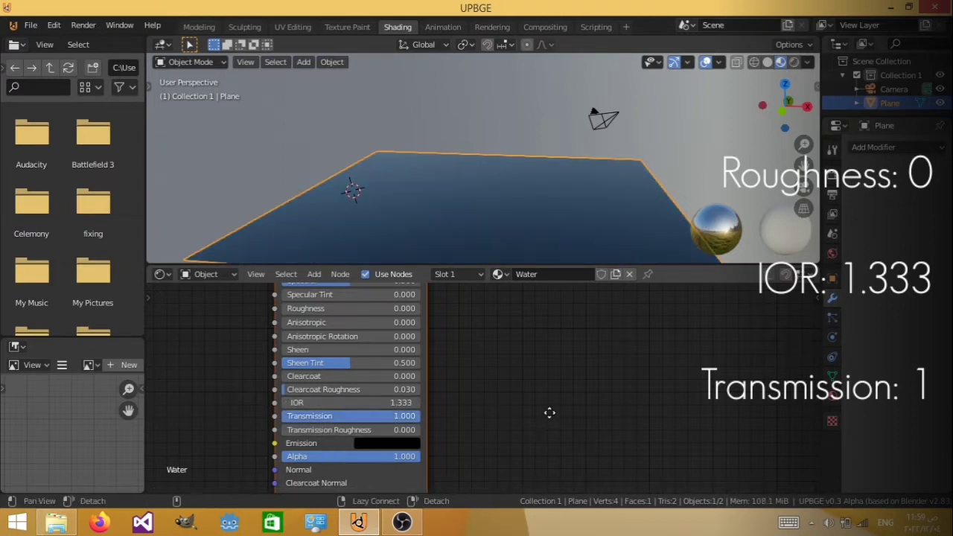
{"action": "middle_click_drag", "start_coordinate": [550, 413], "coordinate": [445, 413]}
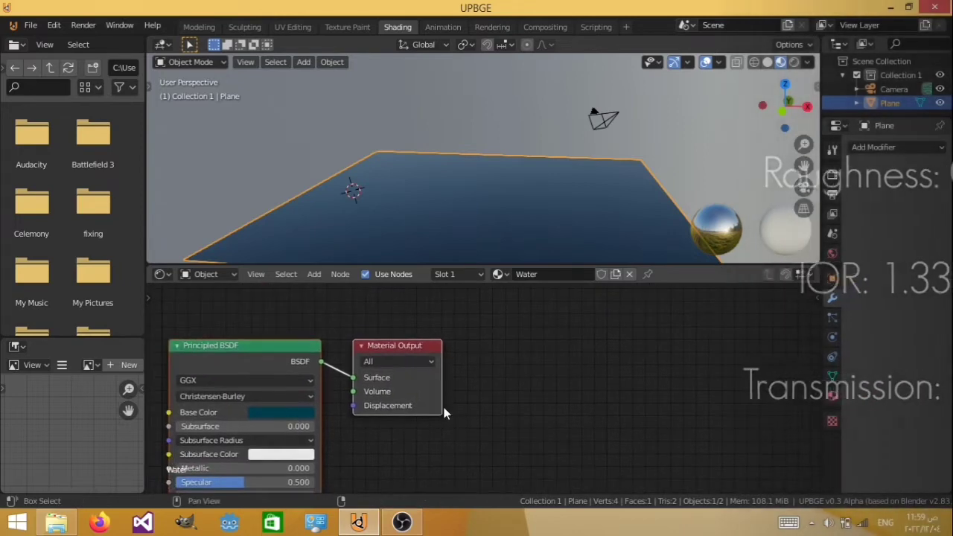
{"action": "mouse_move", "coordinate": [409, 344]}
{"action": "left_mouse_down"}
{"action": "mouse_move", "coordinate": [438, 318]}
{"action": "mouse_move", "coordinate": [401, 357]}
{"action": "left_mouse_up"}
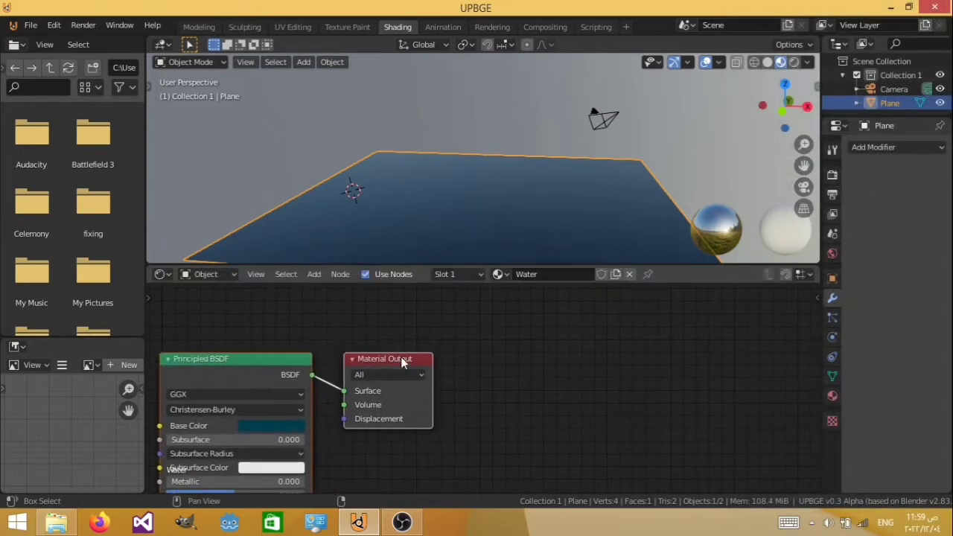
Shift the Principled BSDF and Material Output nodes up and right to make room
{"action": "key", "text": "shift+grave"}
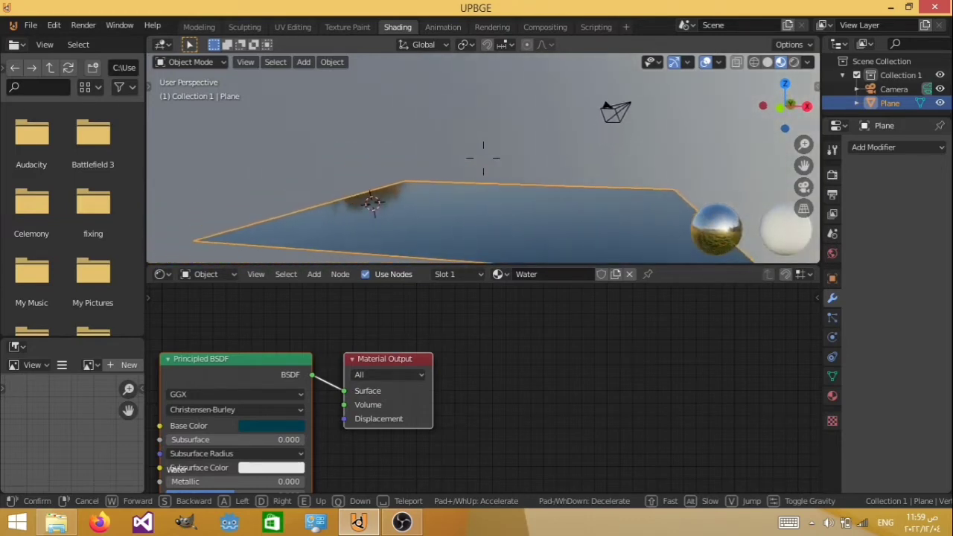
{"action": "left_click", "coordinate": [482, 158]}
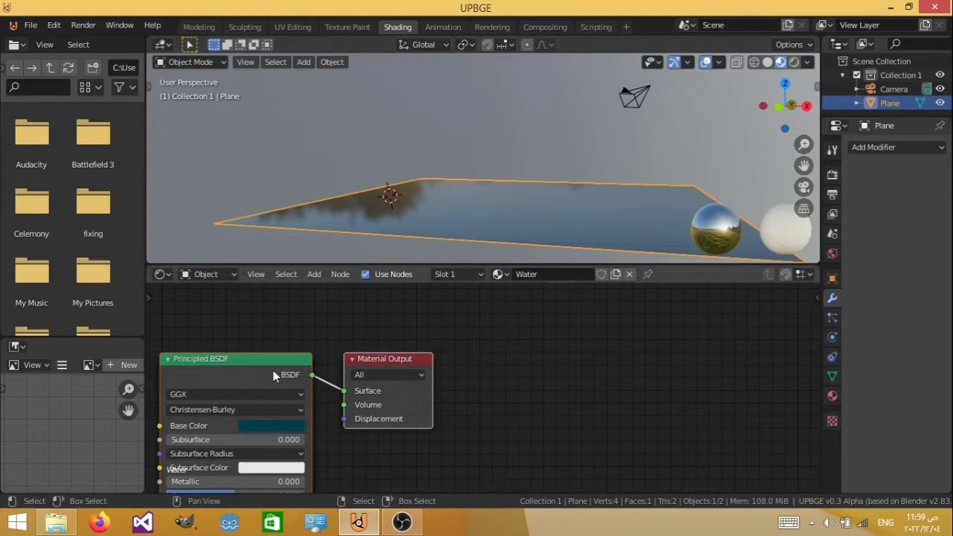
{"action": "left_click_drag", "start_coordinate": [226, 370], "coordinate": [241, 318]}
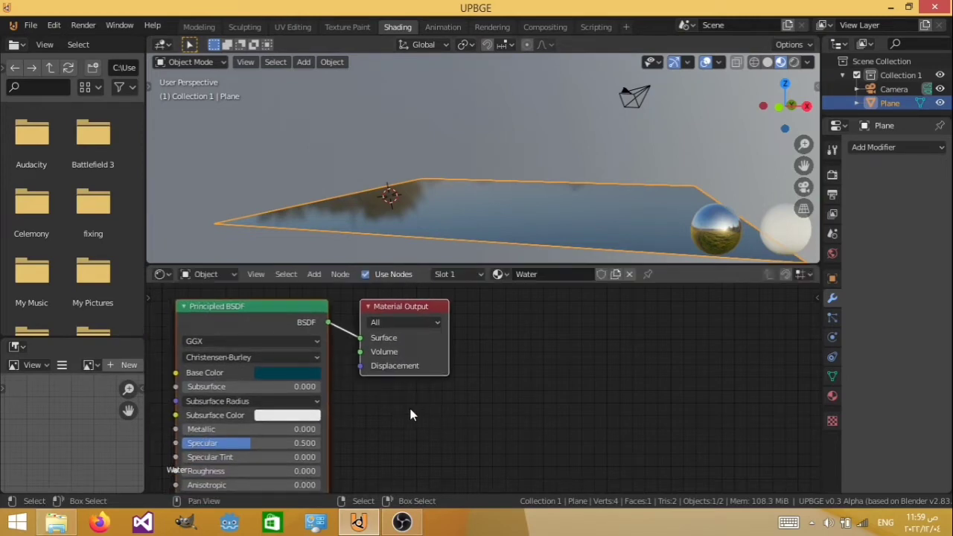
{"action": "left_click_drag", "start_coordinate": [401, 317], "coordinate": [421, 318]}
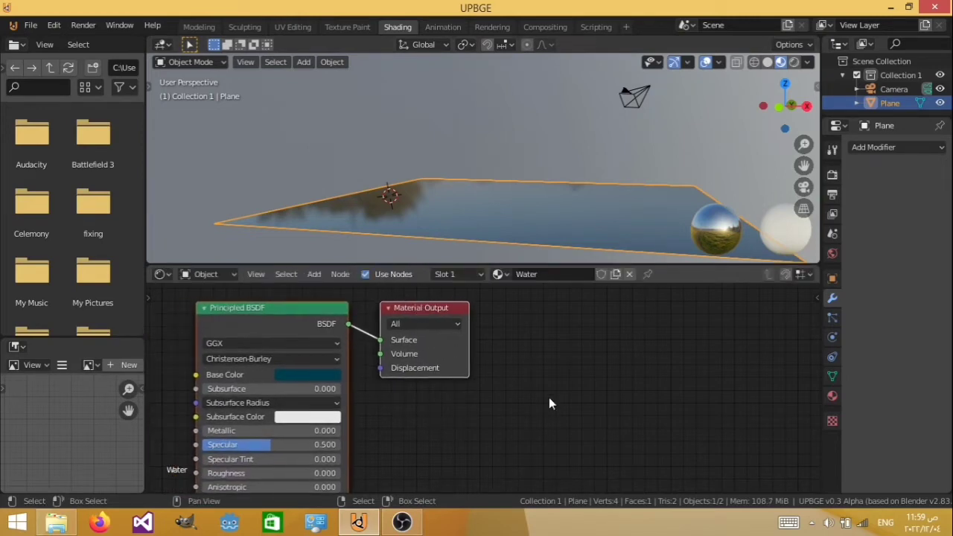
Add a Transparent BSDF node below and move the Material Output to the right
{"action": "key", "text": "shift+a"}
{"action": "left_click", "coordinate": [483, 345]}
{"action": "type", "text": "t"}
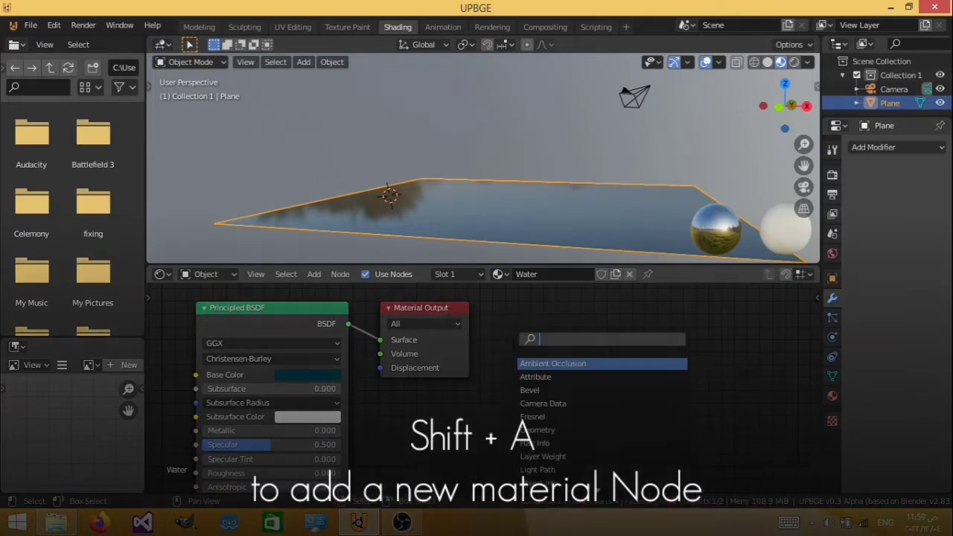
{"action": "type", "text": "ra"}
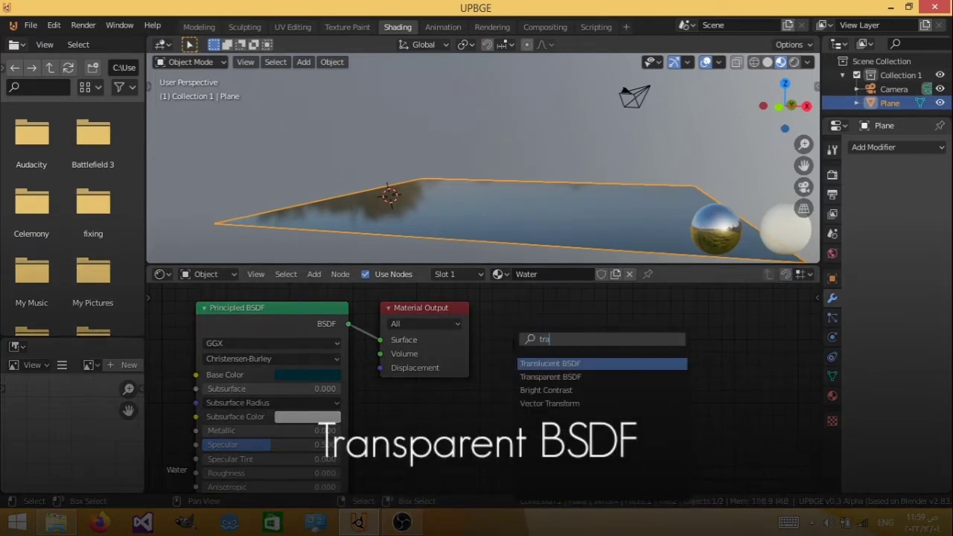
{"action": "key", "text": "Return"}
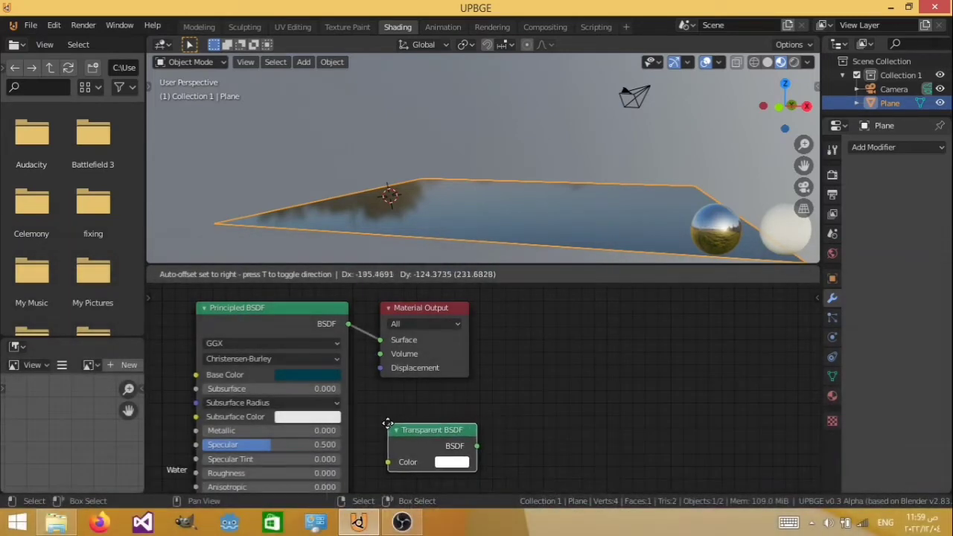
{"action": "left_click", "coordinate": [388, 425]}
{"action": "left_click", "coordinate": [432, 308]}
{"action": "left_click_drag", "start_coordinate": [435, 307], "coordinate": [643, 318]}
Add a Mix Shader fed by Principled and Transparent BSDFs, driving the output Surface
{"action": "key", "text": "shift+a"}
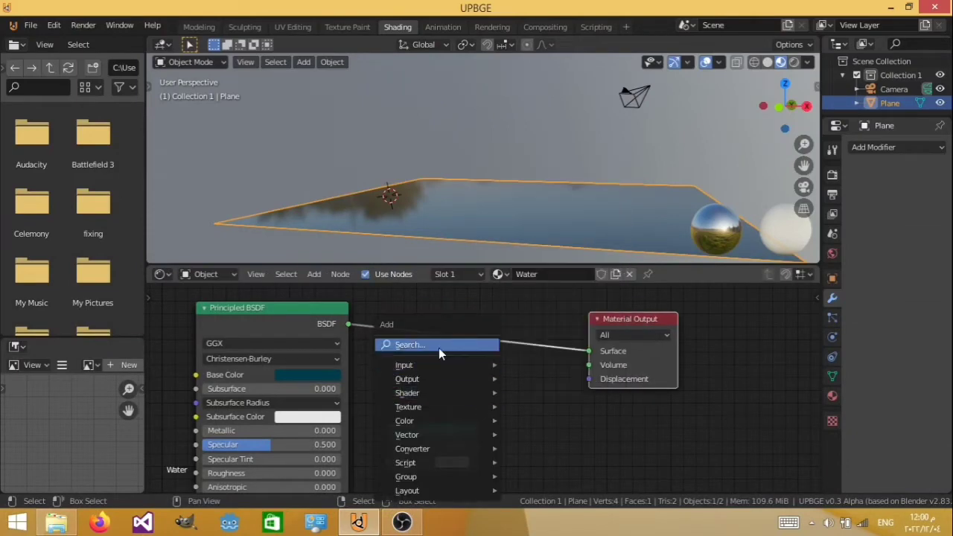
{"action": "left_click", "coordinate": [439, 345]}
{"action": "type", "text": "mix"}
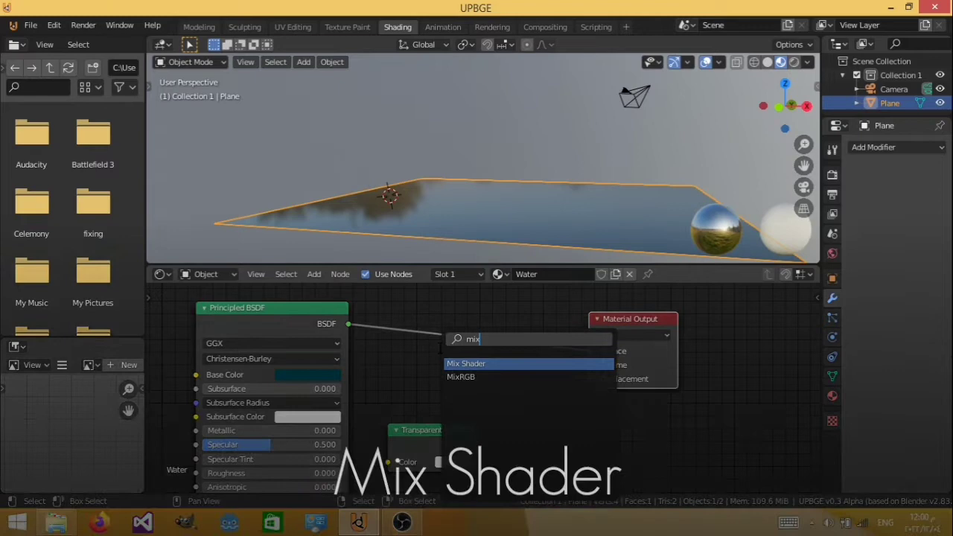
{"action": "key", "text": "Return"}
{"action": "left_click", "coordinate": [549, 392]}
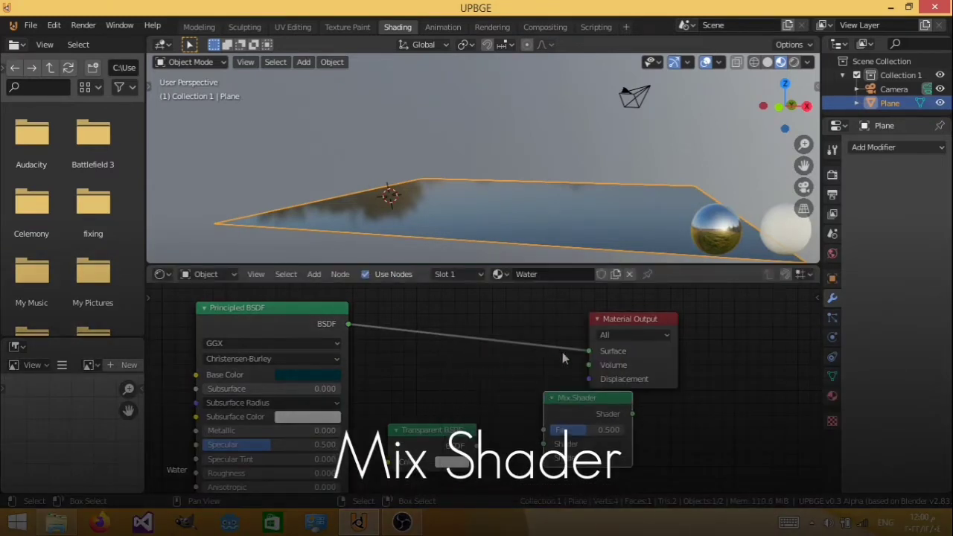
{"action": "left_click_drag", "start_coordinate": [588, 351], "coordinate": [544, 445]}
{"action": "left_click_drag", "start_coordinate": [476, 446], "coordinate": [544, 457]}
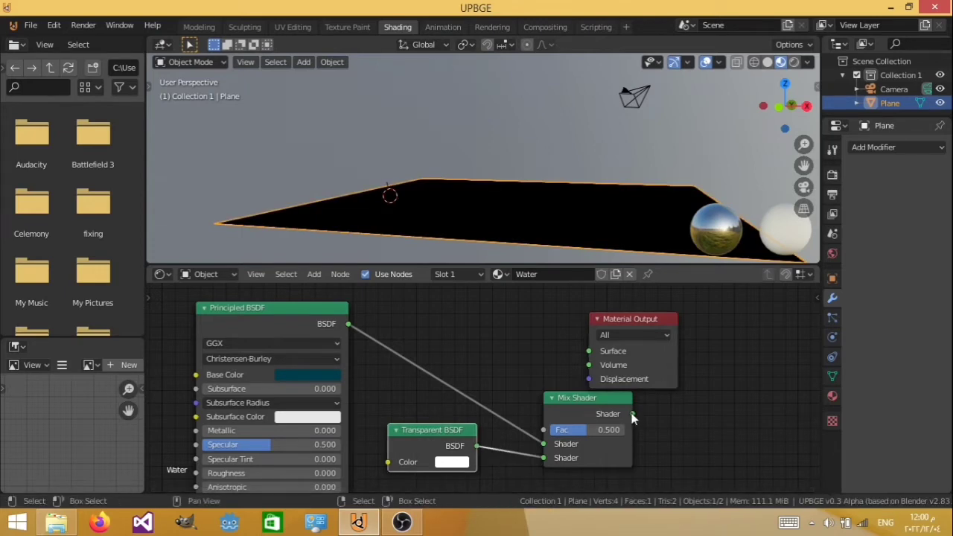
{"action": "left_click_drag", "start_coordinate": [633, 413], "coordinate": [596, 352]}
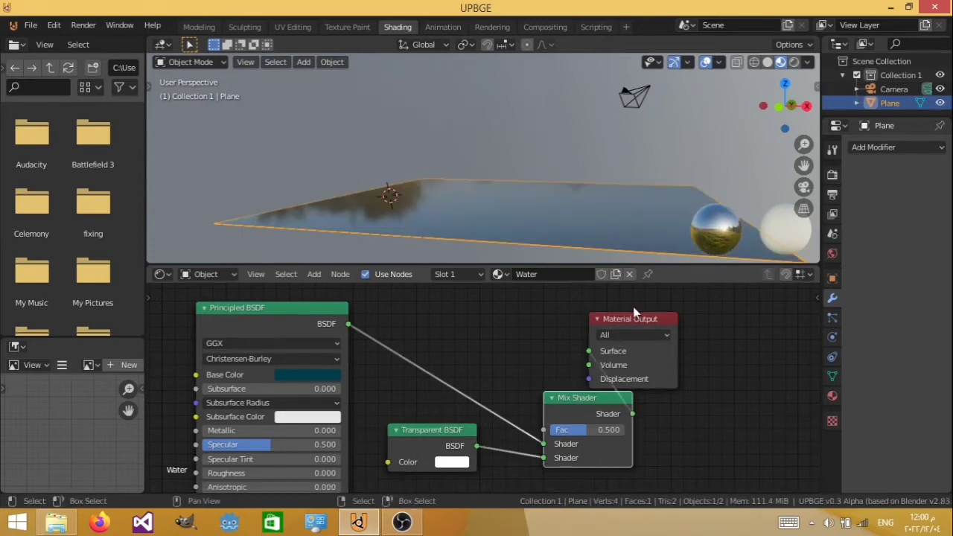
Move the Material Output node right and down, and adjust the Mix Shader Fac
{"action": "left_click_drag", "start_coordinate": [632, 319], "coordinate": [744, 382]}
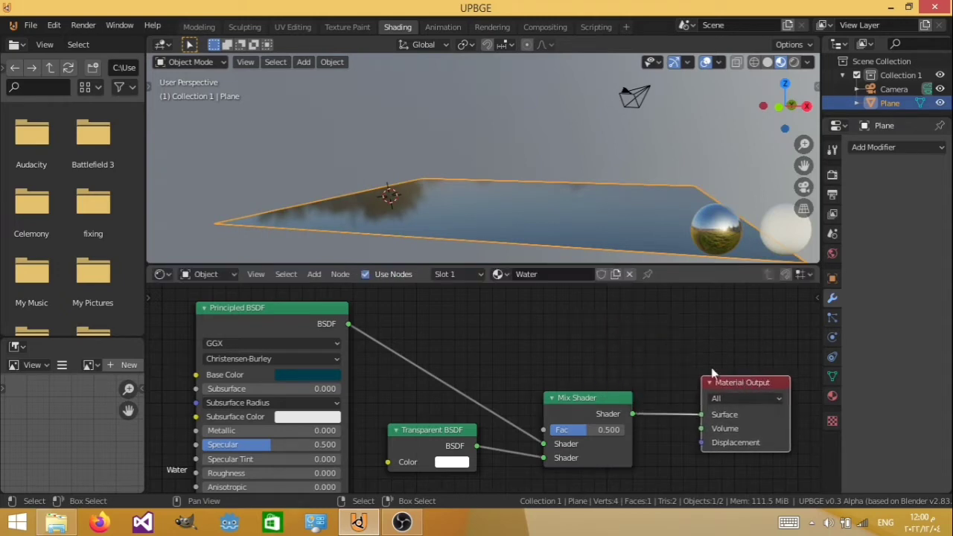
{"action": "key", "text": "shift+grave"}
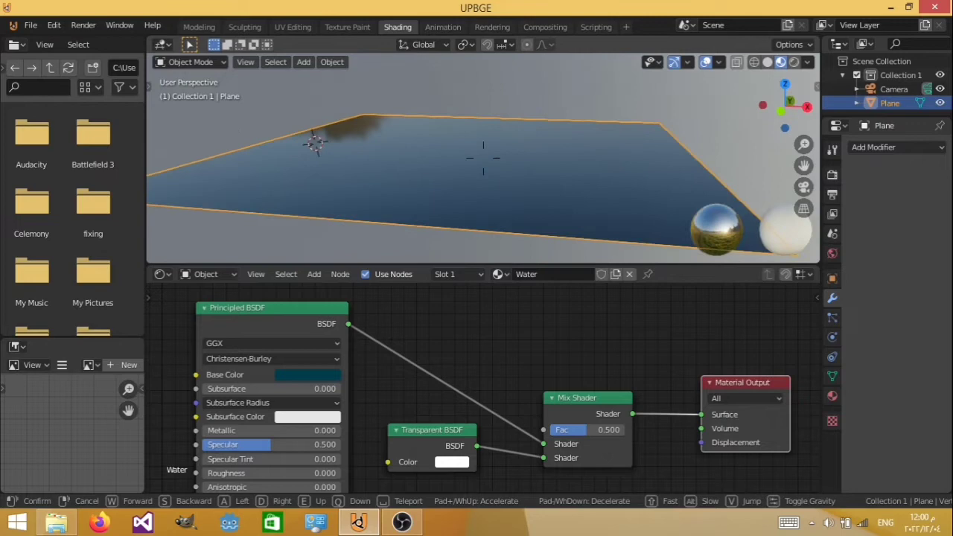
{"action": "left_click", "coordinate": [483, 158]}
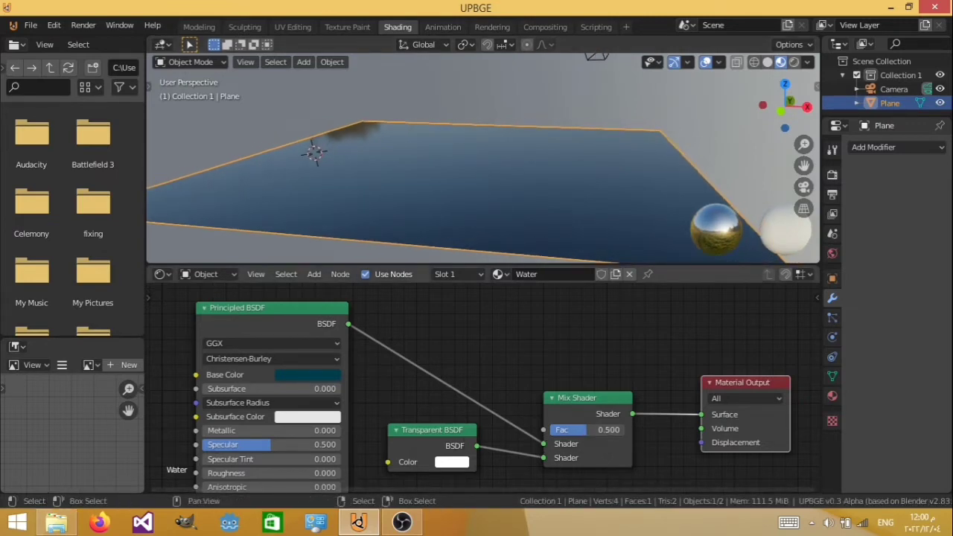
{"action": "left_click_drag", "start_coordinate": [588, 430], "coordinate": [611, 430]}
Set the Water material's Blend Mode to Alpha Blend and lower the Mix Shader Fac to 0.175
{"action": "left_click", "coordinate": [833, 396]}
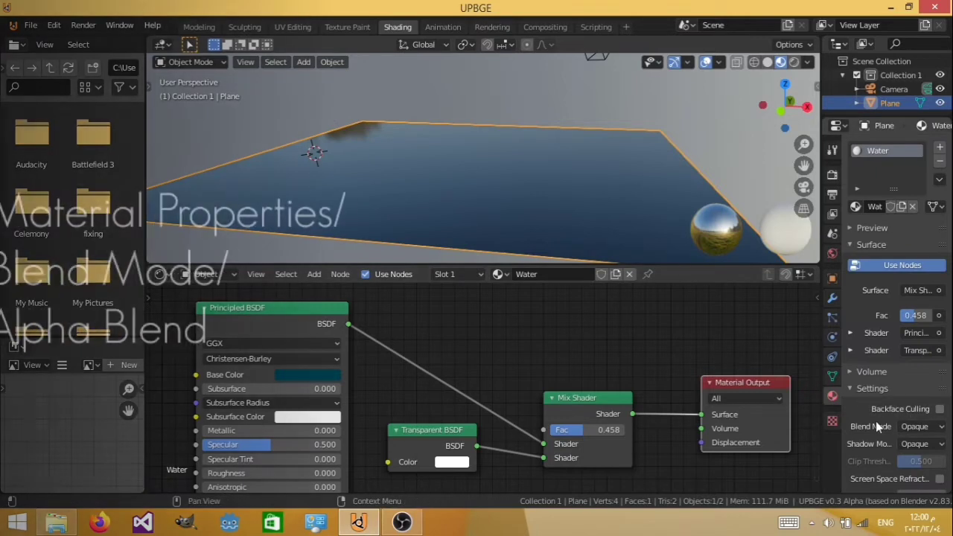
{"action": "left_click", "coordinate": [914, 426]}
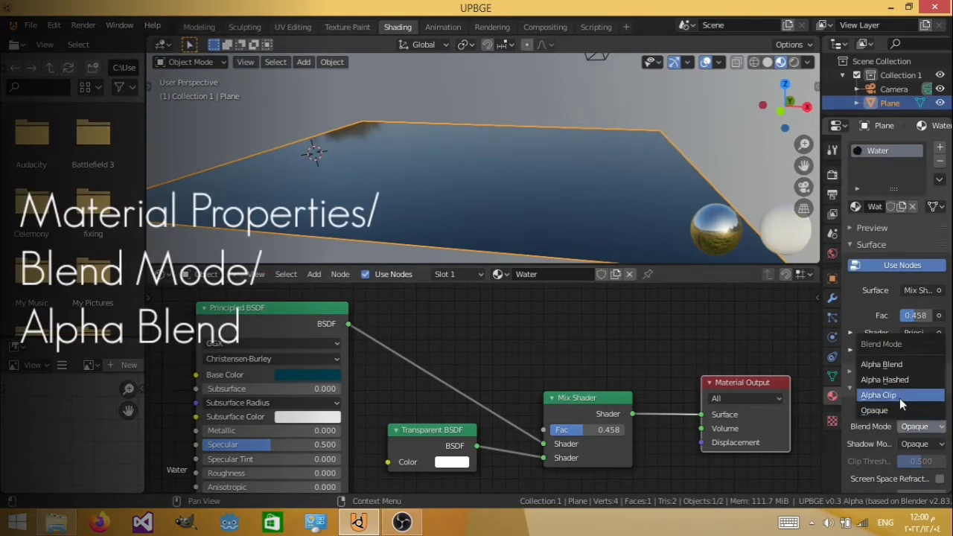
{"action": "left_click", "coordinate": [903, 364]}
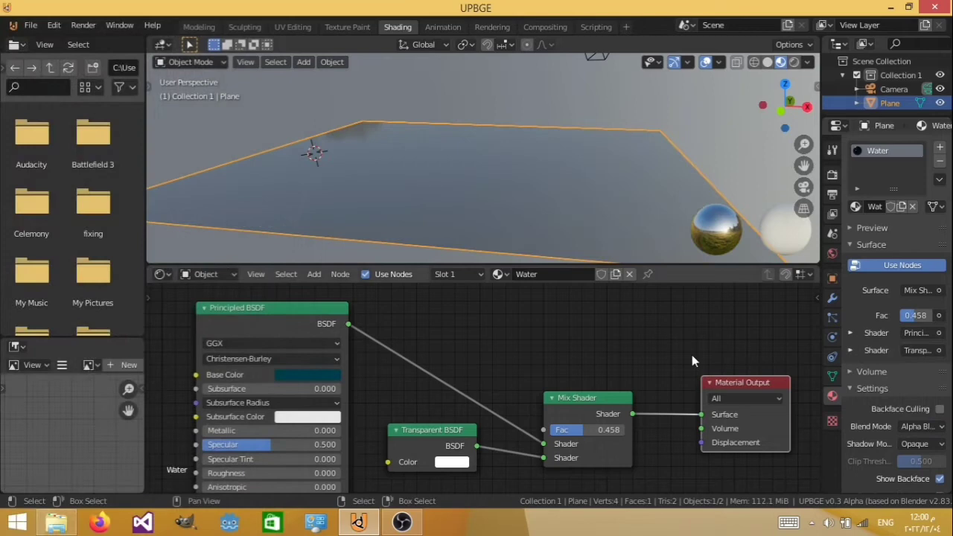
{"action": "left_click_drag", "start_coordinate": [591, 431], "coordinate": [549, 431]}
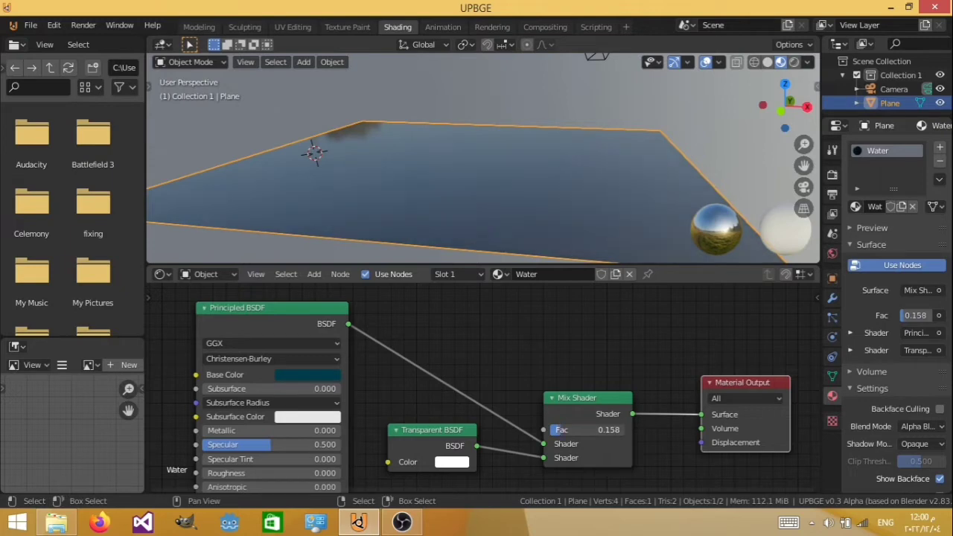
{"action": "key", "text": "shift+grave"}
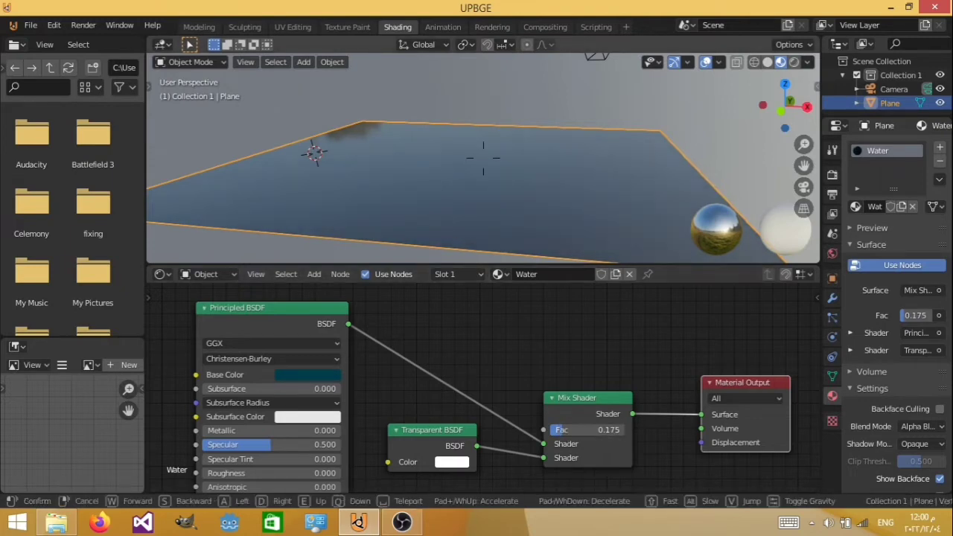
{"action": "key", "text": "s"}
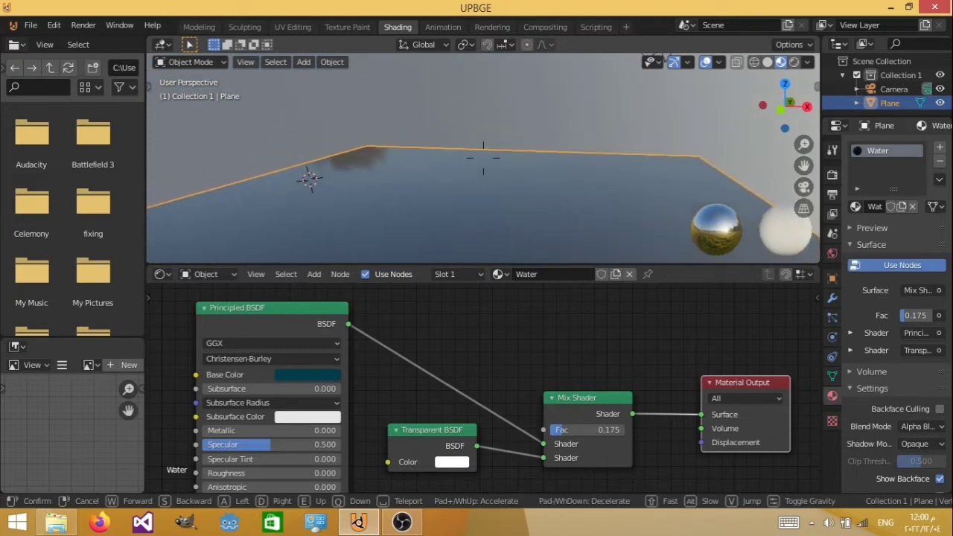
{"action": "left_click", "coordinate": [483, 158]}
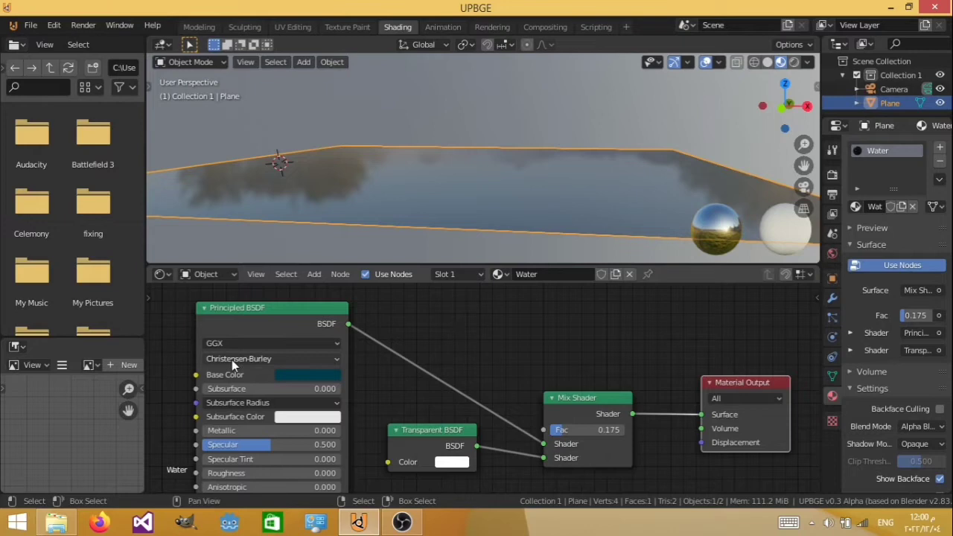
Add an Image Texture node in empty space of the node editor
{"action": "left_click_drag", "start_coordinate": [171, 367], "coordinate": [653, 336], "text": "alt"}
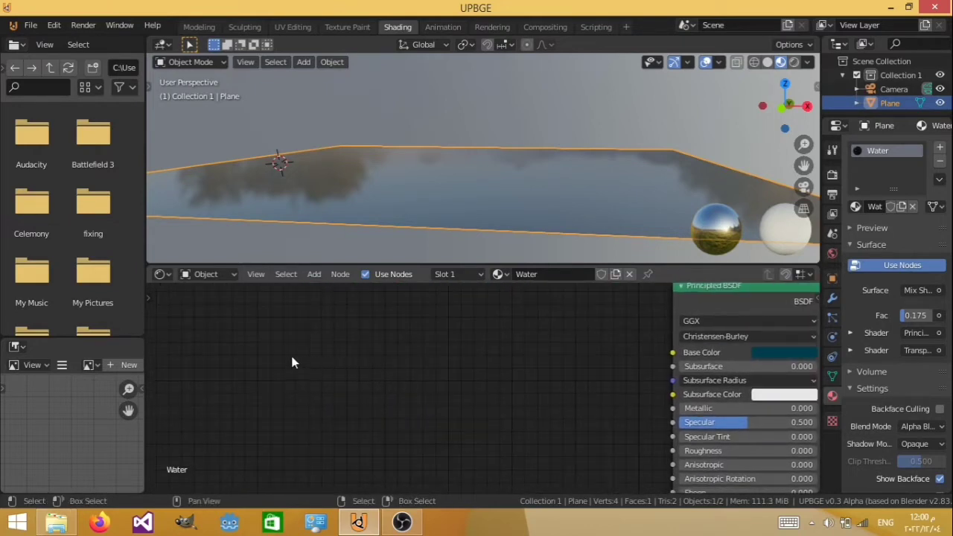
{"action": "key", "text": "shift+a"}
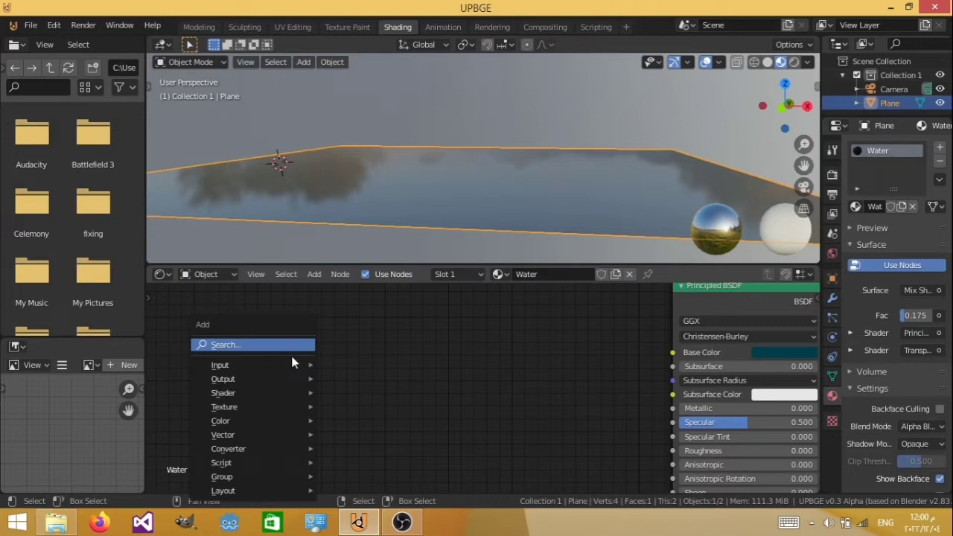
{"action": "left_click", "coordinate": [290, 347]}
{"action": "type", "text": "image"}
{"action": "key", "text": "Return"}
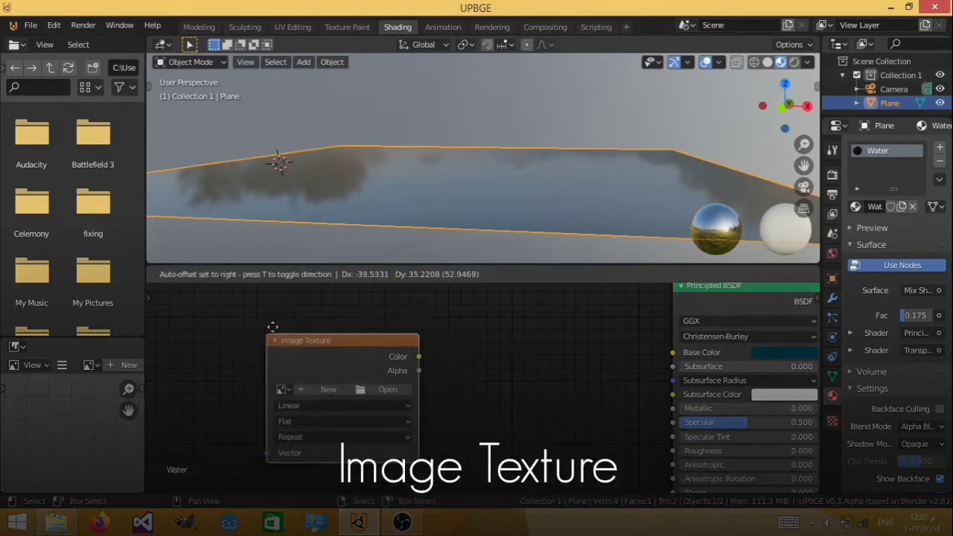
{"action": "left_click", "coordinate": [247, 312]}
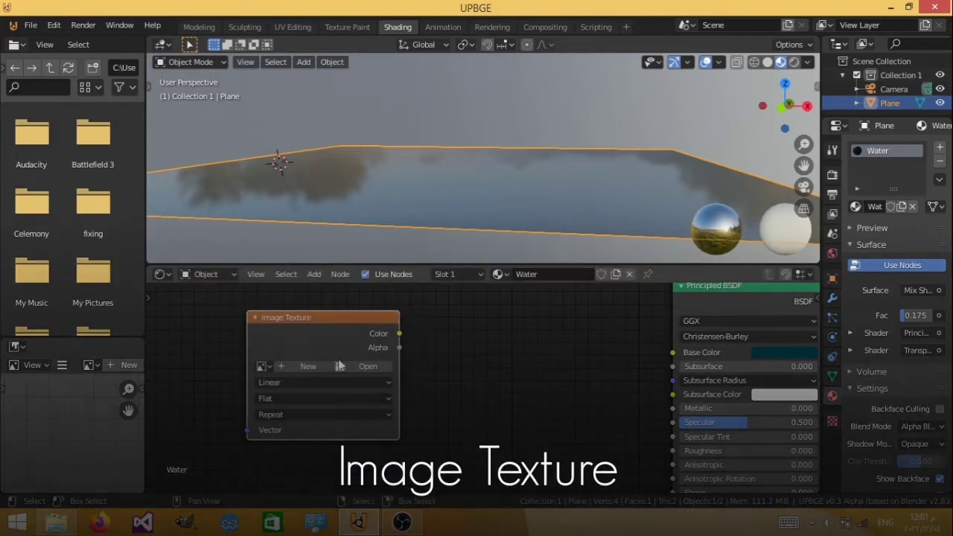
Load 106.png from the D: drive Downloads textures folder into the Image Texture node
{"action": "left_click", "coordinate": [361, 365]}
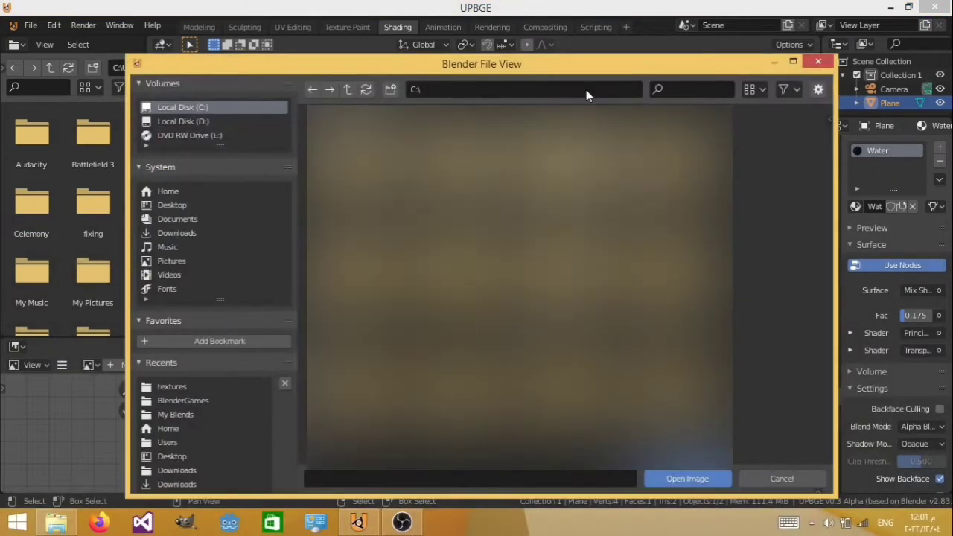
{"action": "left_click", "coordinate": [196, 122]}
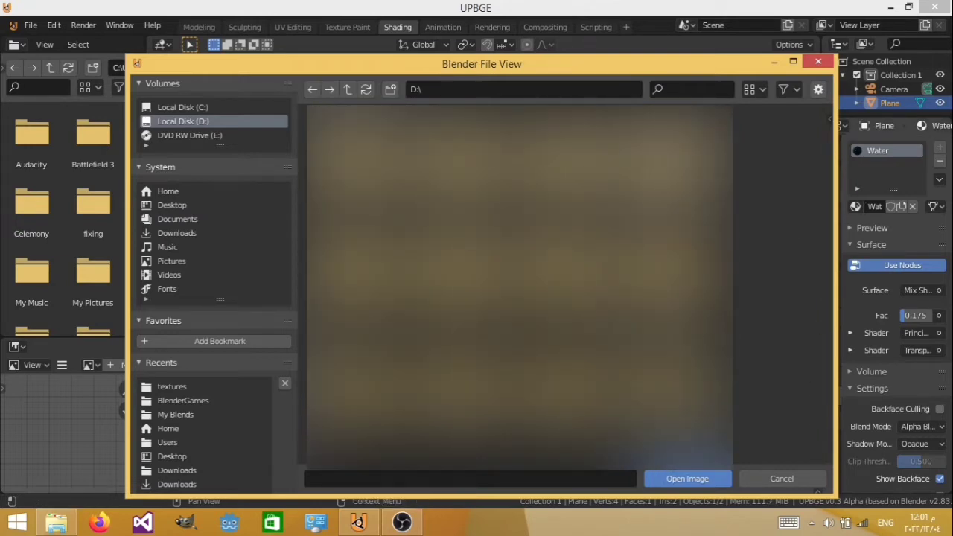
{"action": "left_click", "coordinate": [688, 90]}
{"action": "type", "text": "tex"}
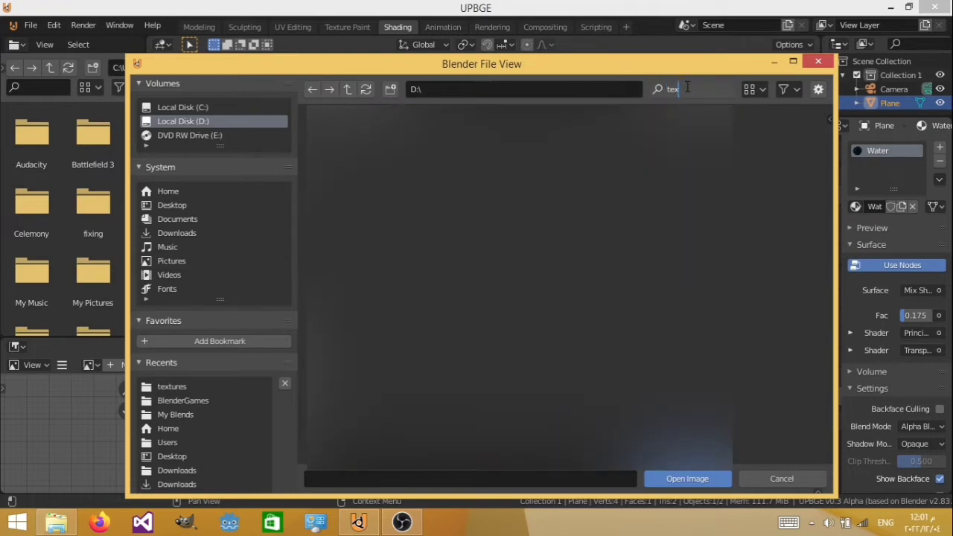
{"action": "key", "text": "BackSpace"}
{"action": "key", "text": "BackSpace"}
{"action": "key", "text": "BackSpace"}
{"action": "type", "text": "Dow"}
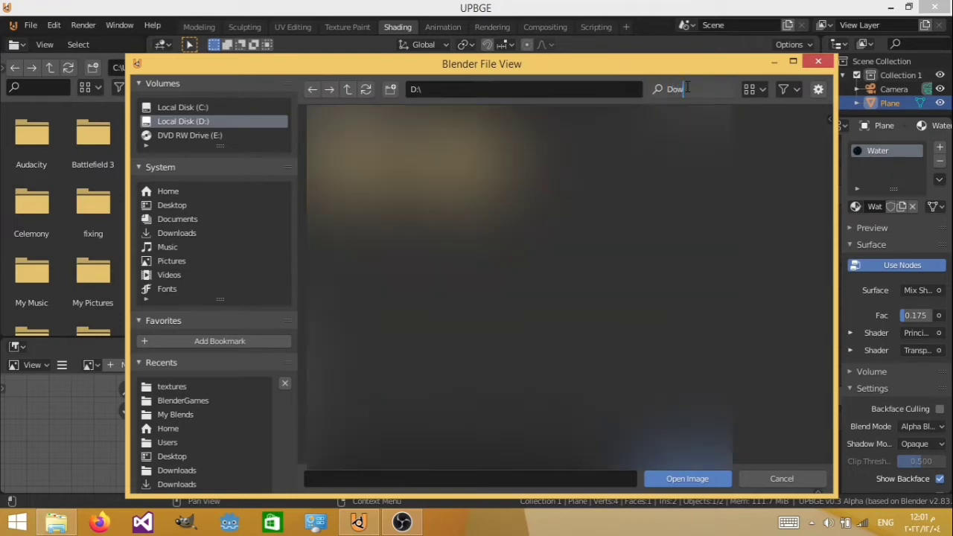
{"action": "double_click", "coordinate": [350, 160]}
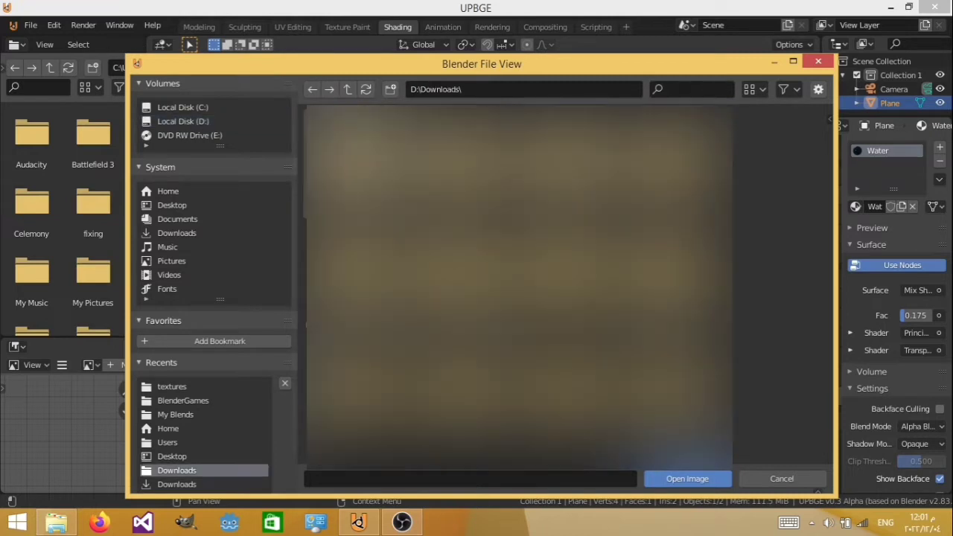
{"action": "type", "text": "Te"}
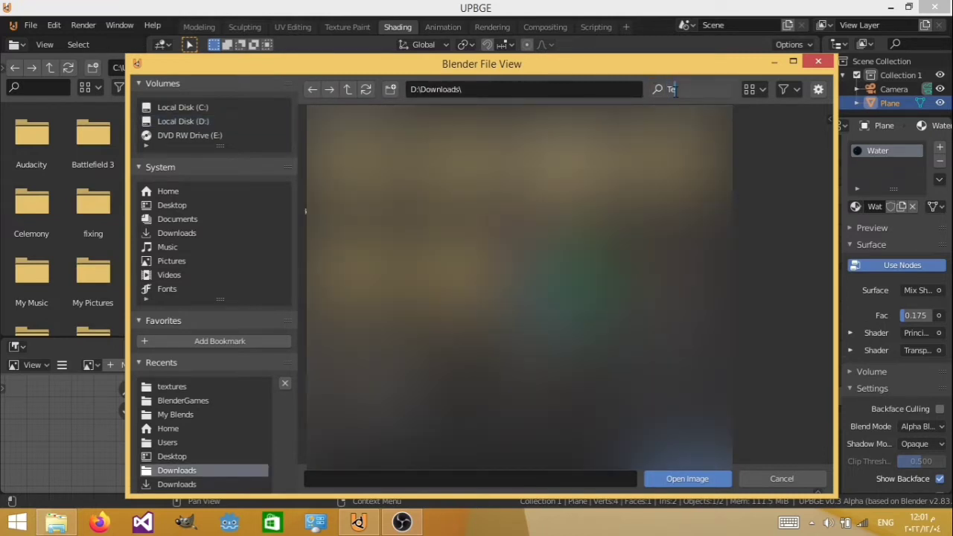
{"action": "key", "text": "Return"}
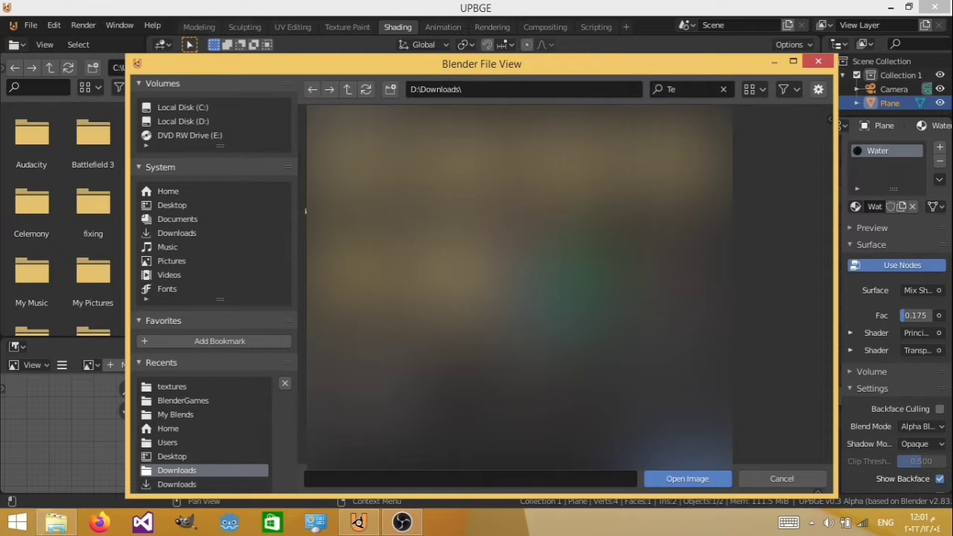
{"action": "double_click", "coordinate": [358, 155]}
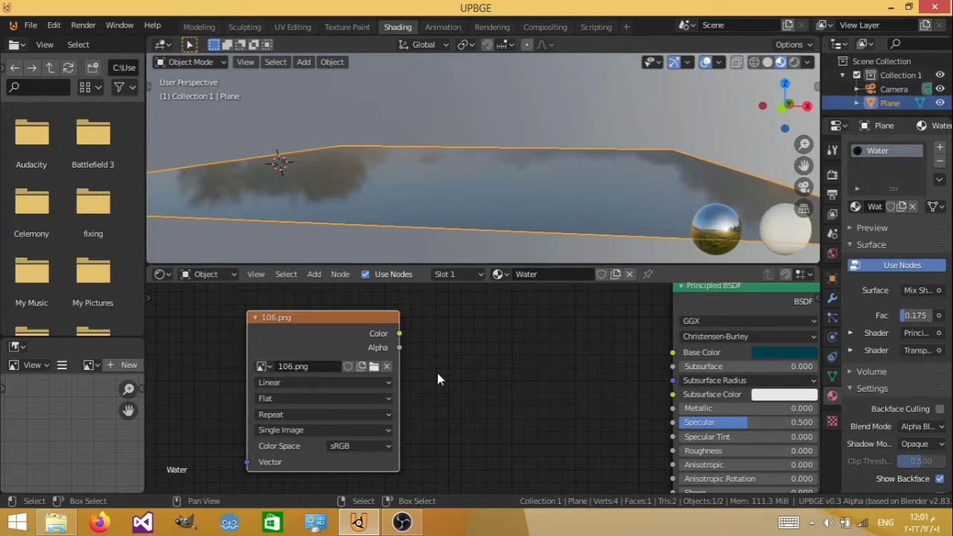
Link the 106.png node's Color output to the Principled BSDF Normal input
{"action": "key", "text": "g"}
{"action": "left_click", "coordinate": [526, 423]}
{"action": "middle_click_drag", "start_coordinate": [579, 455], "coordinate": [449, 301]}
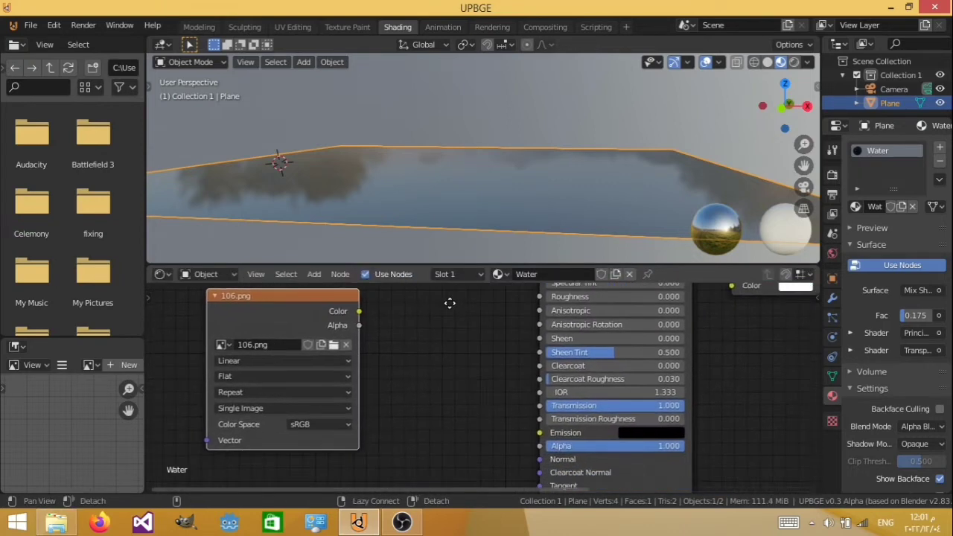
{"action": "left_click_drag", "start_coordinate": [360, 311], "coordinate": [539, 460]}
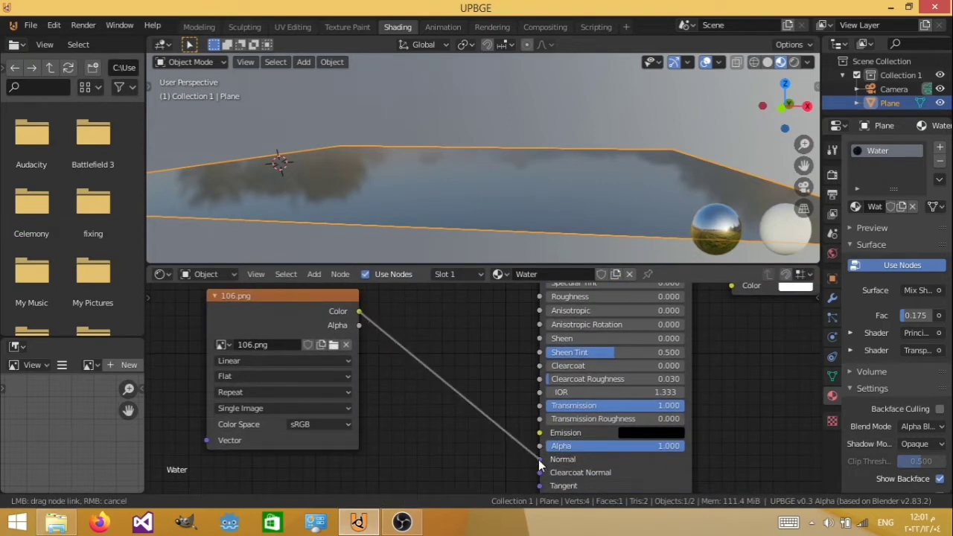
Fly over the water plane to inspect the ripples, then clear node space for new nodes
{"action": "mouse_move", "coordinate": [442, 200]}
{"action": "middle_mouse_down"}
{"action": "mouse_move", "coordinate": [460, 206]}
{"action": "mouse_move", "coordinate": [420, 195]}
{"action": "mouse_move", "coordinate": [434, 186]}
{"action": "mouse_move", "coordinate": [438, 193]}
{"action": "middle_mouse_up"}
{"action": "key", "text": "shift+grave"}
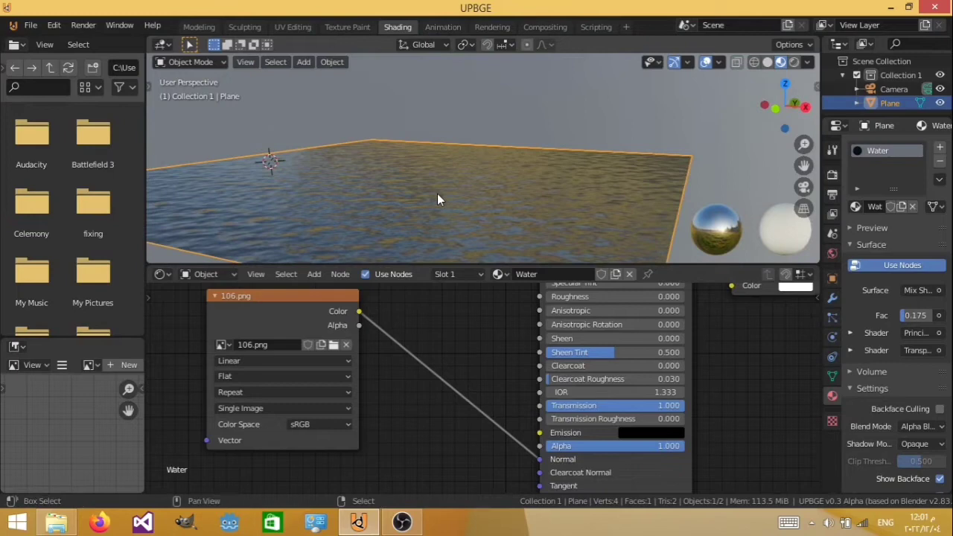
{"action": "key", "text": "w"}
{"action": "key", "text": "w"}
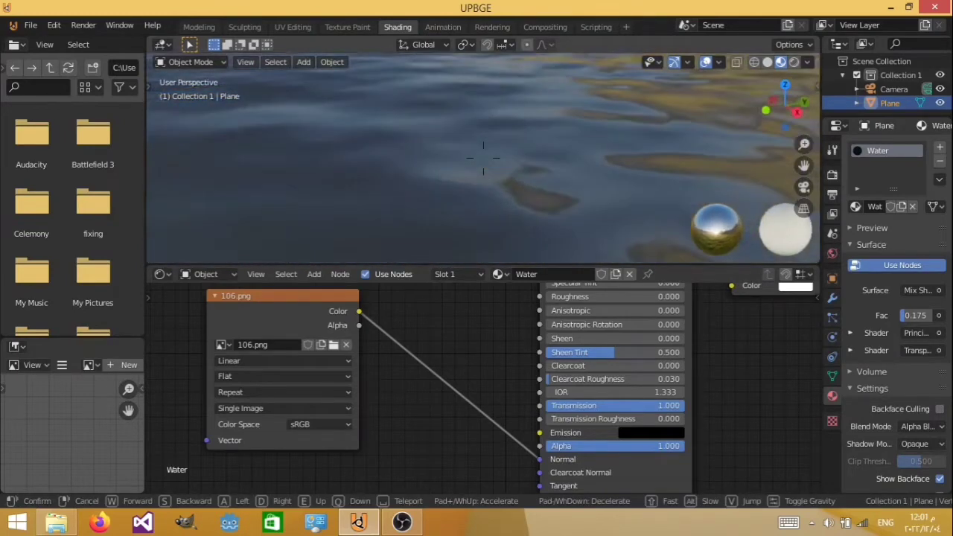
{"action": "key", "text": "w"}
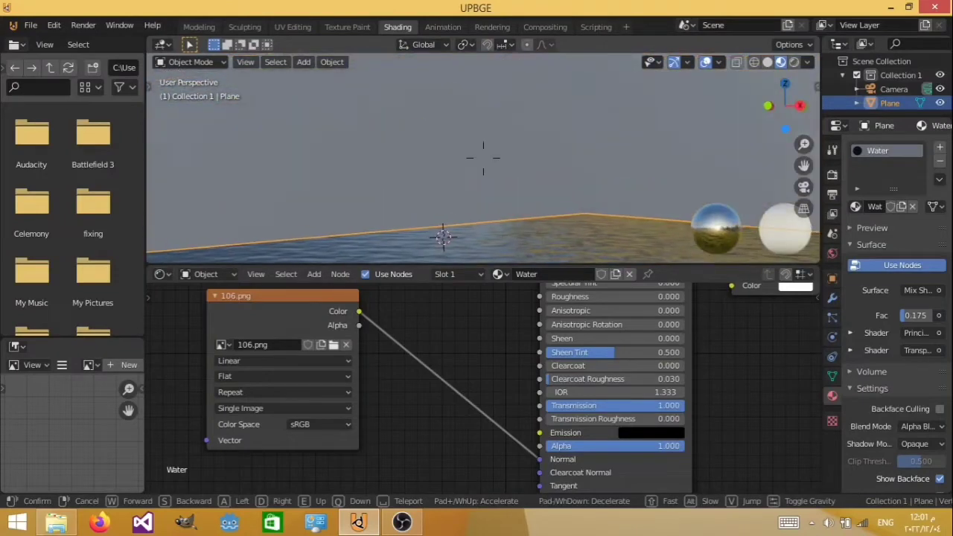
{"action": "key", "text": "s"}
{"action": "key", "text": "w"}
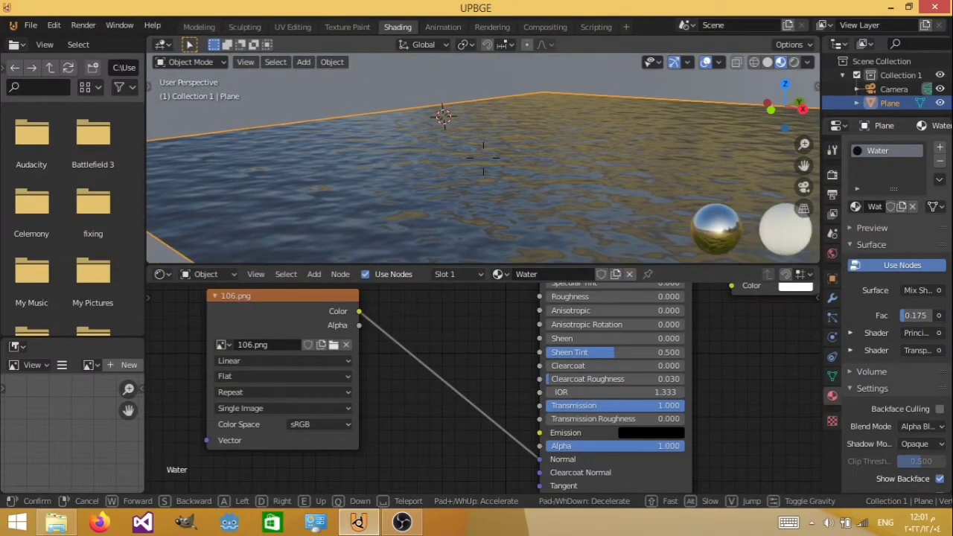
{"action": "left_click", "coordinate": [377, 238]}
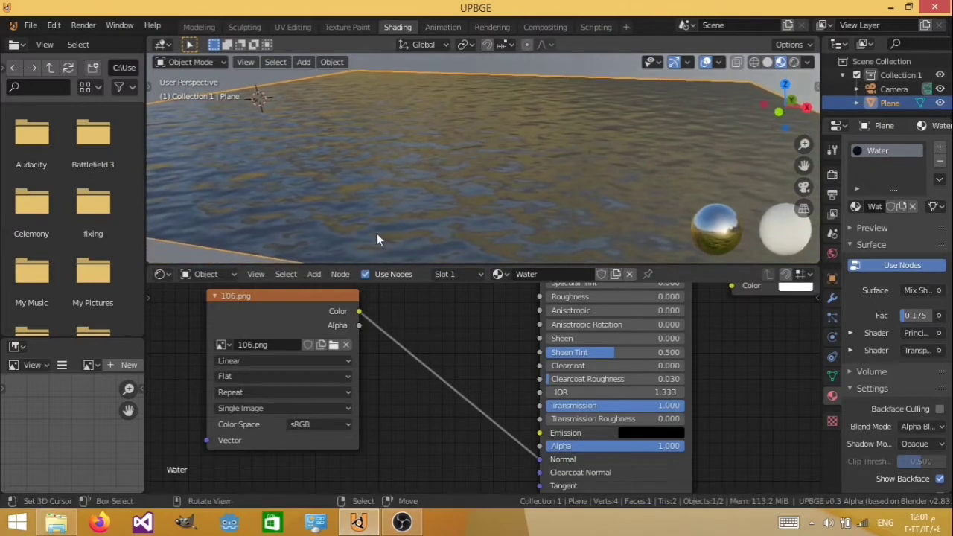
{"action": "left_click_drag", "start_coordinate": [298, 300], "coordinate": [303, 314]}
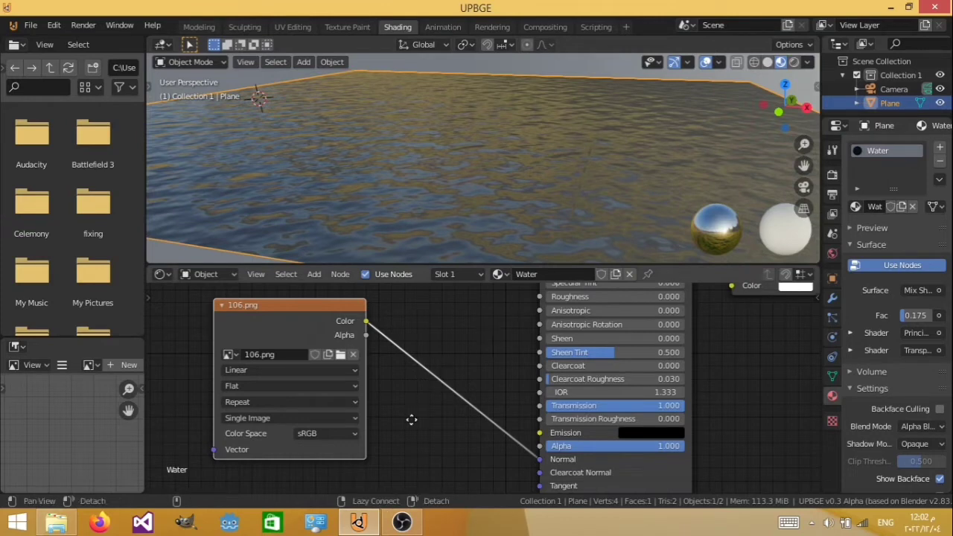
{"action": "middle_click_drag", "start_coordinate": [411, 420], "coordinate": [177, 425]}
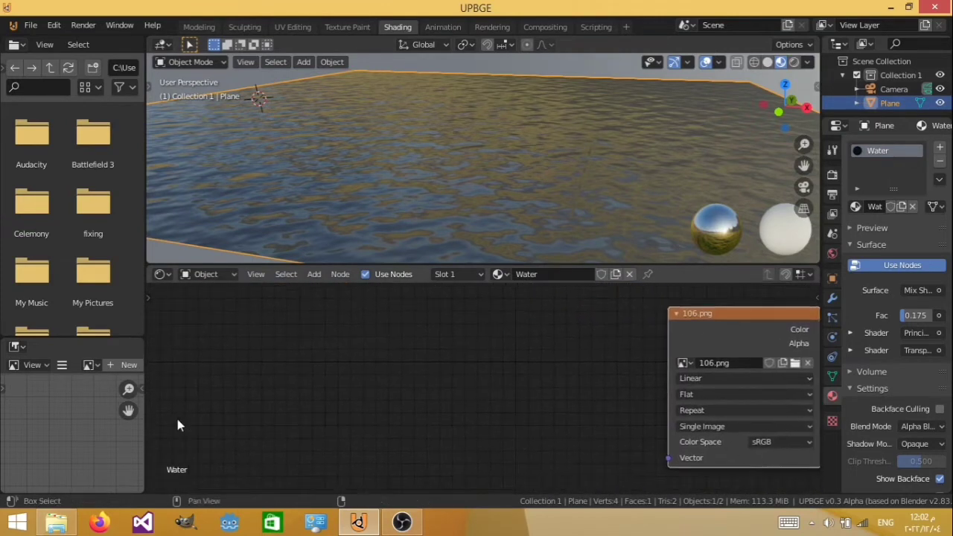
Add a UV Map node to the Water material
{"action": "key", "text": "shift+a"}
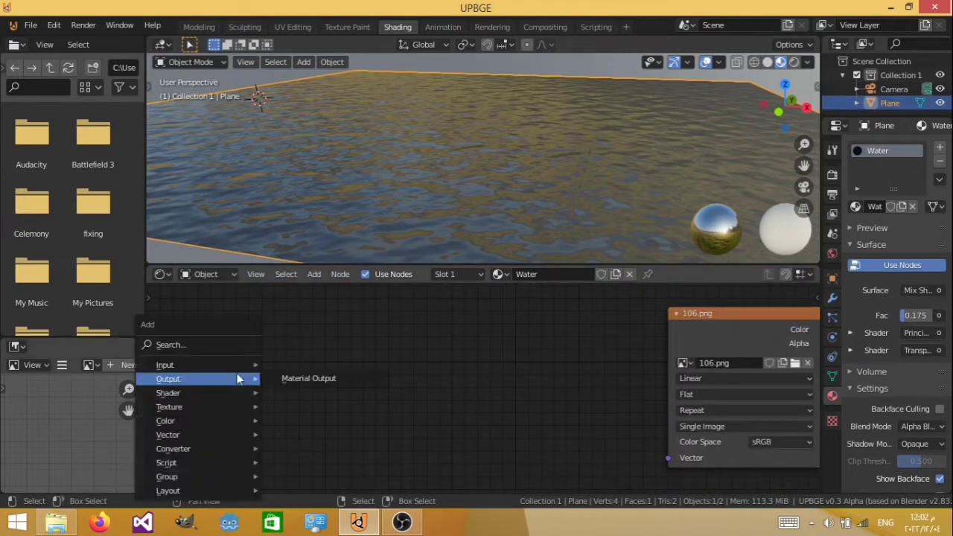
{"action": "left_click", "coordinate": [215, 346]}
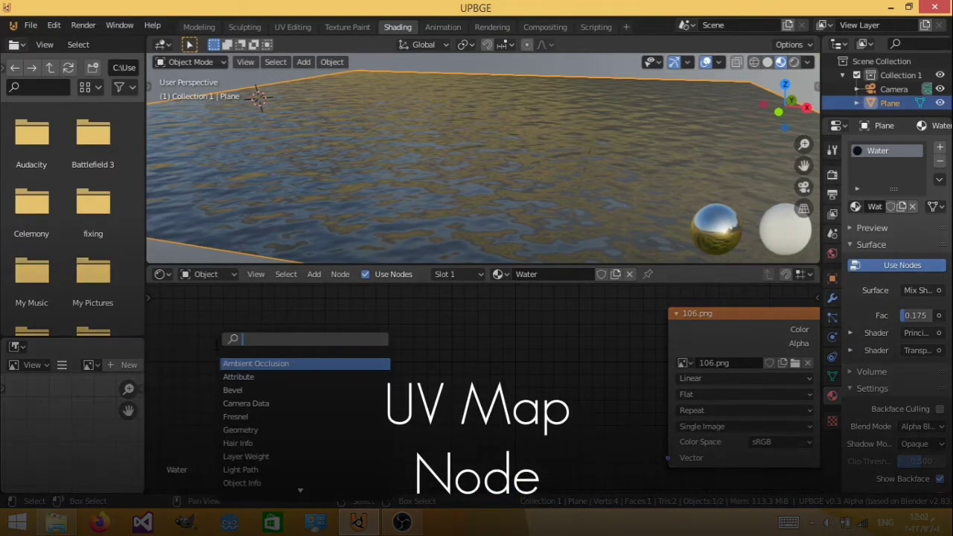
{"action": "type", "text": "uv"}
{"action": "key", "text": "Return"}
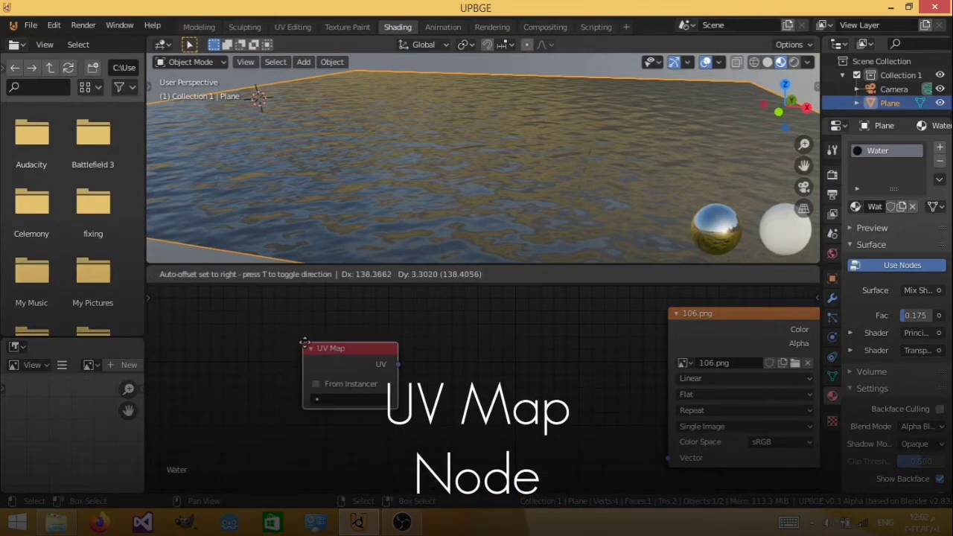
{"action": "left_click", "coordinate": [237, 331]}
Add a Mapping node right of UV Map and link UV to its Vector input
{"action": "key", "text": "shift+a"}
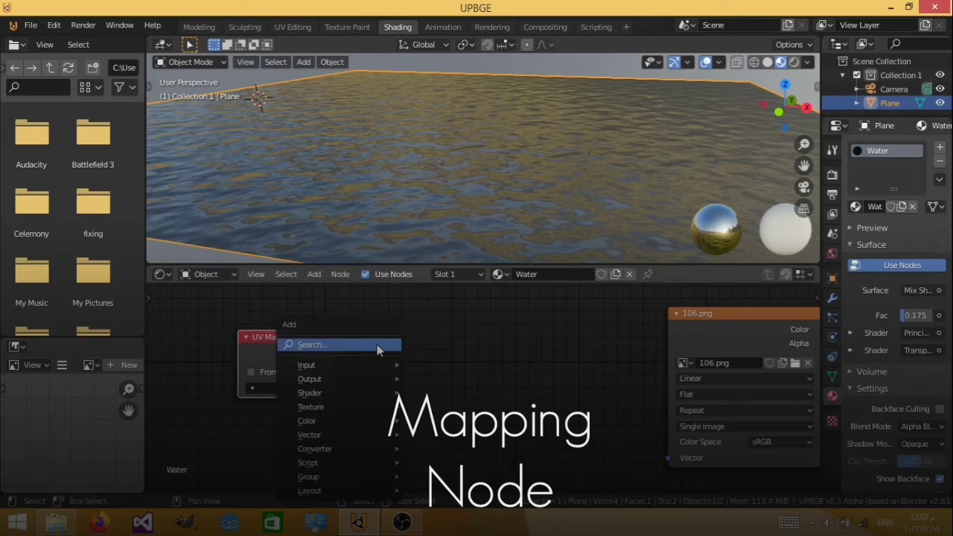
{"action": "left_click", "coordinate": [378, 347]}
{"action": "type", "text": "map"}
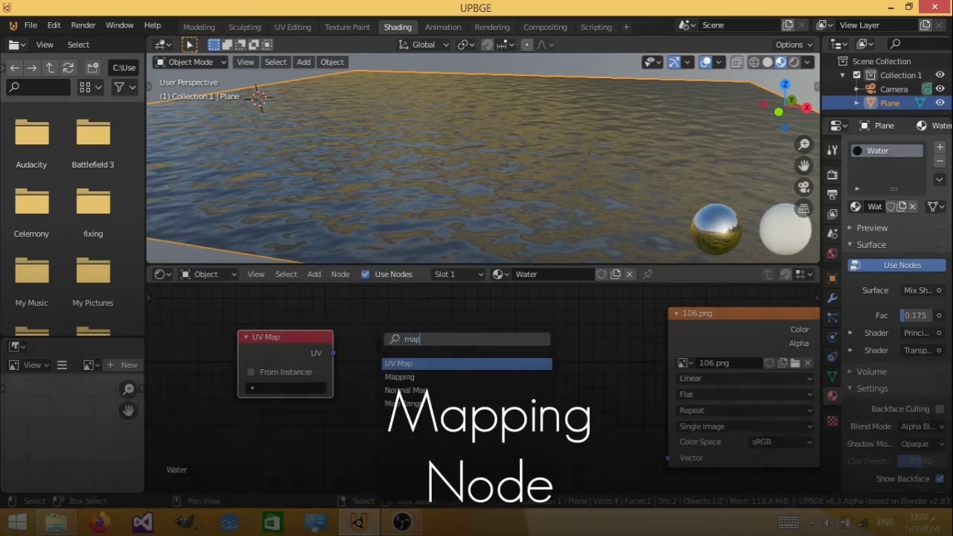
{"action": "key", "text": "Return"}
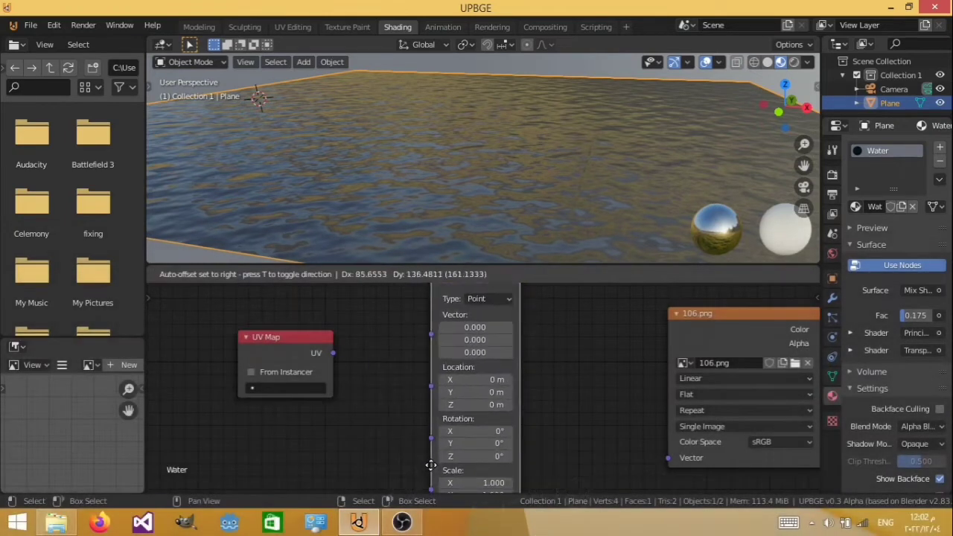
{"action": "left_click", "coordinate": [432, 260]}
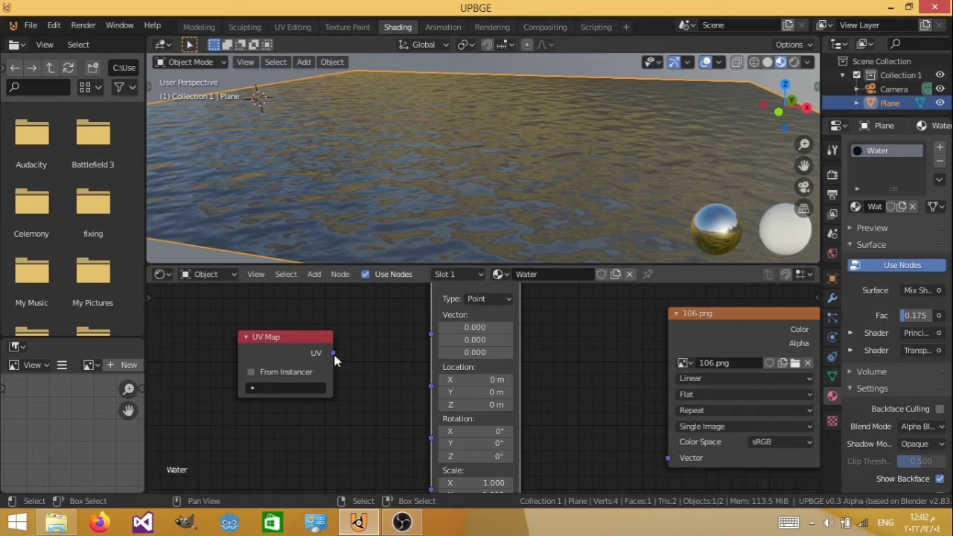
{"action": "left_click_drag", "start_coordinate": [333, 353], "coordinate": [428, 334]}
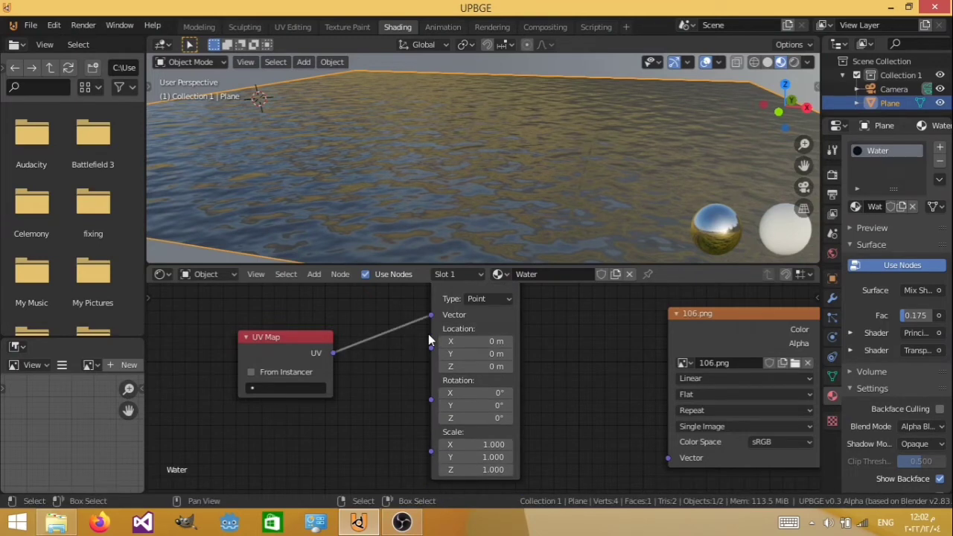
Duplicate the Mapping node below and connect UV Map's UV to the copy's Vector
{"action": "key", "text": "shift+d"}
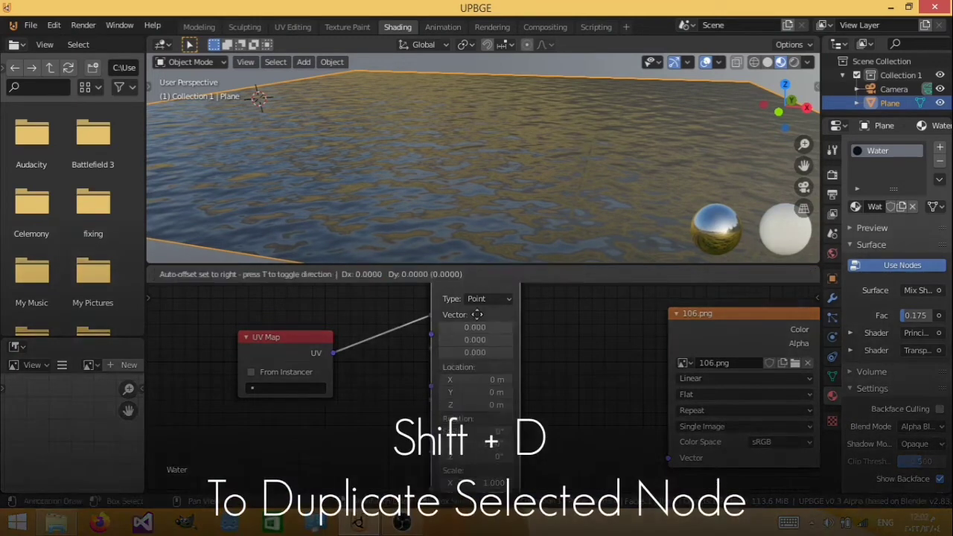
{"action": "left_click", "coordinate": [389, 291]}
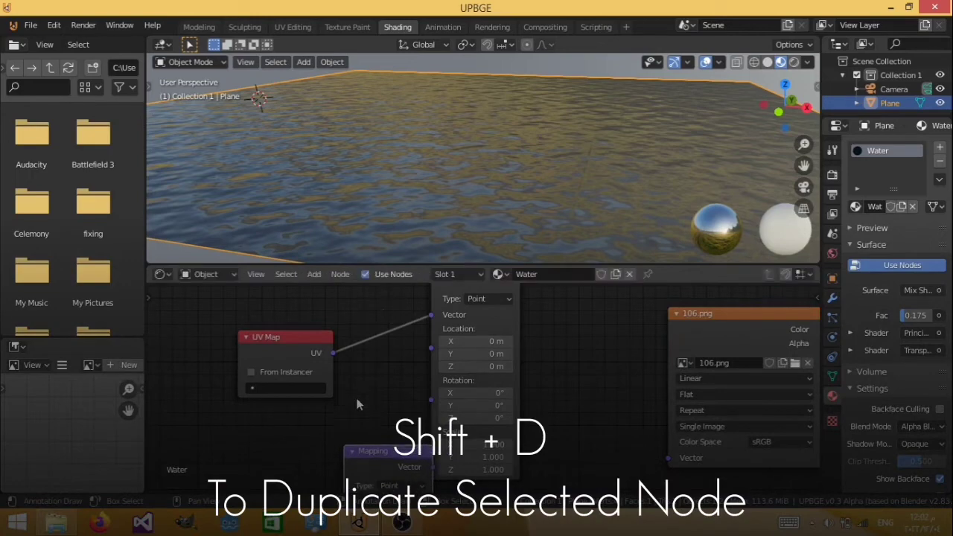
{"action": "middle_click_drag", "start_coordinate": [358, 400], "coordinate": [436, 296]}
{"action": "left_click_drag", "start_coordinate": [451, 346], "coordinate": [534, 372]}
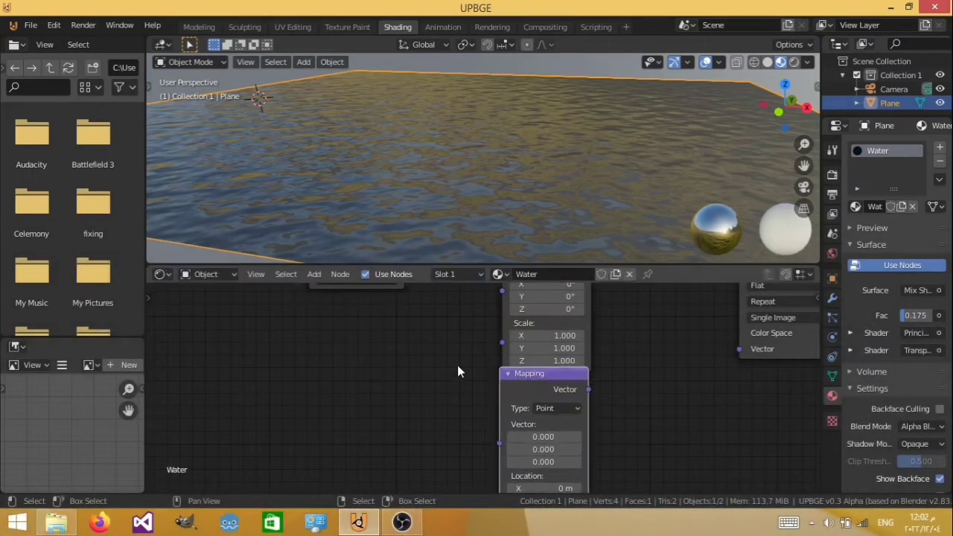
{"action": "middle_click_drag", "start_coordinate": [407, 354], "coordinate": [327, 402]}
{"action": "left_click_drag", "start_coordinate": [331, 296], "coordinate": [427, 475]}
Arrange the UV Map and two Mapping nodes, then select the 106.png image node
{"action": "middle_click_drag", "start_coordinate": [390, 456], "coordinate": [274, 330]}
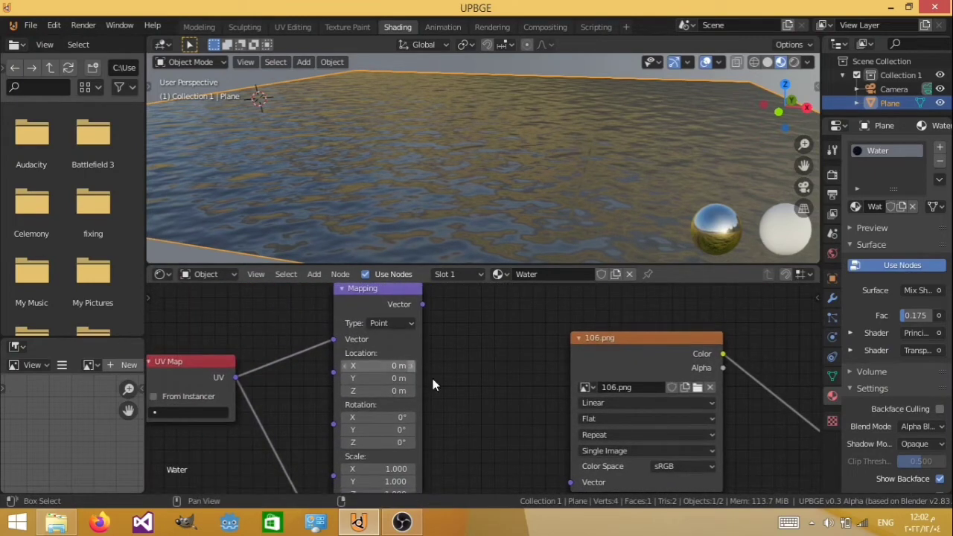
{"action": "scroll", "coordinate": [449, 415], "scroll_direction": "down", "scroll_amount": 2}
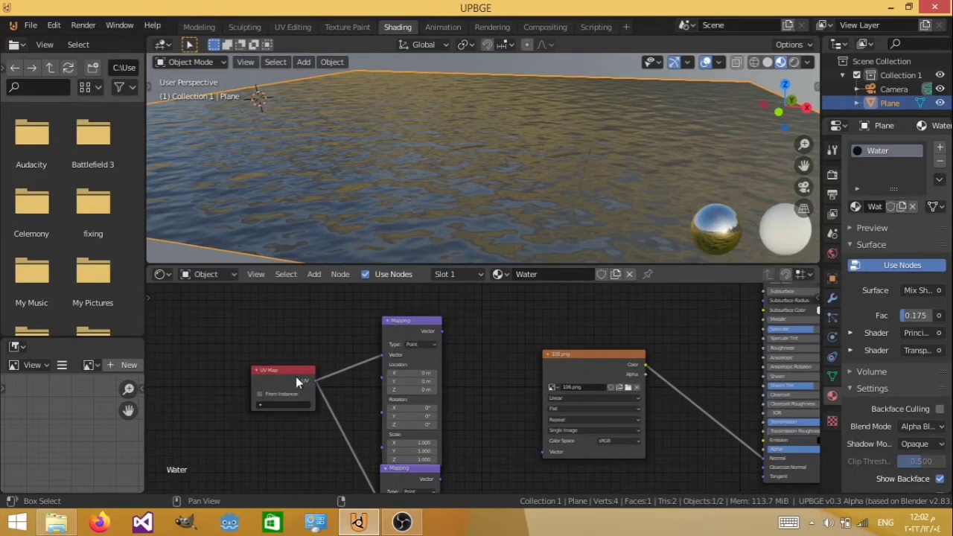
{"action": "left_click_drag", "start_coordinate": [296, 376], "coordinate": [232, 373]}
{"action": "left_click_drag", "start_coordinate": [415, 326], "coordinate": [409, 295]}
{"action": "left_click_drag", "start_coordinate": [415, 469], "coordinate": [409, 474]}
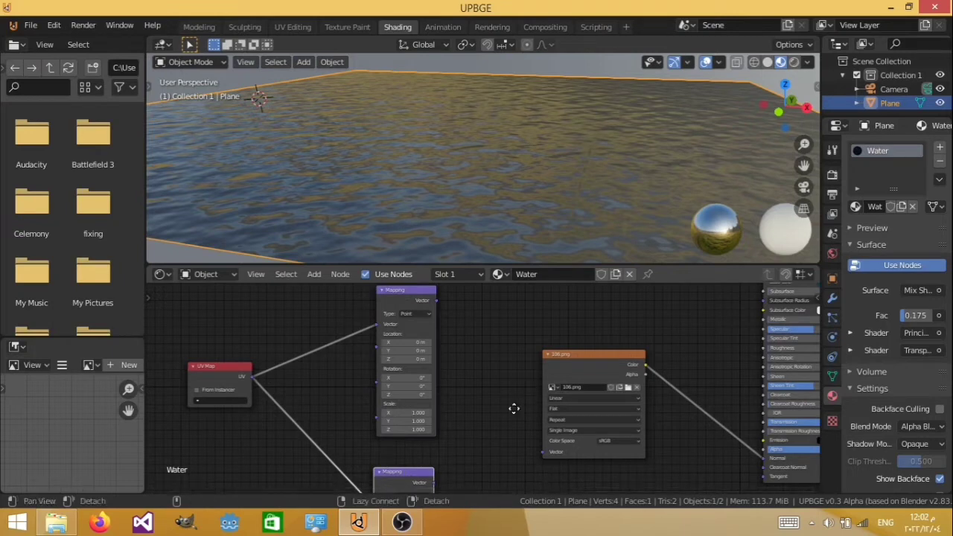
{"action": "middle_click_drag", "start_coordinate": [513, 405], "coordinate": [398, 394]}
{"action": "left_click", "coordinate": [467, 348]}
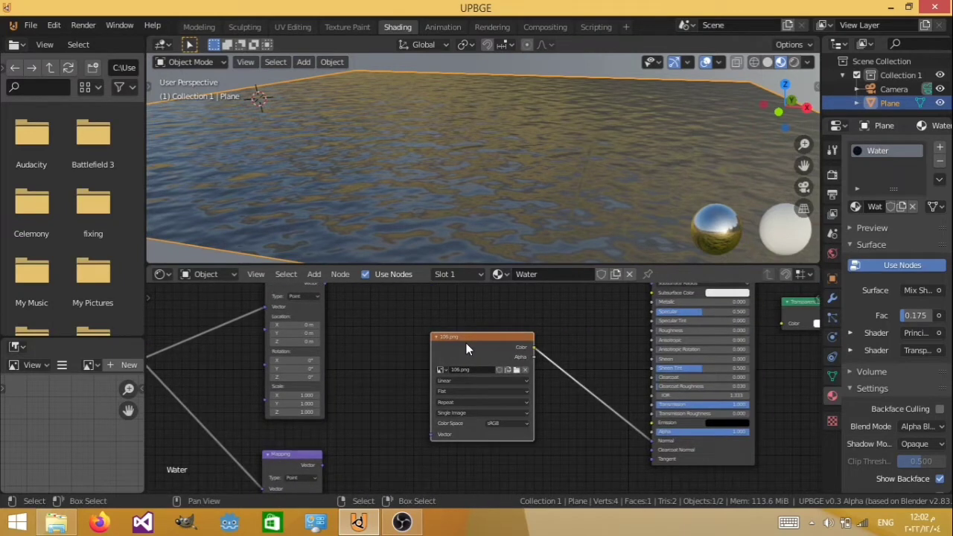
Duplicate the 106.png image node below and disconnect the original from the shader
{"action": "key", "text": "shift+d"}
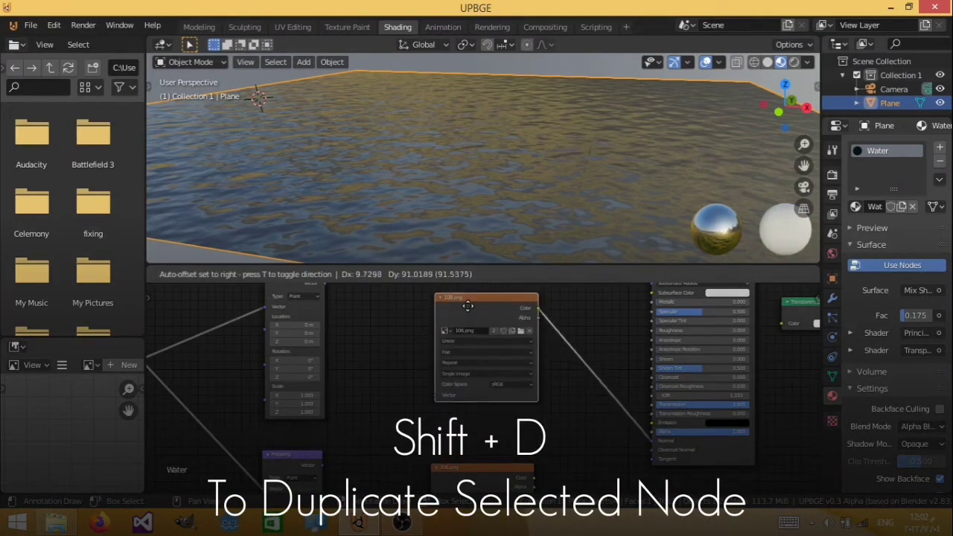
{"action": "left_click", "coordinate": [468, 305]}
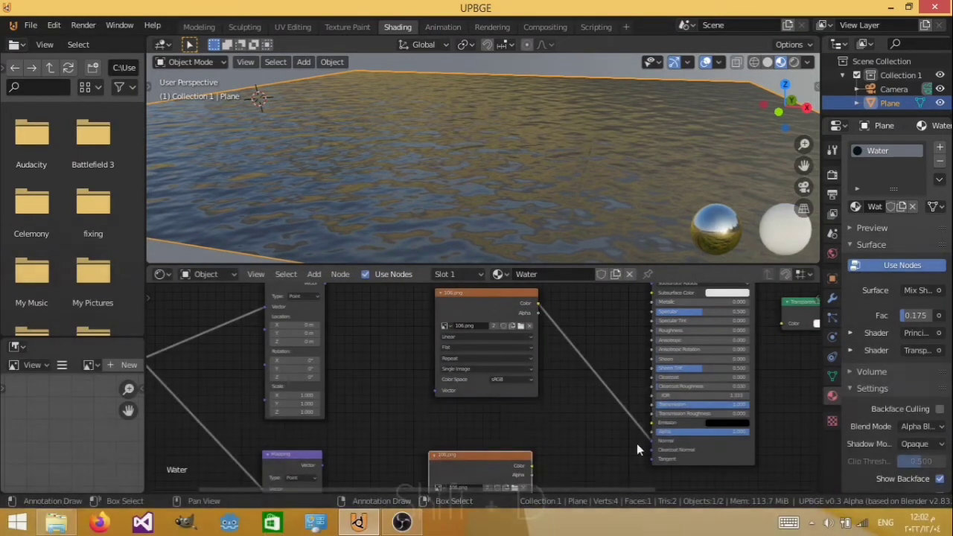
{"action": "left_click_drag", "start_coordinate": [651, 436], "coordinate": [639, 441]}
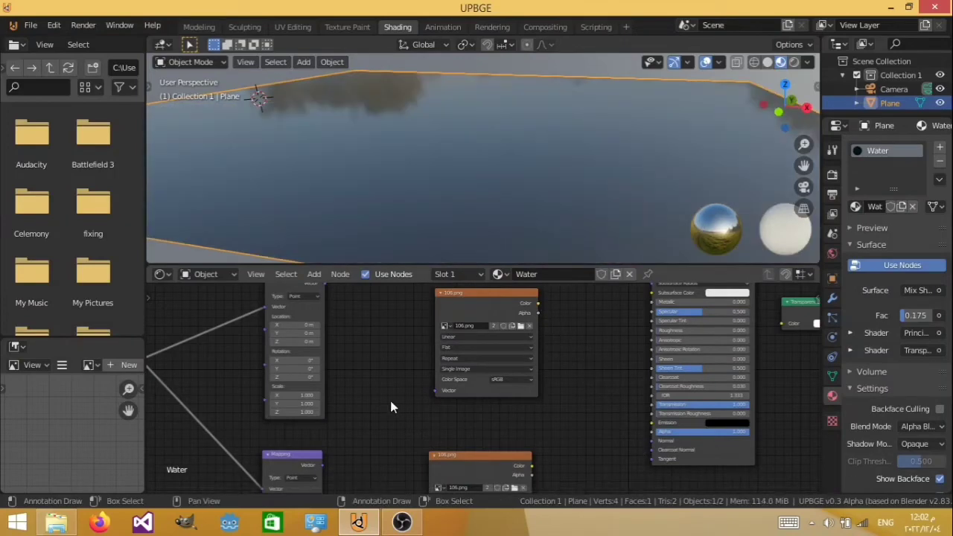
{"action": "middle_click_drag", "start_coordinate": [340, 337], "coordinate": [323, 352]}
Link each Mapping node's Vector output to the Vector input of its own 106.png node
{"action": "left_click_drag", "start_coordinate": [314, 305], "coordinate": [424, 414]}
{"action": "middle_click_drag", "start_coordinate": [364, 460], "coordinate": [355, 348]}
{"action": "left_click_drag", "start_coordinate": [303, 376], "coordinate": [406, 465]}
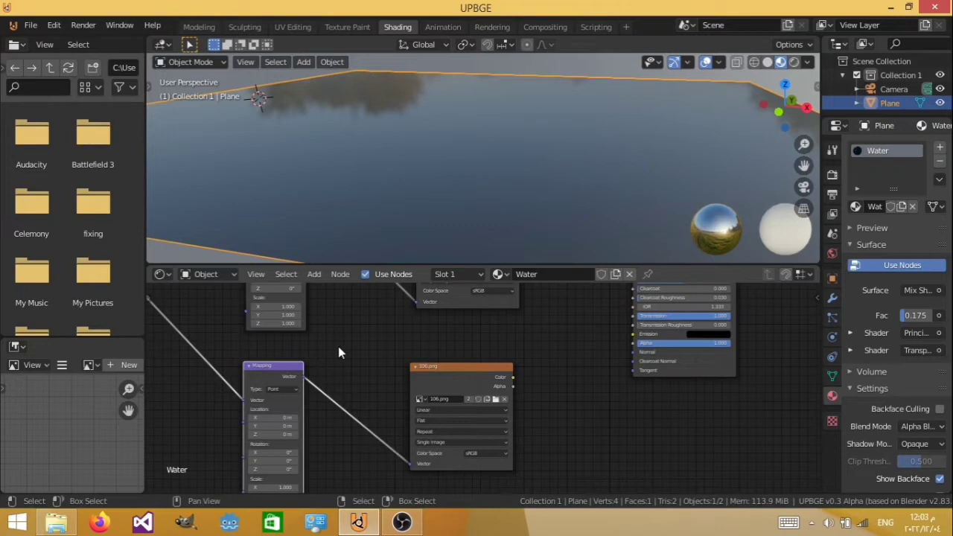
{"action": "middle_click_drag", "start_coordinate": [353, 352], "coordinate": [375, 282]}
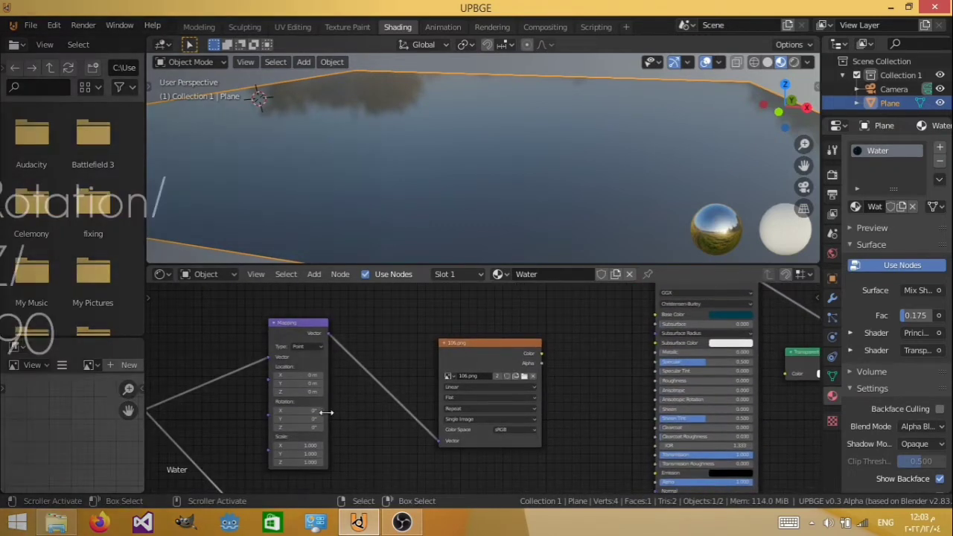
Set the second Mapping node's Z rotation to -90° so the two 106.png textures are offset
{"action": "left_click", "coordinate": [305, 427]}
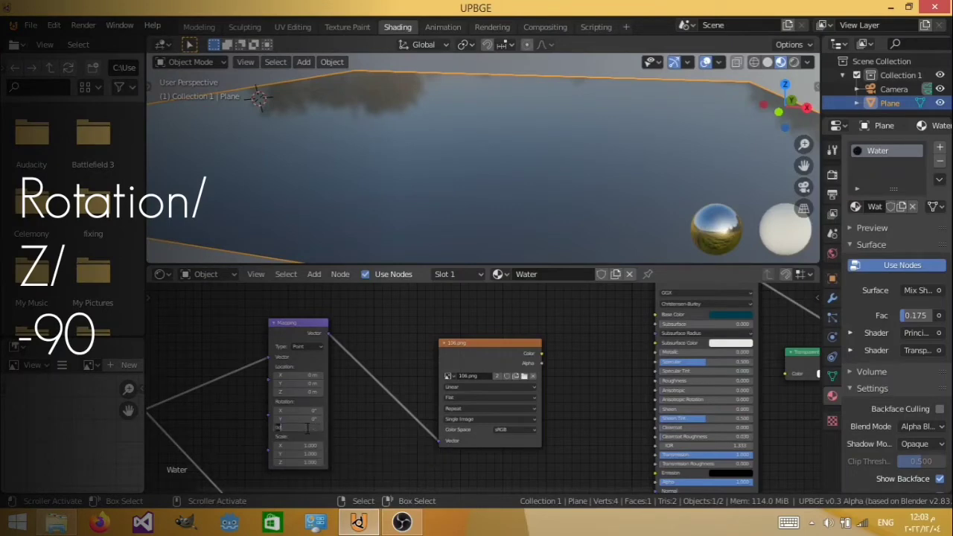
{"action": "type", "text": "-90"}
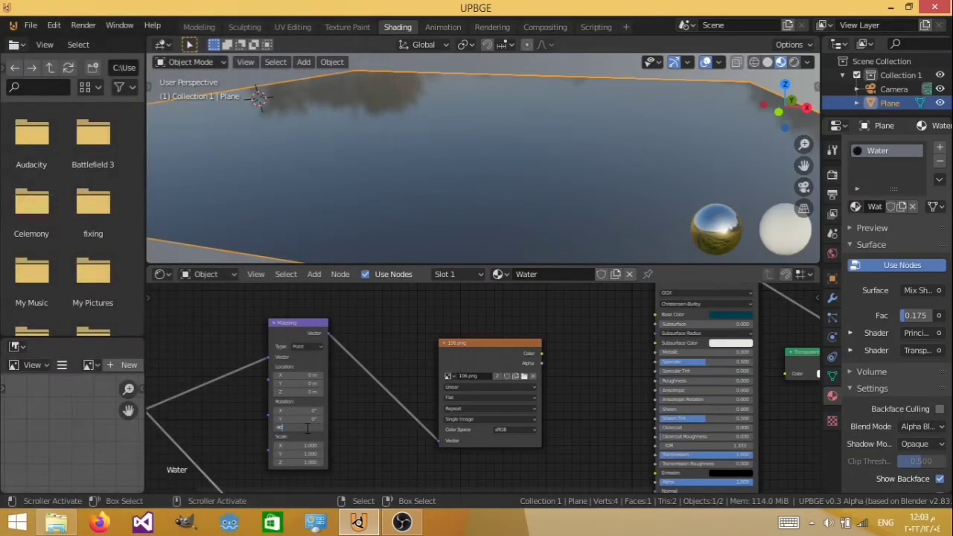
{"action": "key", "text": "Return"}
{"action": "middle_click_drag", "start_coordinate": [403, 449], "coordinate": [197, 408]}
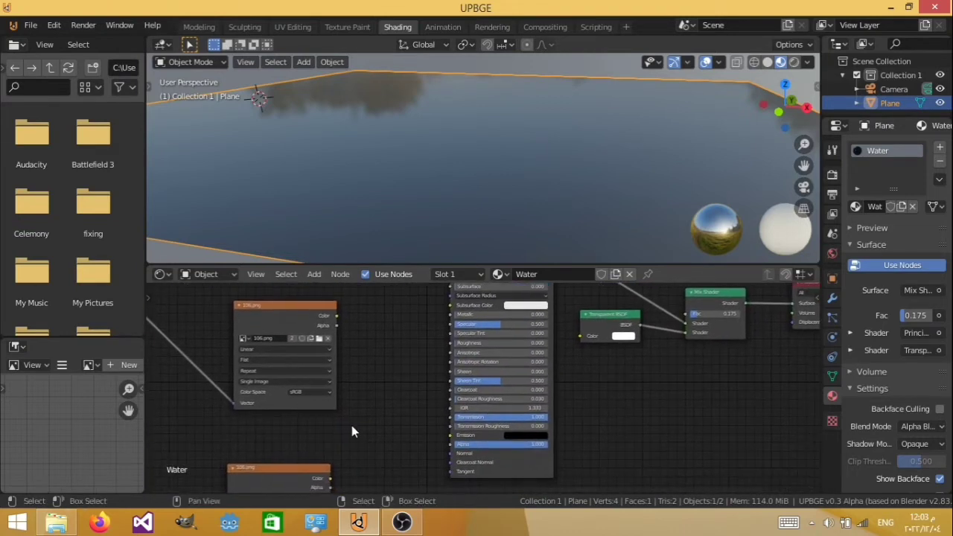
Add a MixRGB node and wire the two 106.png textures' colours into Color1 and Color2
{"action": "key", "text": "shift+a"}
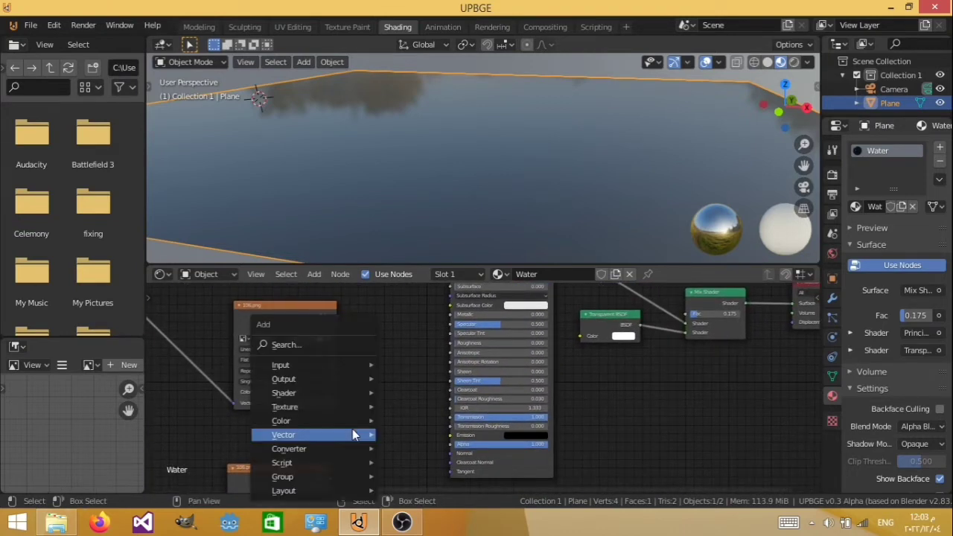
{"action": "left_click", "coordinate": [319, 345]}
{"action": "type", "text": "mi"}
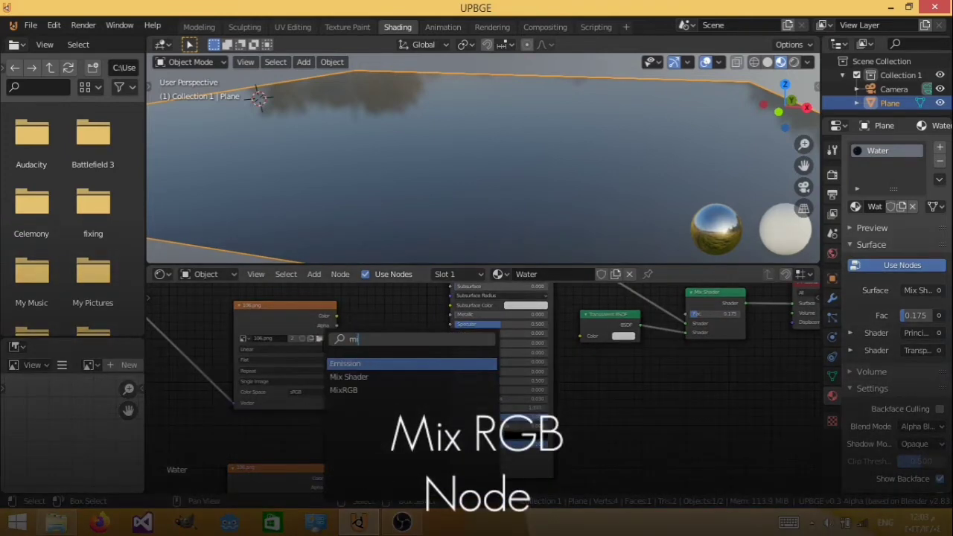
{"action": "left_click", "coordinate": [344, 390]}
{"action": "left_click", "coordinate": [359, 331]}
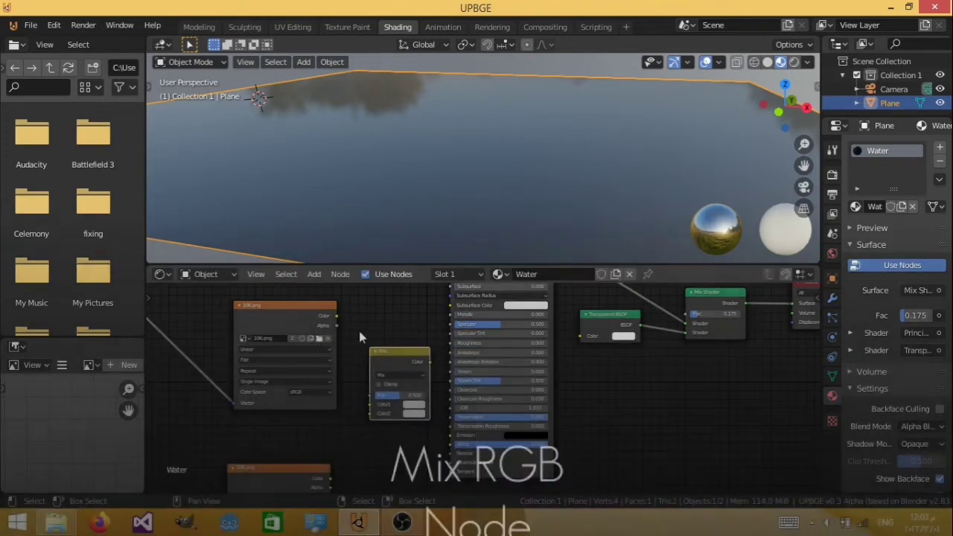
{"action": "left_click_drag", "start_coordinate": [340, 317], "coordinate": [370, 406]}
{"action": "middle_click_drag", "start_coordinate": [387, 473], "coordinate": [352, 457]}
{"action": "left_click_drag", "start_coordinate": [320, 460], "coordinate": [354, 396]}
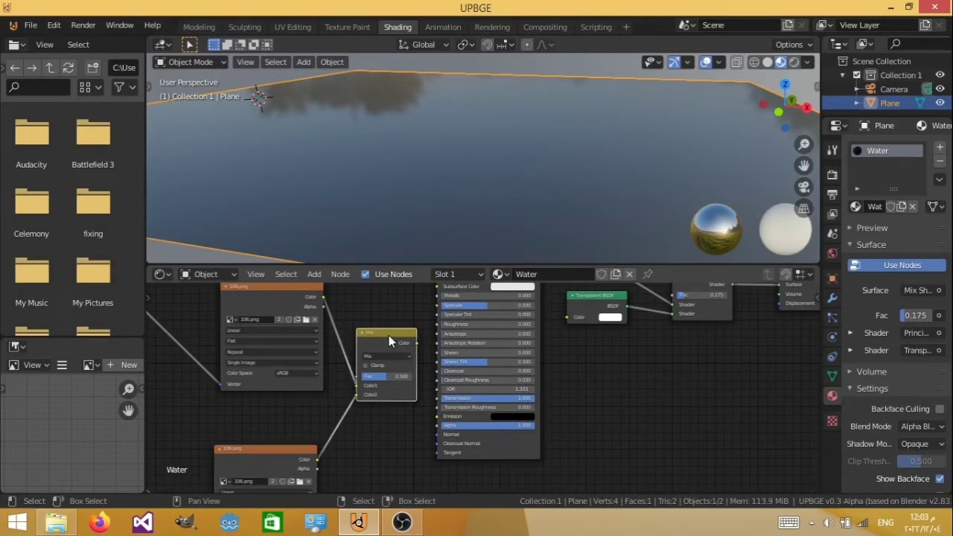
Shift the MixRGB node and both texture nodes to the left to tidy the graph
{"action": "left_click_drag", "start_coordinate": [390, 336], "coordinate": [369, 333]}
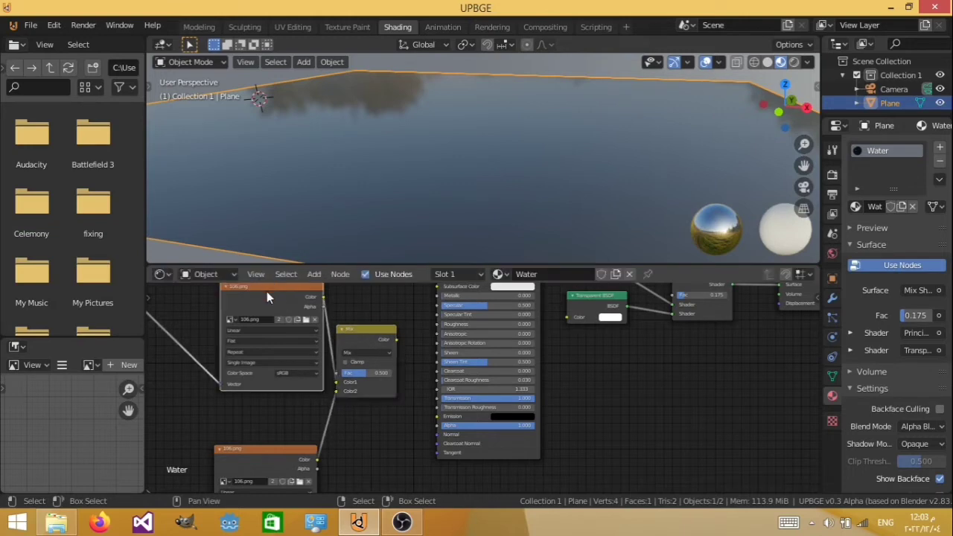
{"action": "left_click_drag", "start_coordinate": [267, 291], "coordinate": [220, 297]}
{"action": "left_click_drag", "start_coordinate": [280, 461], "coordinate": [228, 458]}
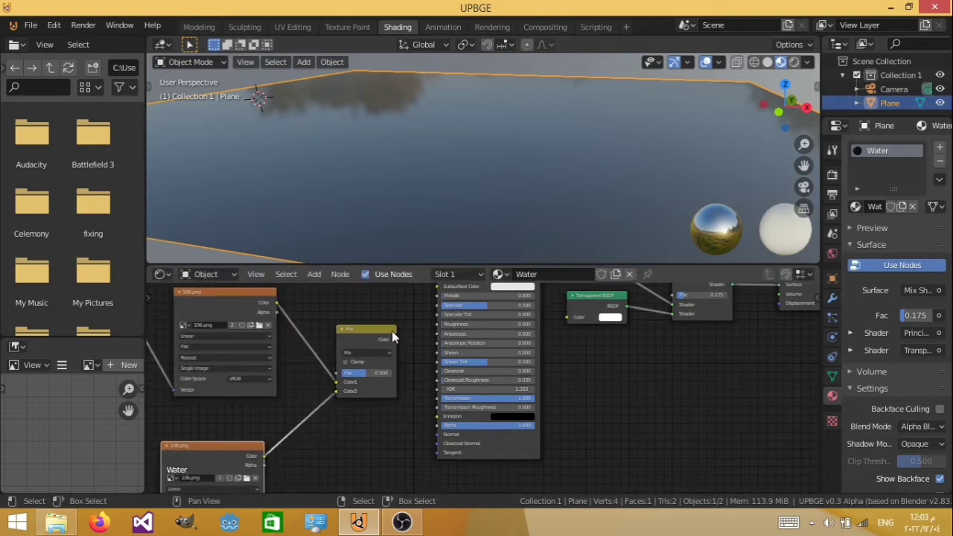
{"action": "left_click_drag", "start_coordinate": [392, 330], "coordinate": [365, 330]}
Add a Bump node fed by the Mix colour into Height, outputting to the Principled BSDF Normal
{"action": "key", "text": "shift+a"}
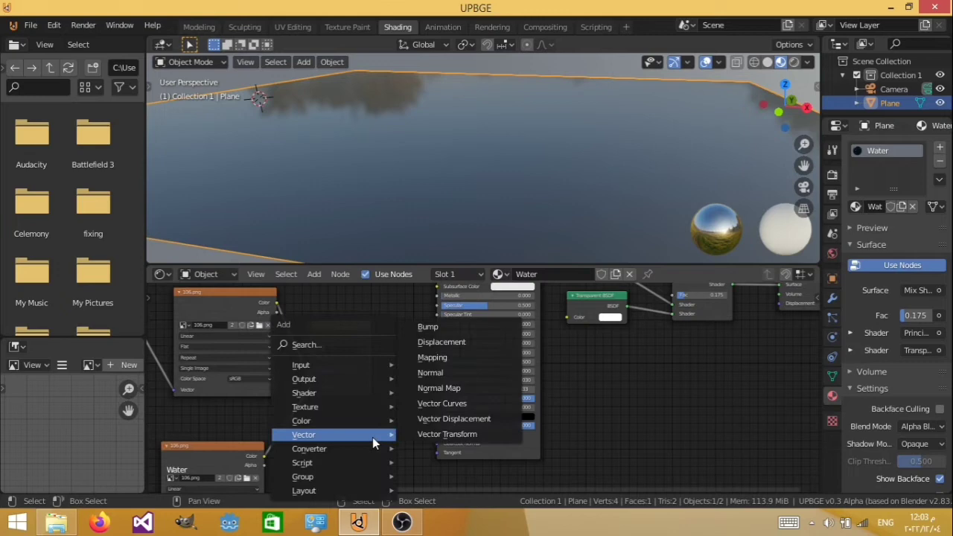
{"action": "left_click", "coordinate": [349, 366]}
{"action": "type", "text": "bi"}
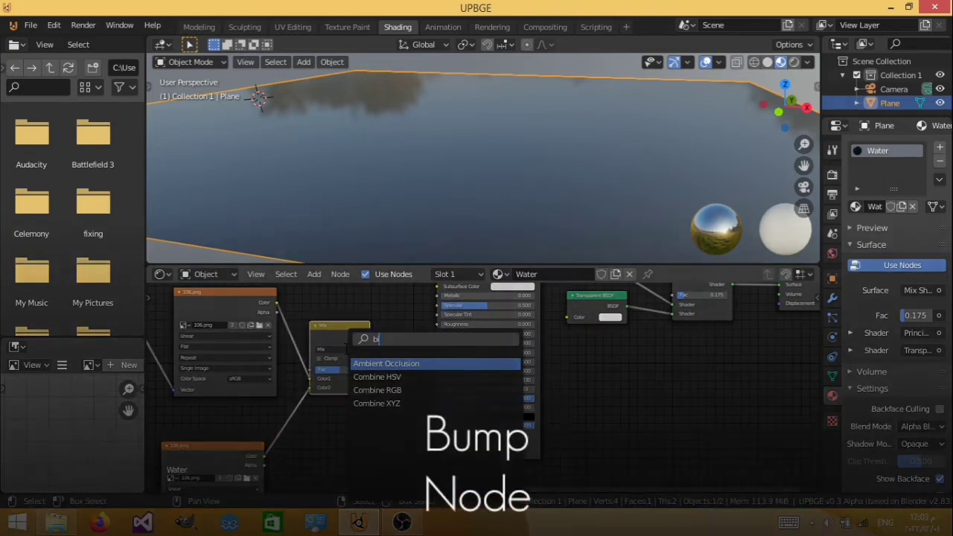
{"action": "key", "text": "BackSpace"}
{"action": "type", "text": "u"}
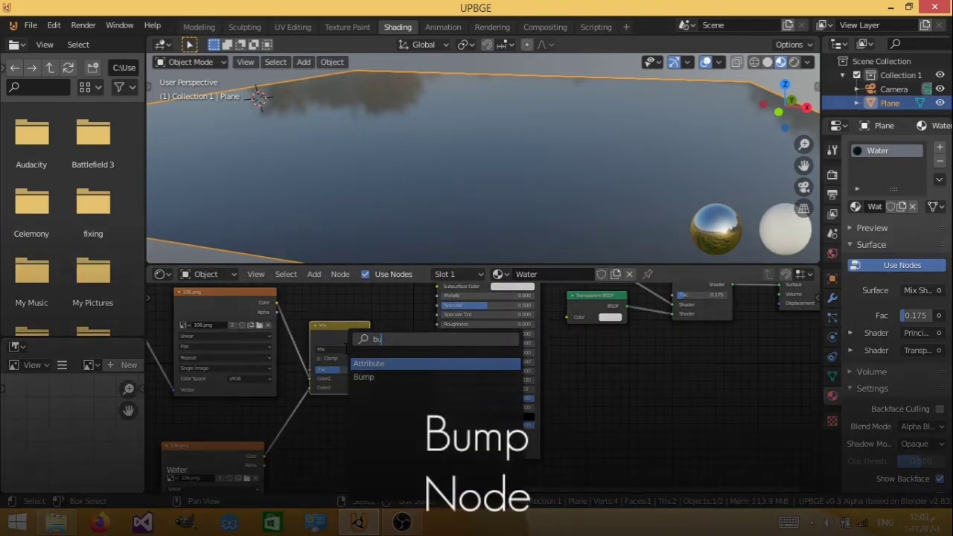
{"action": "key", "text": "Down"}
{"action": "key", "text": "Return"}
{"action": "left_click", "coordinate": [406, 436]}
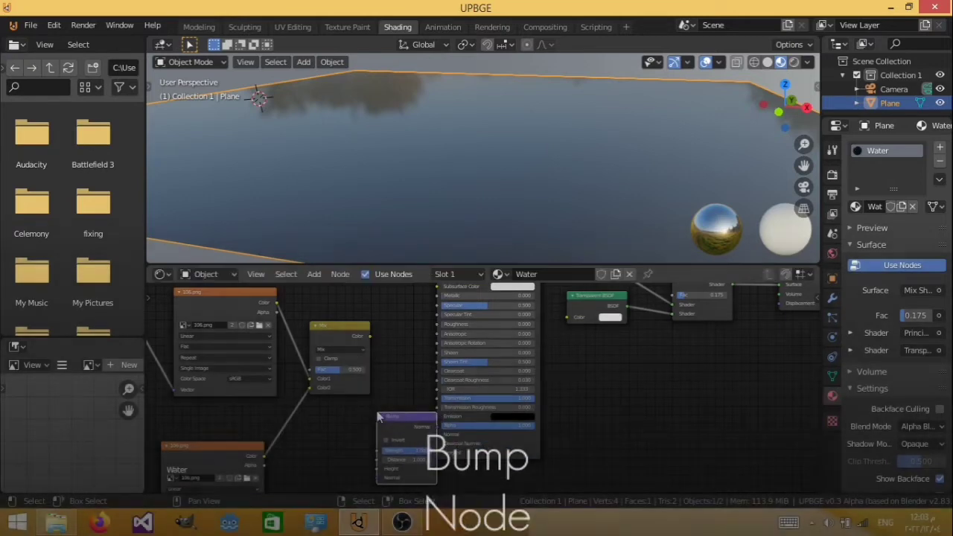
{"action": "left_click_drag", "start_coordinate": [369, 336], "coordinate": [372, 479]}
{"action": "left_click_drag", "start_coordinate": [416, 419], "coordinate": [438, 434]}
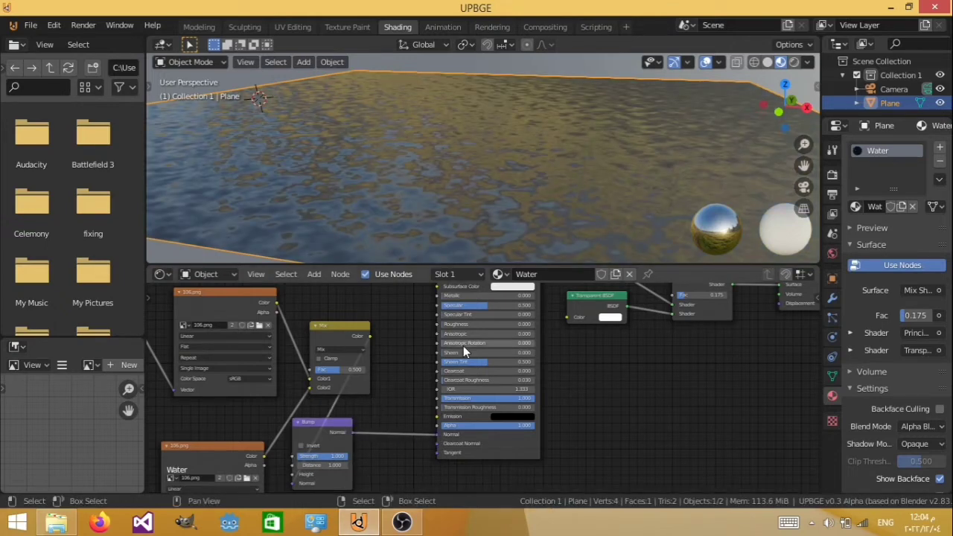
Reposition the Bump node and set the Mix node's Fac to 0.5
{"action": "middle_click_drag", "start_coordinate": [490, 182], "coordinate": [462, 194]}
{"action": "left_click_drag", "start_coordinate": [330, 425], "coordinate": [370, 431]}
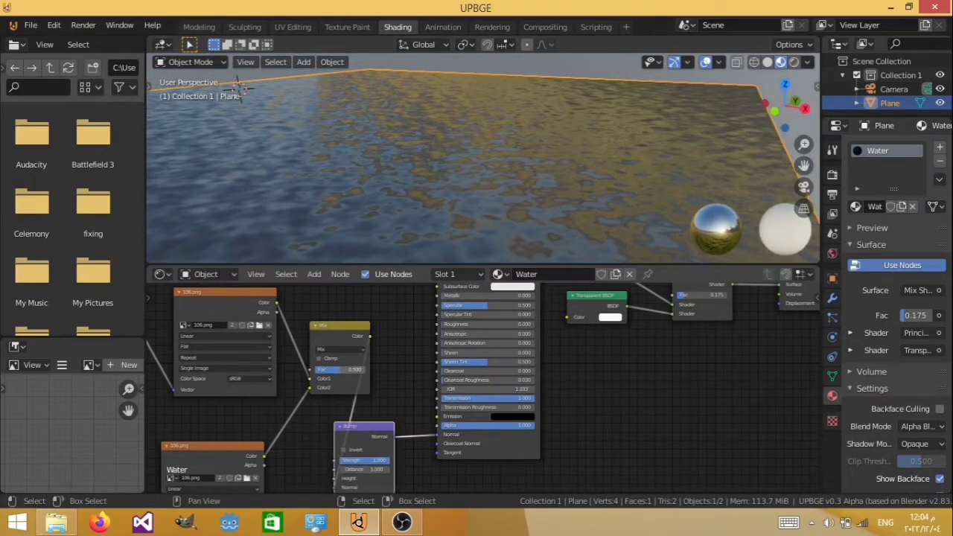
{"action": "mouse_move", "coordinate": [355, 369]}
{"action": "left_mouse_down"}
{"action": "mouse_move", "coordinate": [320, 370]}
{"action": "mouse_move", "coordinate": [345, 370]}
{"action": "left_mouse_up"}
{"action": "left_click", "coordinate": [345, 370]}
{"action": "type", "text": "0.5"}
{"action": "key", "text": "Return"}
{"action": "middle_click_drag", "start_coordinate": [298, 418], "coordinate": [523, 452]}
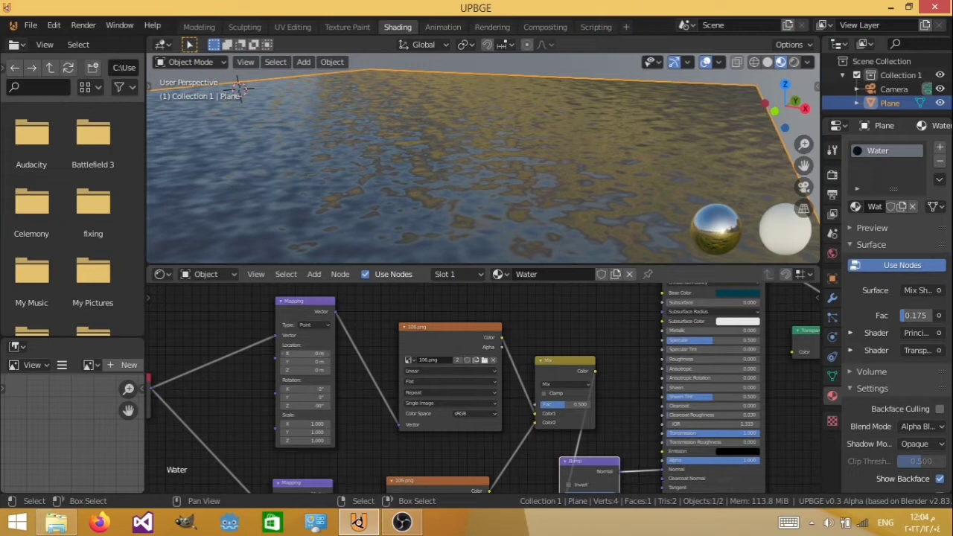
{"action": "left_click_drag", "start_coordinate": [305, 353], "coordinate": [321, 354]}
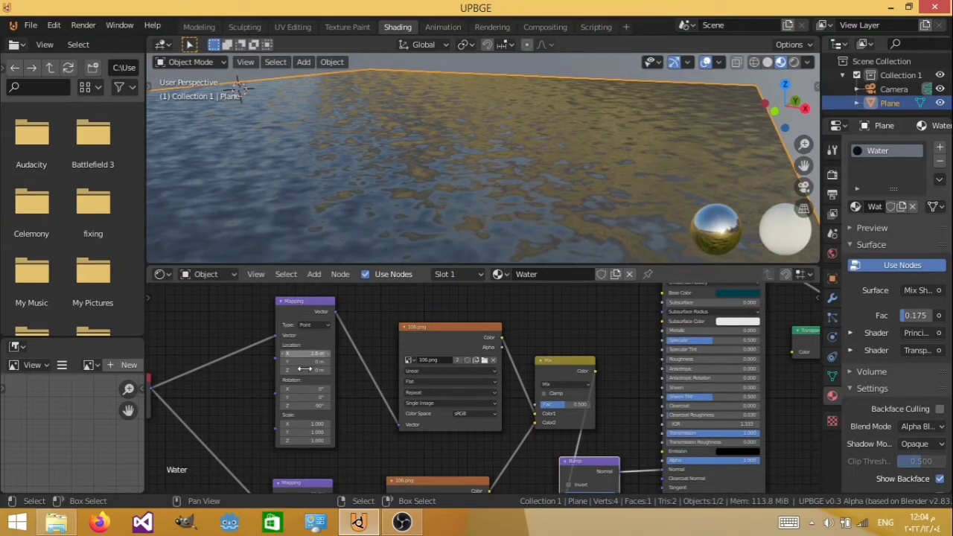
{"action": "scroll", "coordinate": [298, 417], "scroll_direction": "down", "scroll_amount": 4, "text": "shift"}
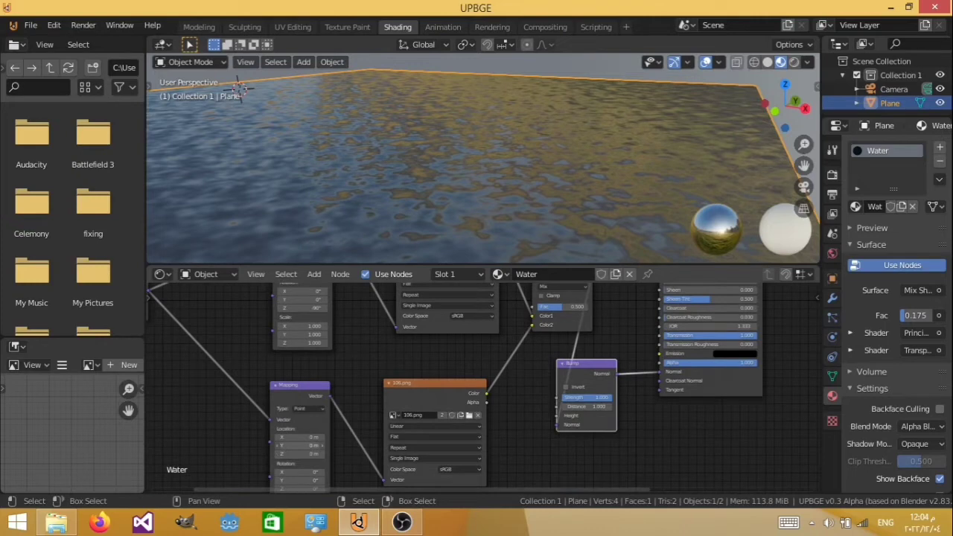
{"action": "left_click_drag", "start_coordinate": [290, 445], "coordinate": [312, 446]}
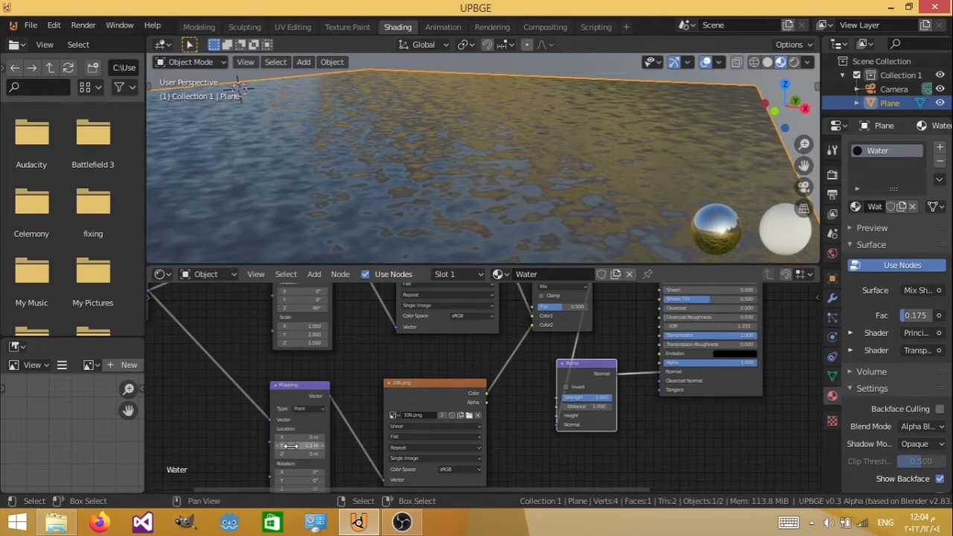
{"action": "left_click", "coordinate": [291, 445]}
{"action": "type", "text": "0"}
{"action": "key", "text": "Return"}
{"action": "middle_click_drag", "start_coordinate": [352, 357], "coordinate": [348, 407]}
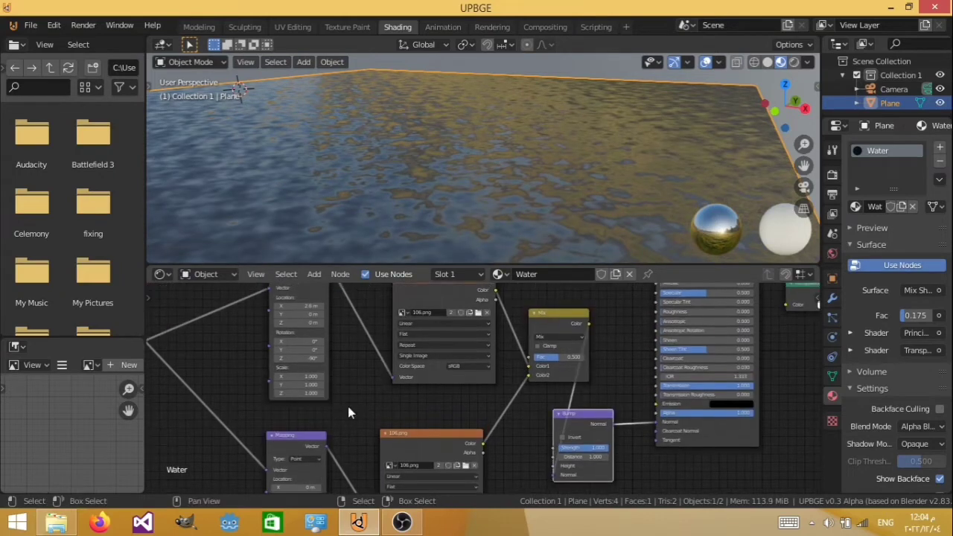
{"action": "left_click", "coordinate": [307, 306]}
{"action": "type", "text": "0"}
{"action": "key", "text": "Return"}
{"action": "middle_click_drag", "start_coordinate": [382, 398], "coordinate": [546, 305]}
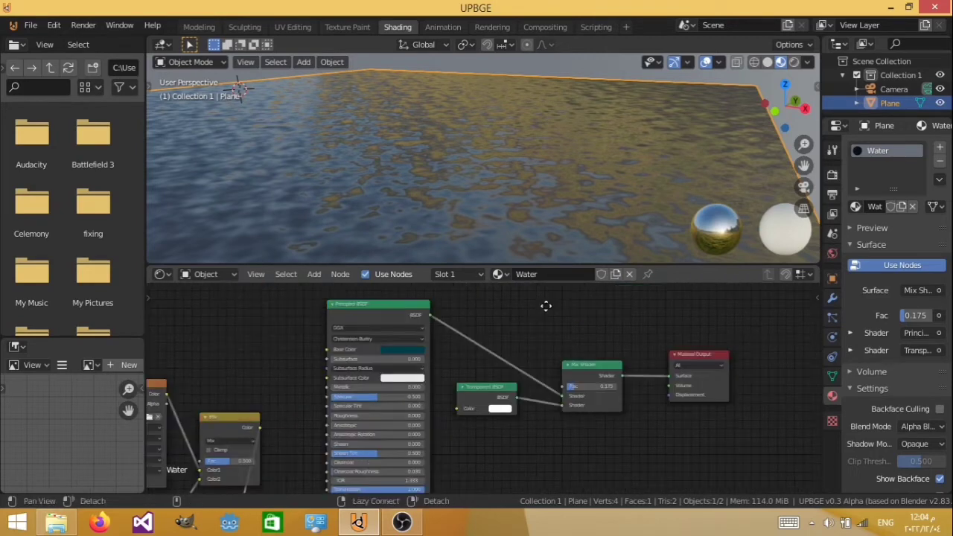
{"action": "left_click_drag", "start_coordinate": [381, 308], "coordinate": [418, 310]}
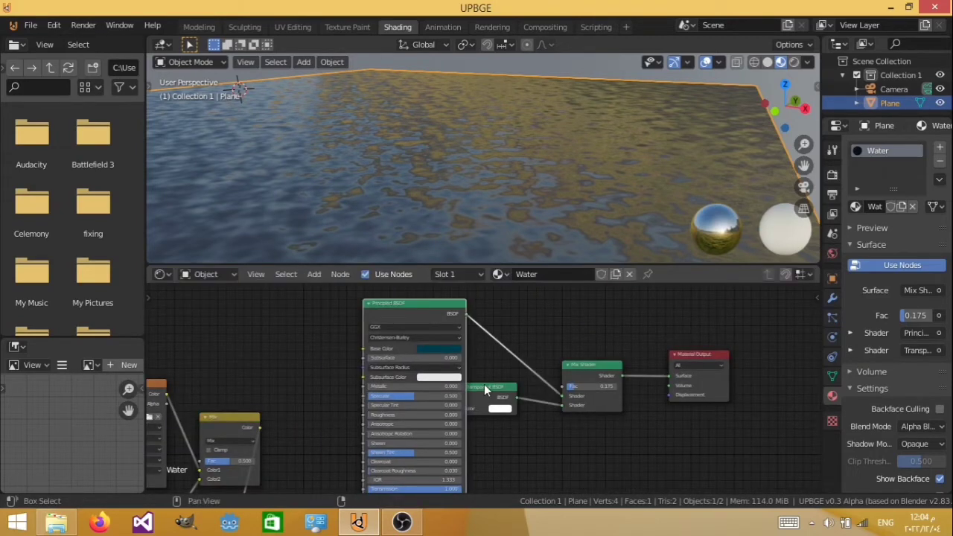
{"action": "left_click_drag", "start_coordinate": [484, 389], "coordinate": [551, 455]}
{"action": "left_click_drag", "start_coordinate": [592, 365], "coordinate": [609, 369]}
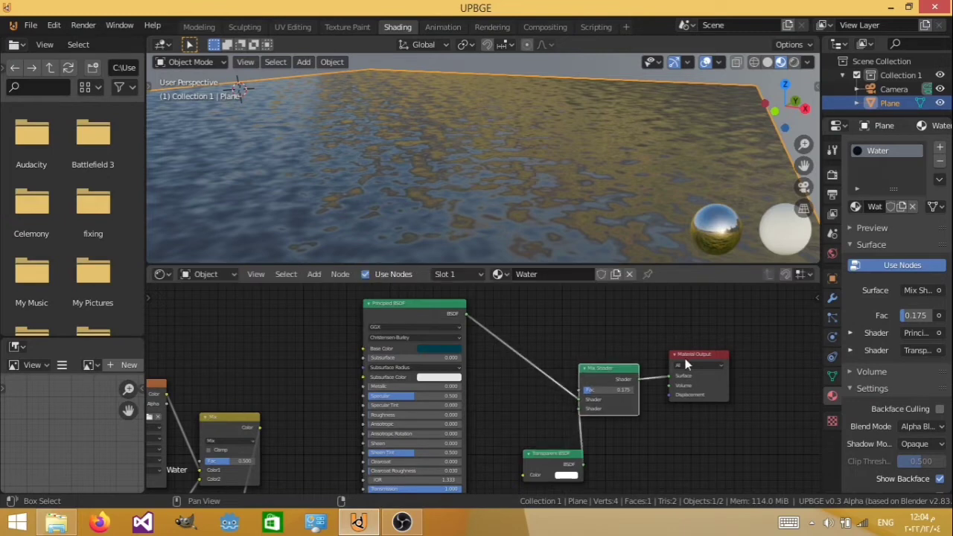
{"action": "left_click_drag", "start_coordinate": [688, 355], "coordinate": [756, 365]}
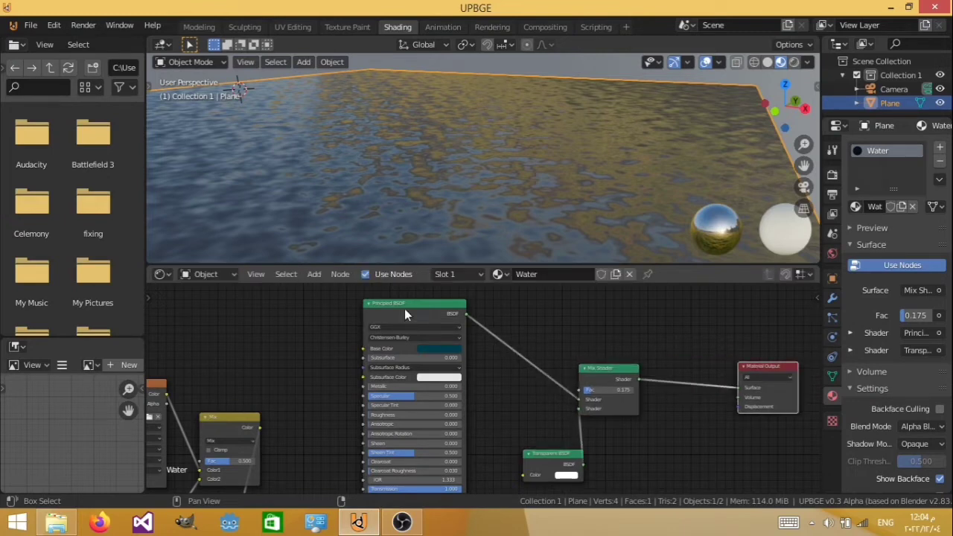
{"action": "left_click_drag", "start_coordinate": [404, 309], "coordinate": [471, 308]}
{"action": "middle_click_drag", "start_coordinate": [285, 410], "coordinate": [311, 381]}
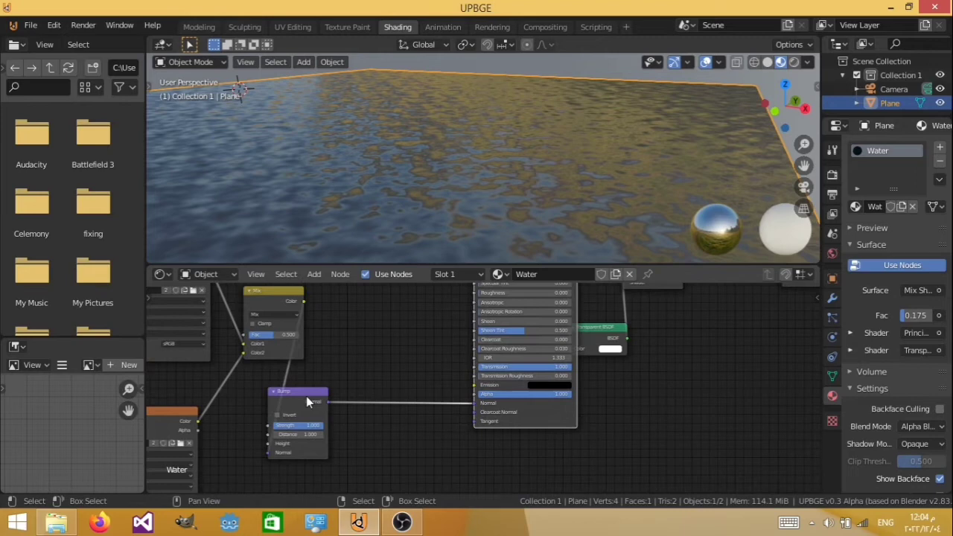
{"action": "left_click_drag", "start_coordinate": [306, 397], "coordinate": [410, 369]}
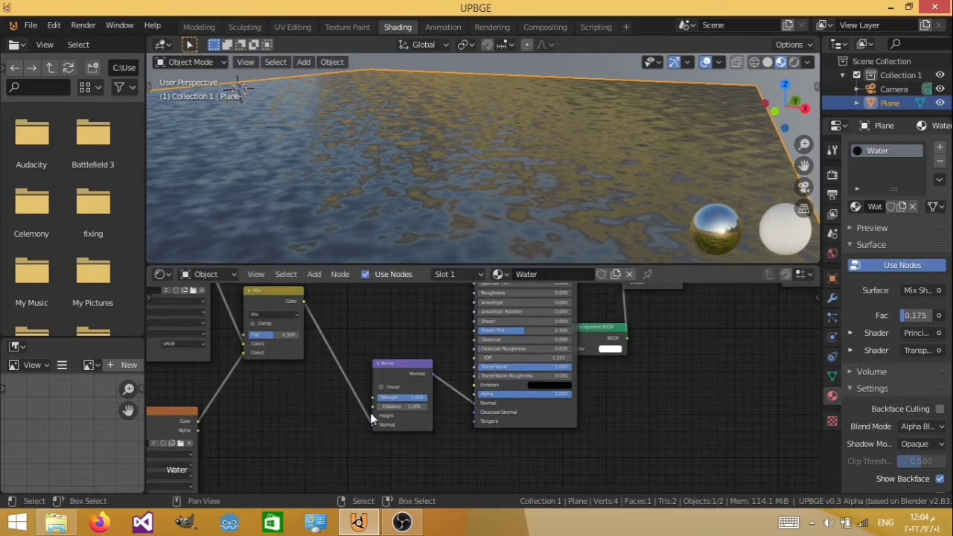
{"action": "middle_click_drag", "start_coordinate": [284, 426], "coordinate": [519, 358]}
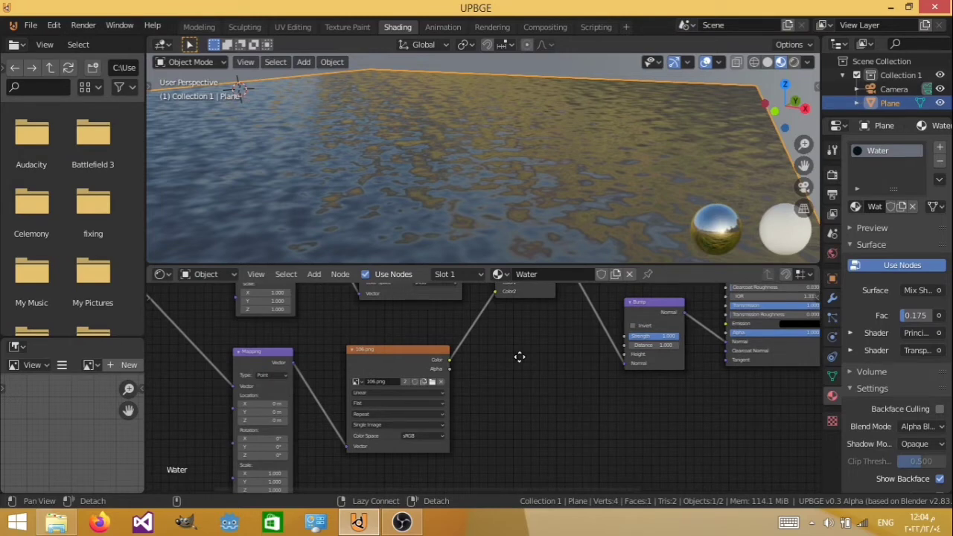
{"action": "middle_click_drag", "start_coordinate": [519, 358], "coordinate": [449, 476]}
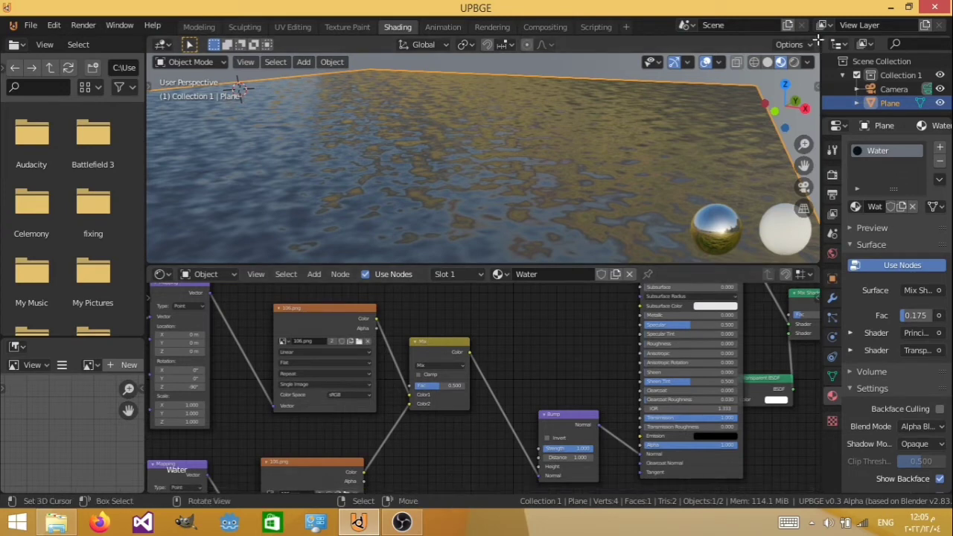
Split the 3D view and turn its right half into a Timeline
{"action": "left_click_drag", "start_coordinate": [818, 41], "coordinate": [524, 94]}
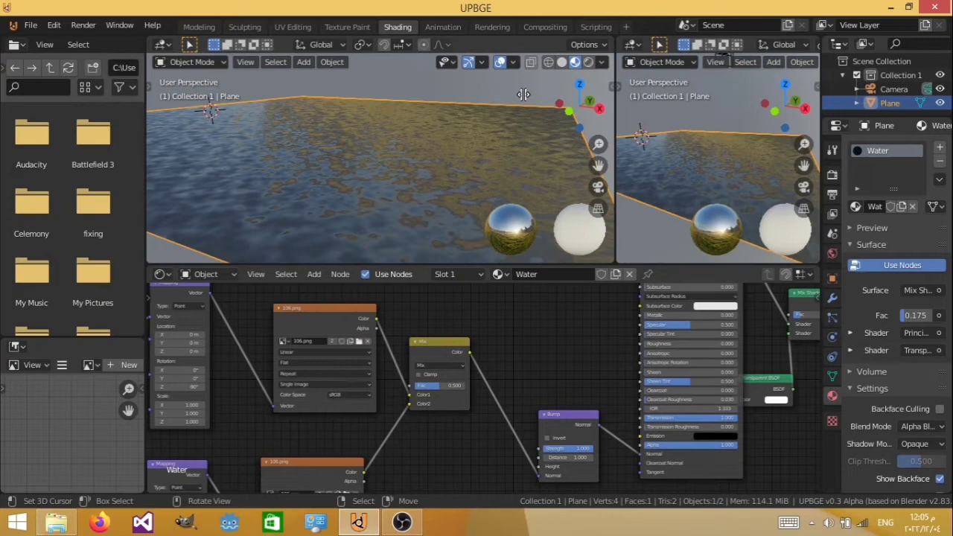
{"action": "left_click", "coordinate": [545, 43]}
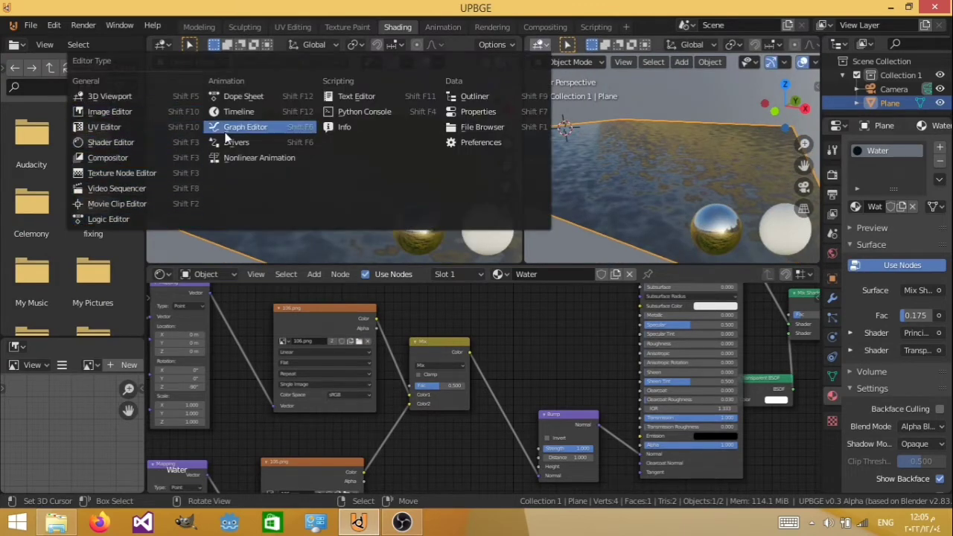
{"action": "left_click", "coordinate": [250, 110]}
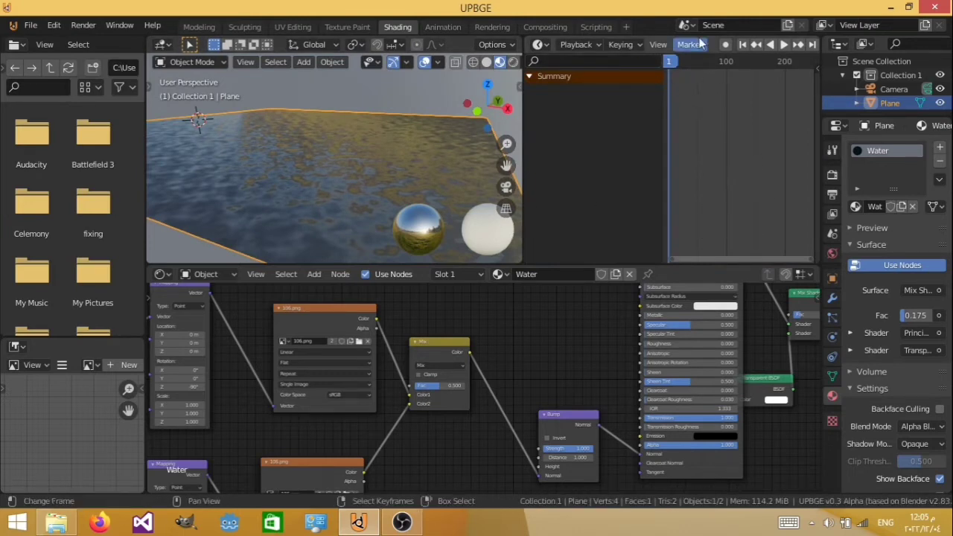
Set the timeline's current frame to 0
{"action": "scroll", "coordinate": [700, 45], "scroll_direction": "down", "scroll_amount": 5}
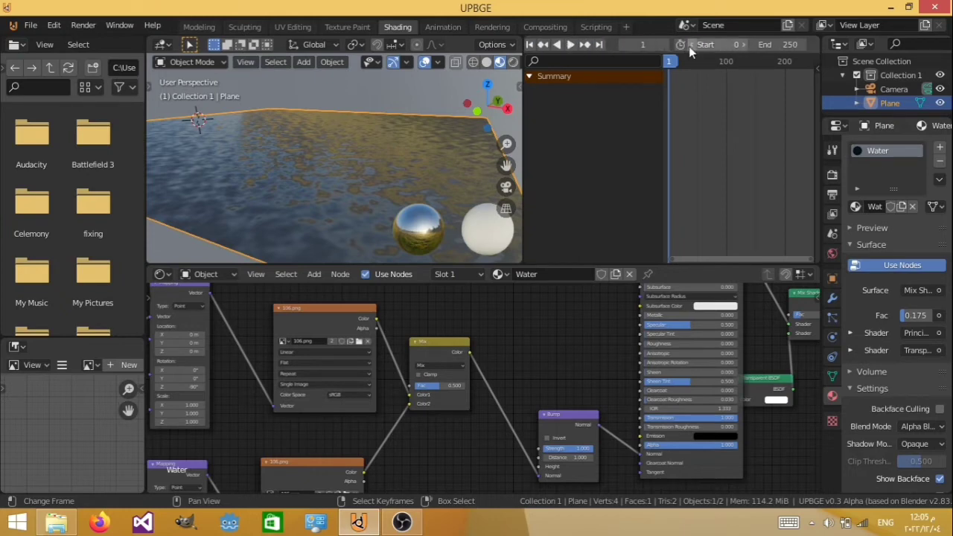
{"action": "left_click", "coordinate": [624, 46]}
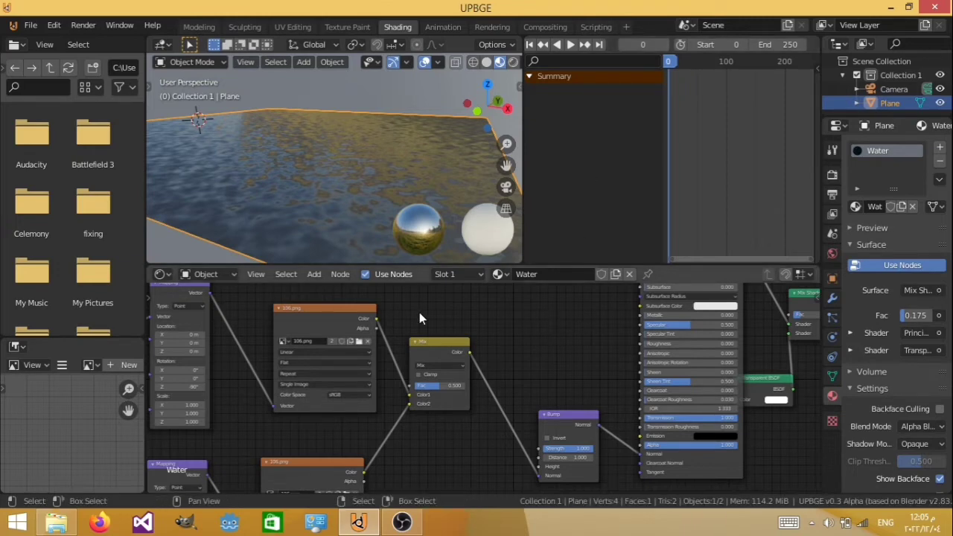
{"action": "middle_click_drag", "start_coordinate": [428, 311], "coordinate": [481, 320]}
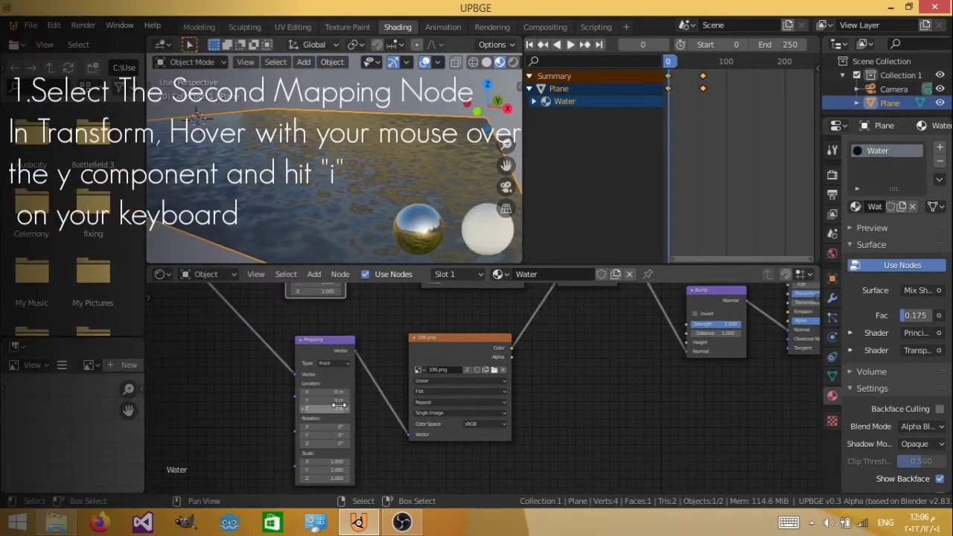
Keyframe a Mapping node's Location at frame 0, then set its Location Y to 1 at frame 60
{"action": "key", "text": "i"}
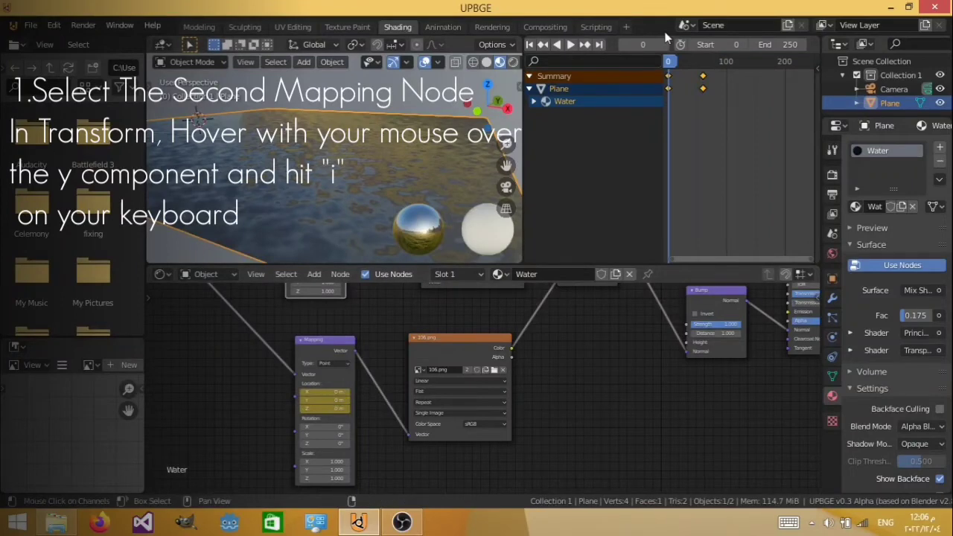
{"action": "left_click", "coordinate": [640, 45]}
{"action": "type", "text": "60"}
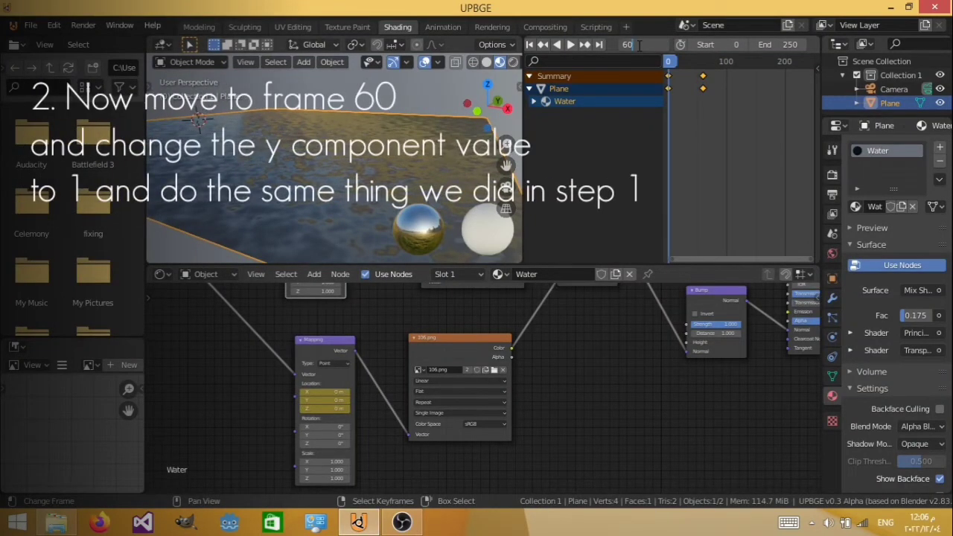
{"action": "key", "text": "Return"}
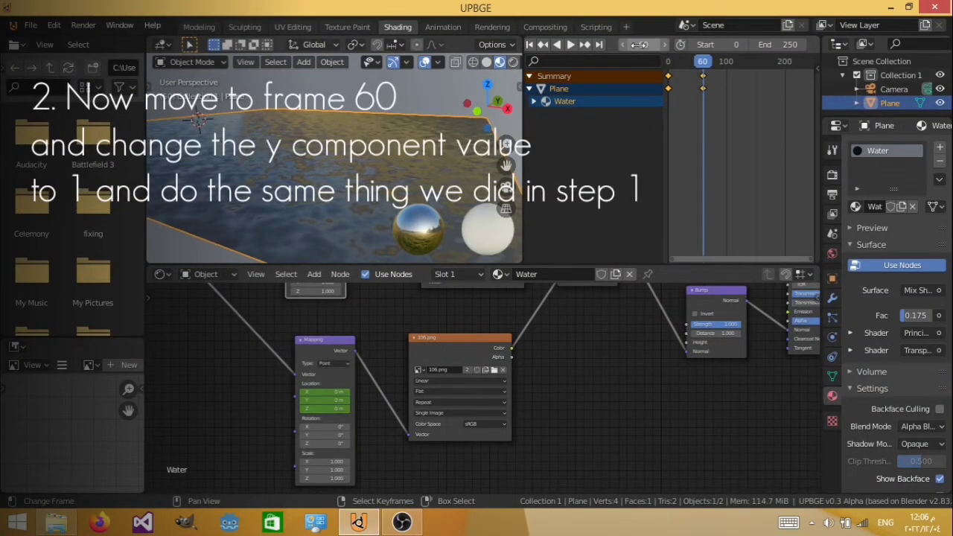
{"action": "double_click", "coordinate": [324, 401]}
{"action": "type", "text": "1"}
{"action": "key", "text": "Return"}
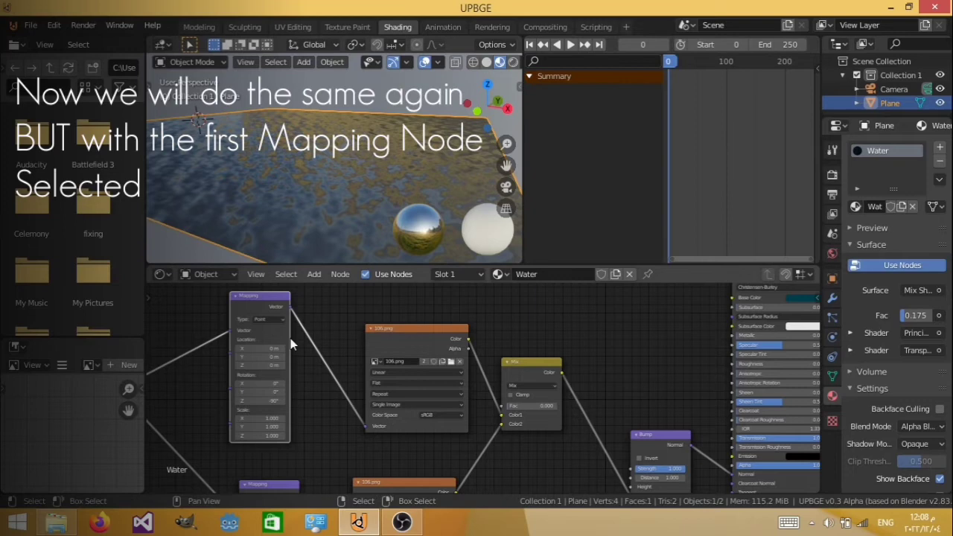
Key the first Mapping node's Location at frame 0 and at frame 60 with Y 1, then play it back
{"action": "key", "text": "i"}
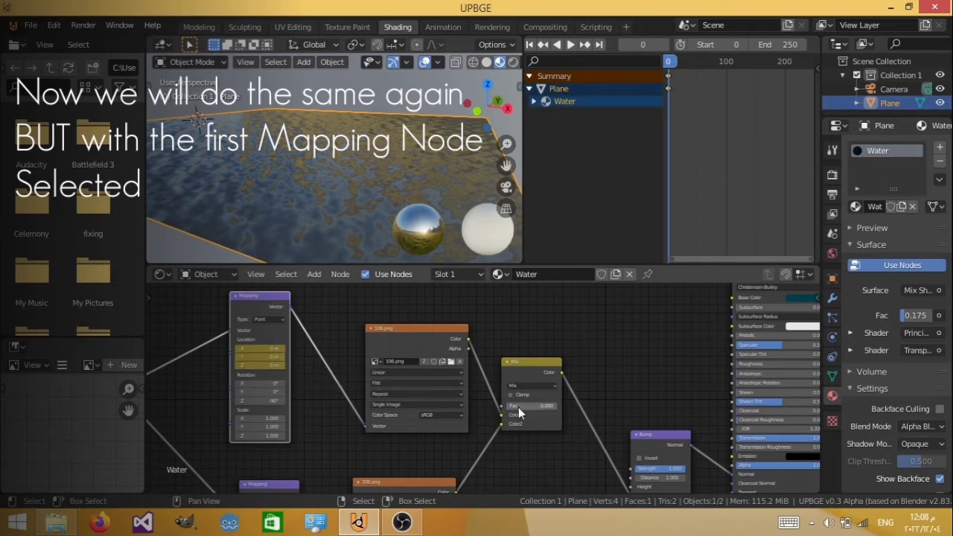
{"action": "key", "text": "Return"}
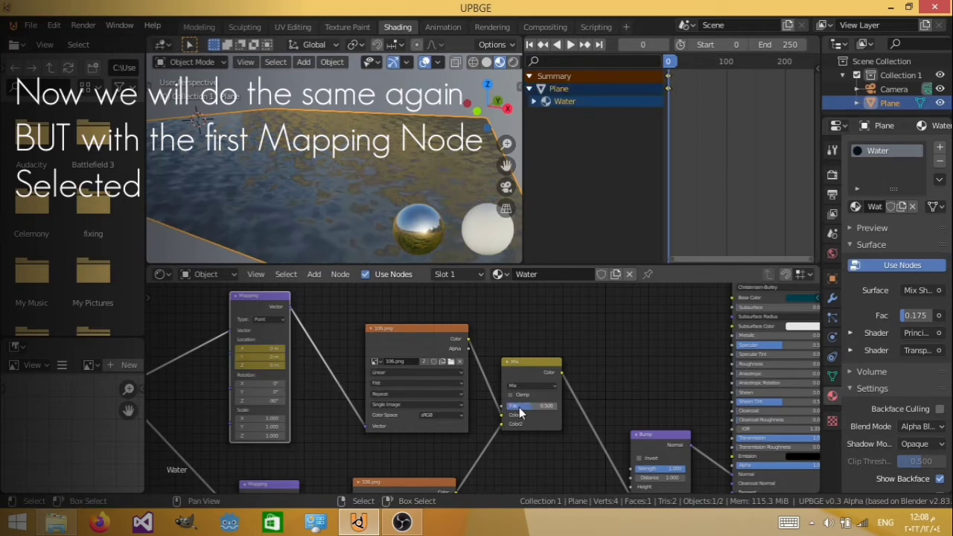
{"action": "left_click", "coordinate": [639, 44]}
{"action": "type", "text": "60"}
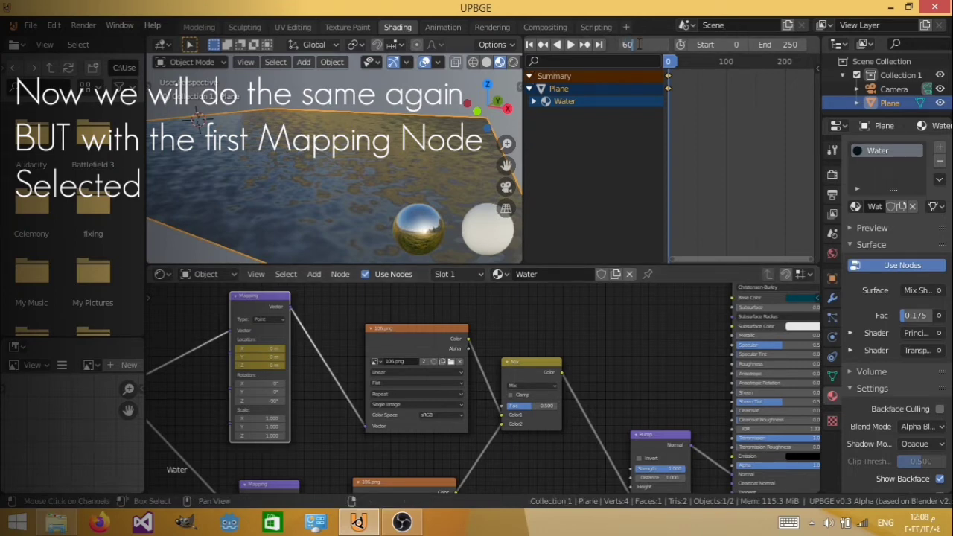
{"action": "key", "text": "Return"}
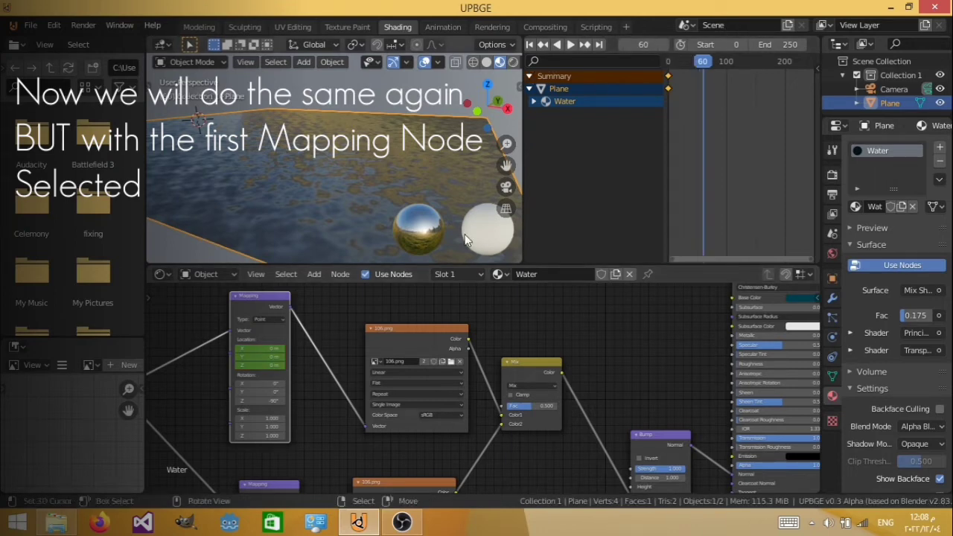
{"action": "left_click", "coordinate": [272, 357]}
{"action": "key", "text": "Return"}
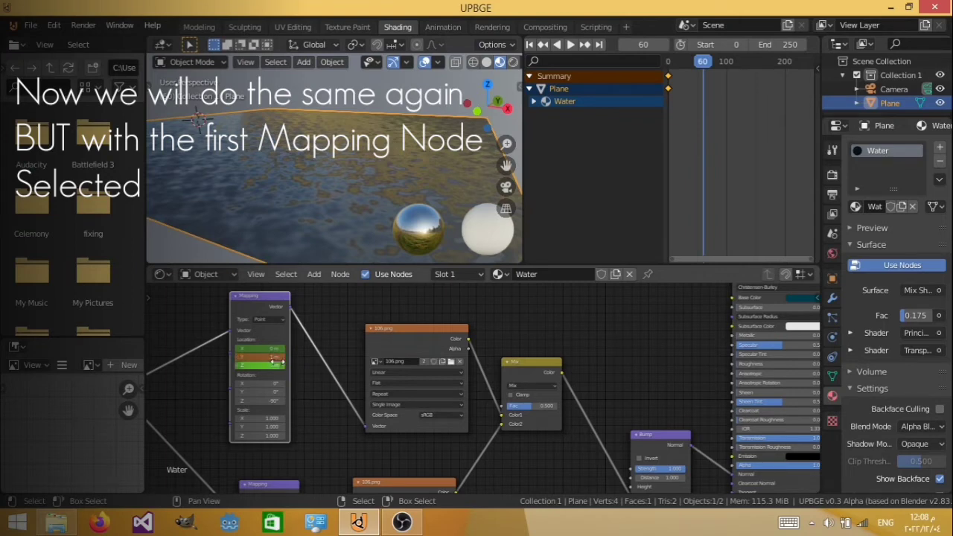
{"action": "key", "text": "i"}
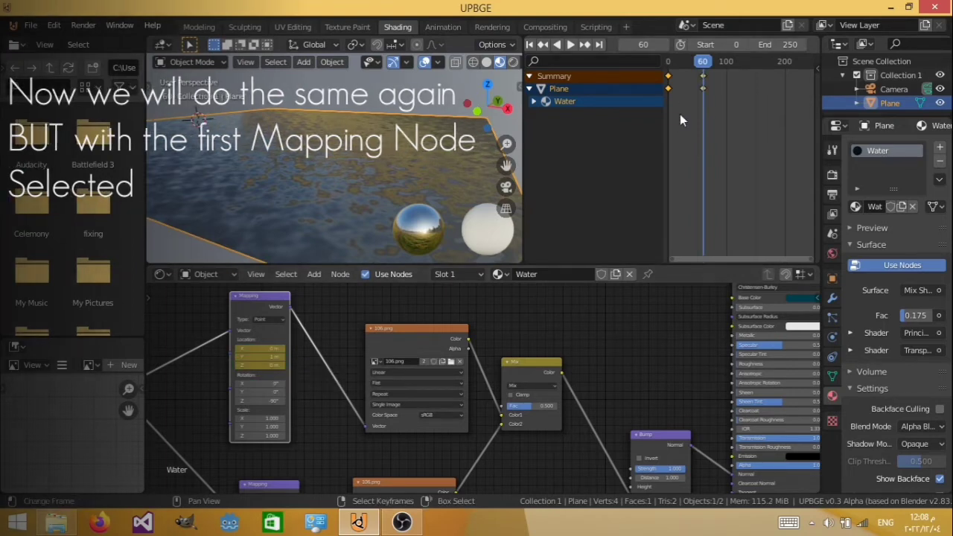
{"action": "key", "text": "shift+Left"}
{"action": "key", "text": "space"}
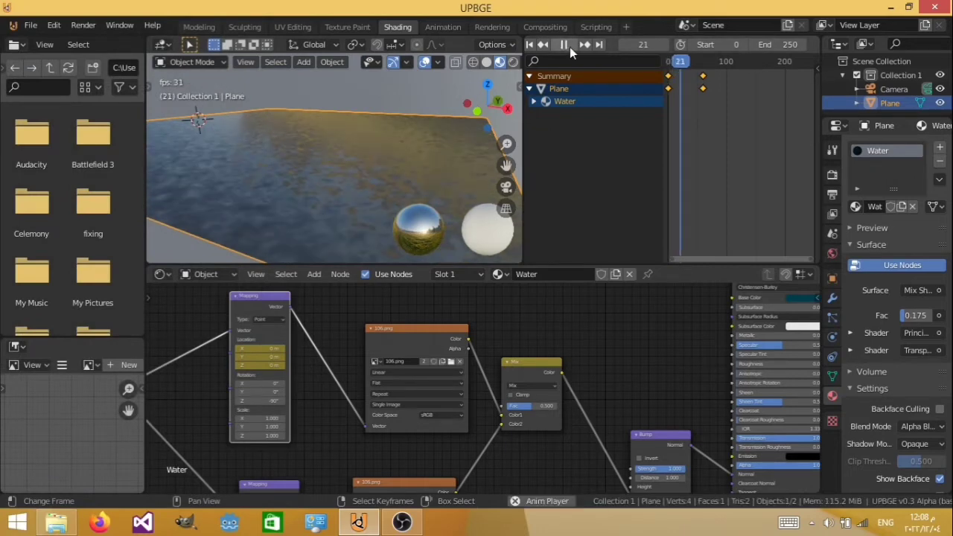
Stop playback, return to frame 0, and start moving the frame-60 keyframe later
{"action": "left_click", "coordinate": [565, 45]}
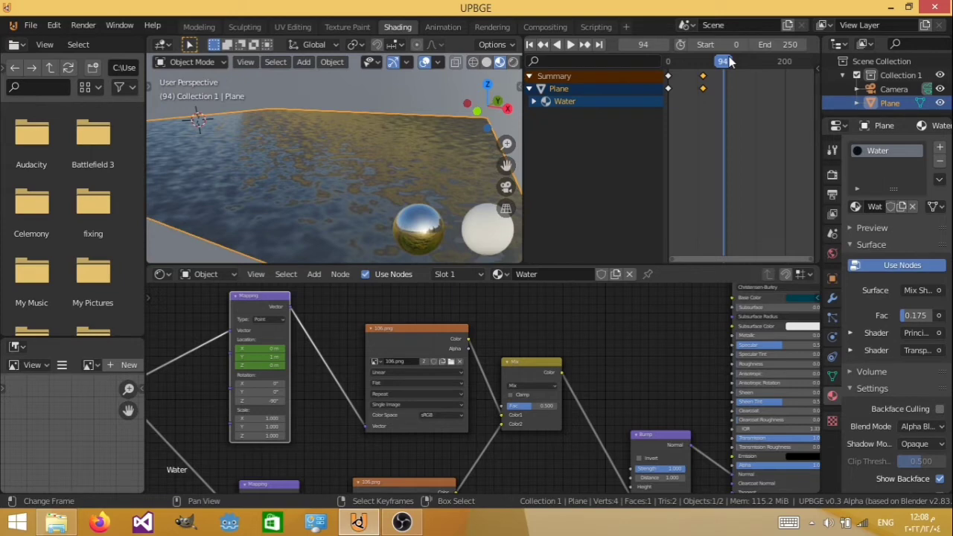
{"action": "key", "text": "shift+Left"}
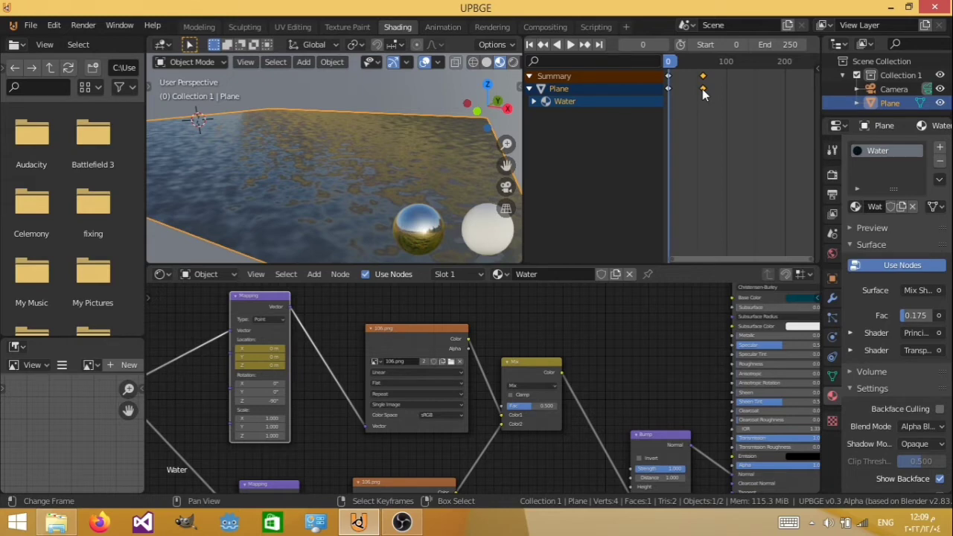
{"action": "key", "text": "g"}
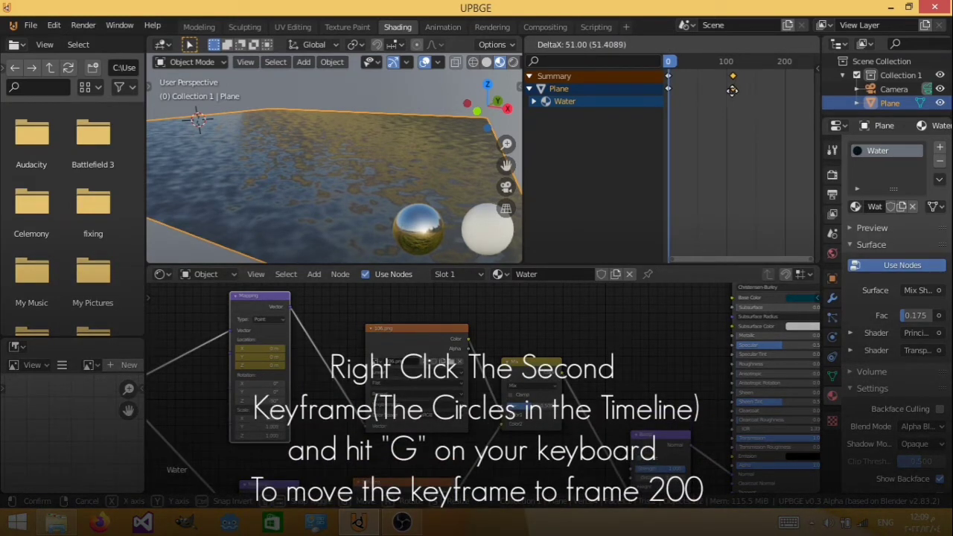
Move the frame-60 keyframe to about frame 200, redoing the move after an undo
{"action": "left_click", "coordinate": [741, 96]}
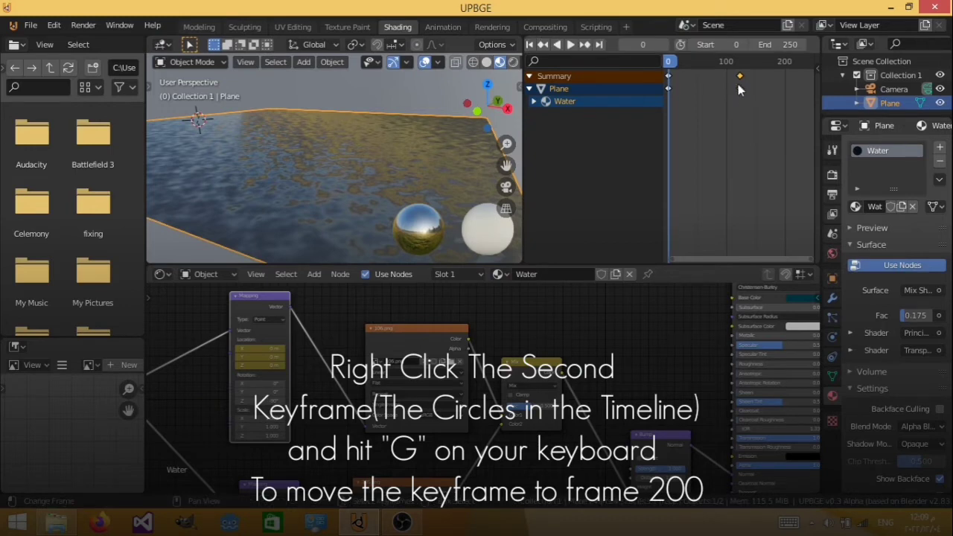
{"action": "key", "text": "g"}
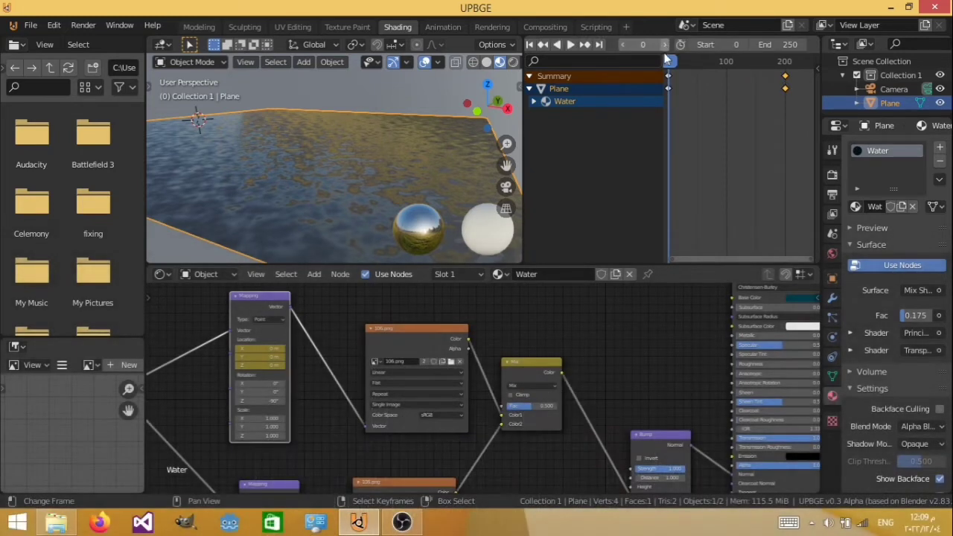
{"action": "left_click", "coordinate": [783, 84]}
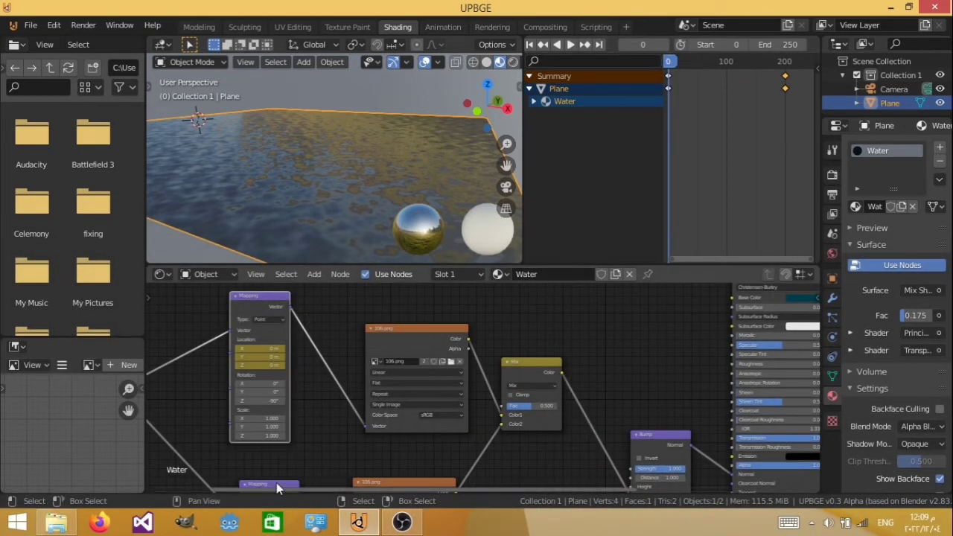
{"action": "key", "text": "ctrl+z"}
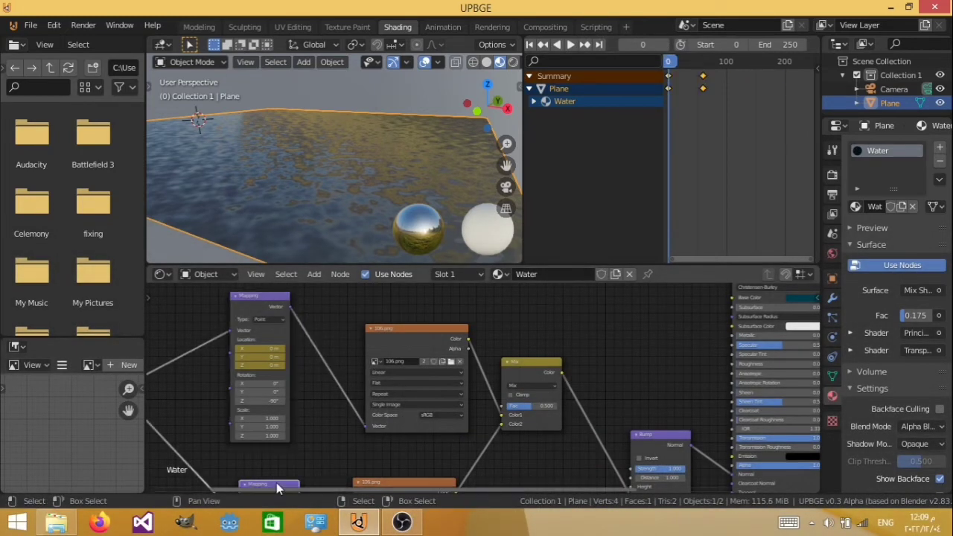
{"action": "left_click", "coordinate": [702, 88]}
{"action": "key", "text": "g"}
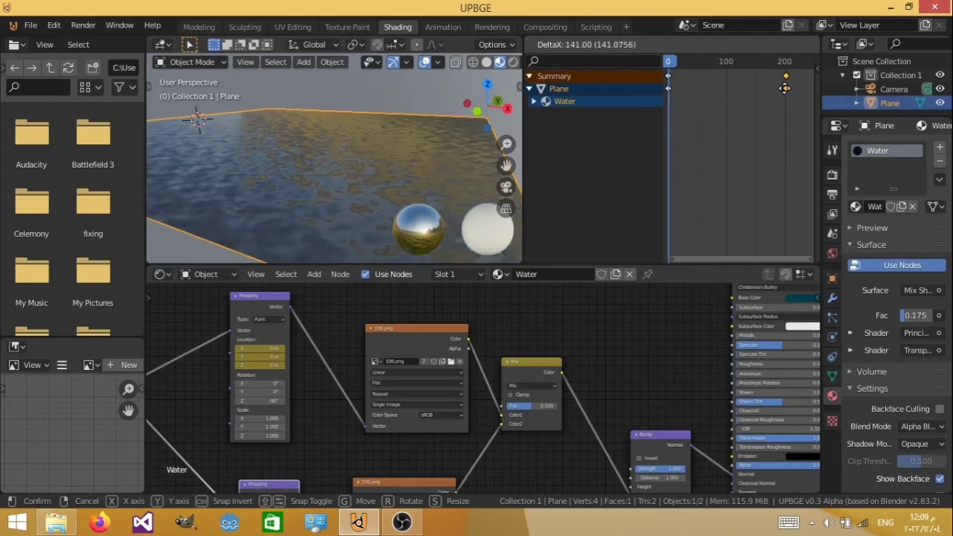
{"action": "left_click", "coordinate": [785, 88]}
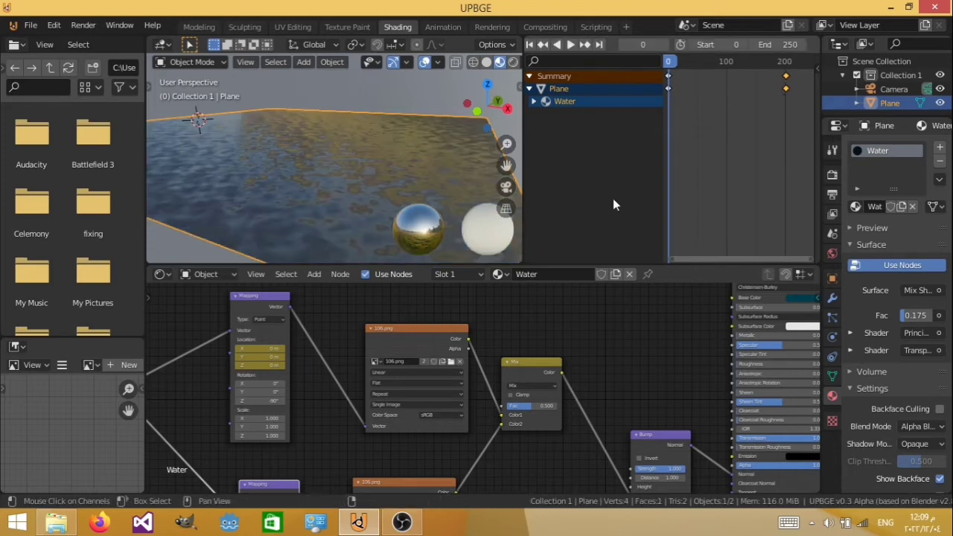
Play the slowed water animation and stop it around frame 219
{"action": "left_click", "coordinate": [575, 45]}
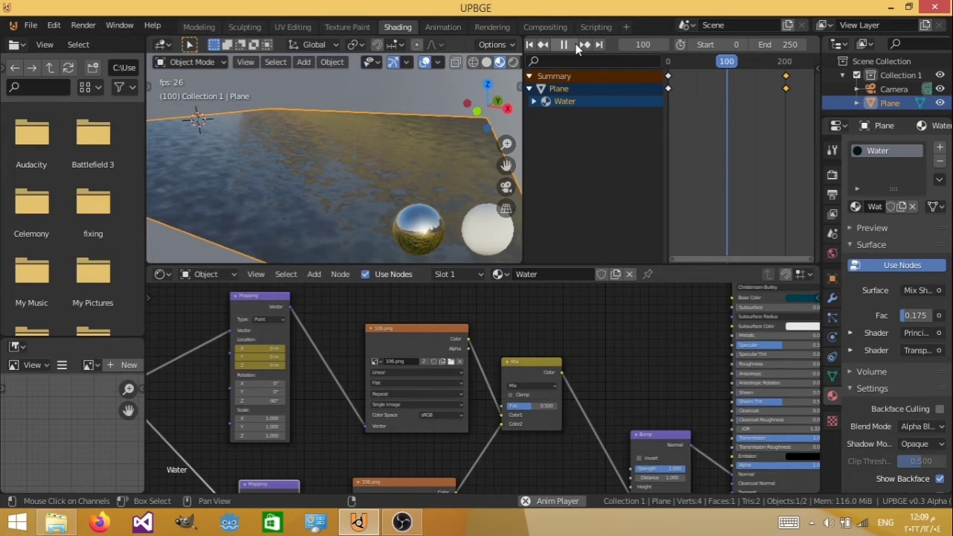
{"action": "left_click", "coordinate": [576, 43]}
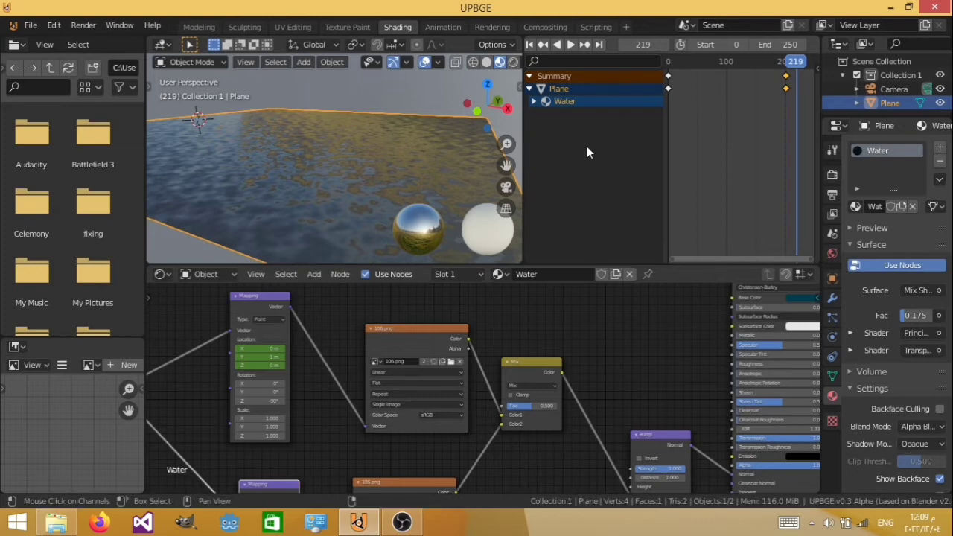
Switch the timeline area to a Dope Sheet showing the water's keyframes
{"action": "scroll", "coordinate": [609, 46], "scroll_direction": "left", "scroll_amount": 5}
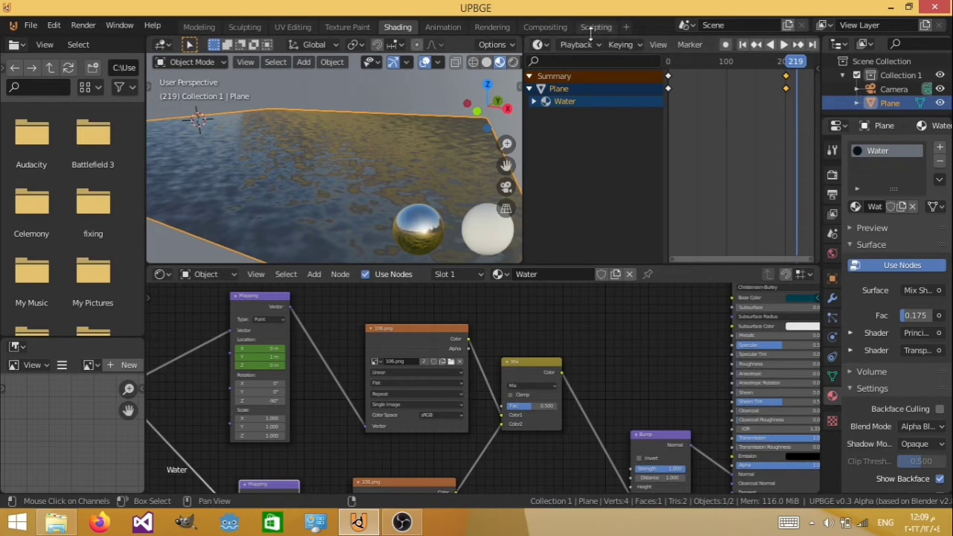
{"action": "left_click", "coordinate": [539, 45]}
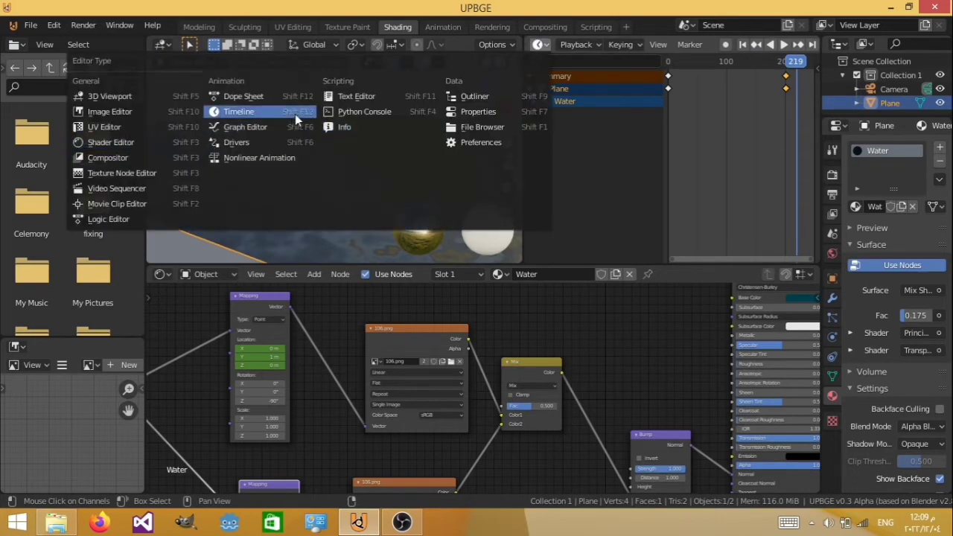
{"action": "left_click", "coordinate": [270, 95]}
{"action": "left_click", "coordinate": [788, 79]}
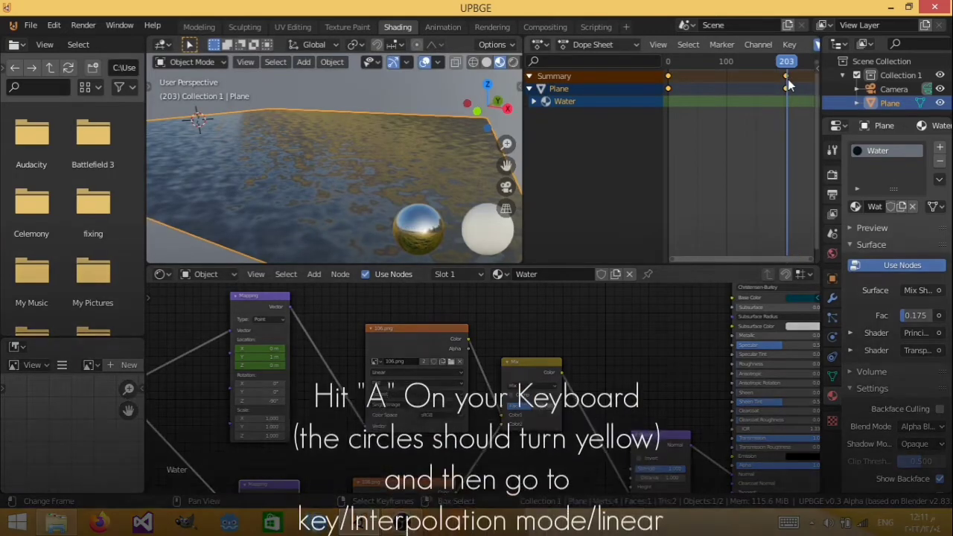
Set all keyframes to Linear interpolation and return to frame 0
{"action": "key", "text": "a"}
{"action": "left_click", "coordinate": [790, 44]}
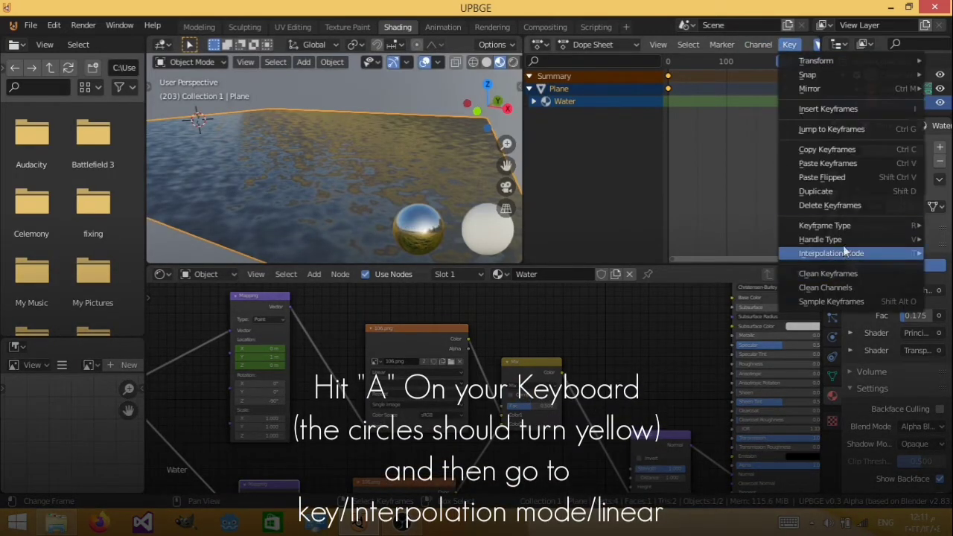
{"action": "mouse_move", "coordinate": [819, 253]}
{"action": "left_click", "coordinate": [543, 285]}
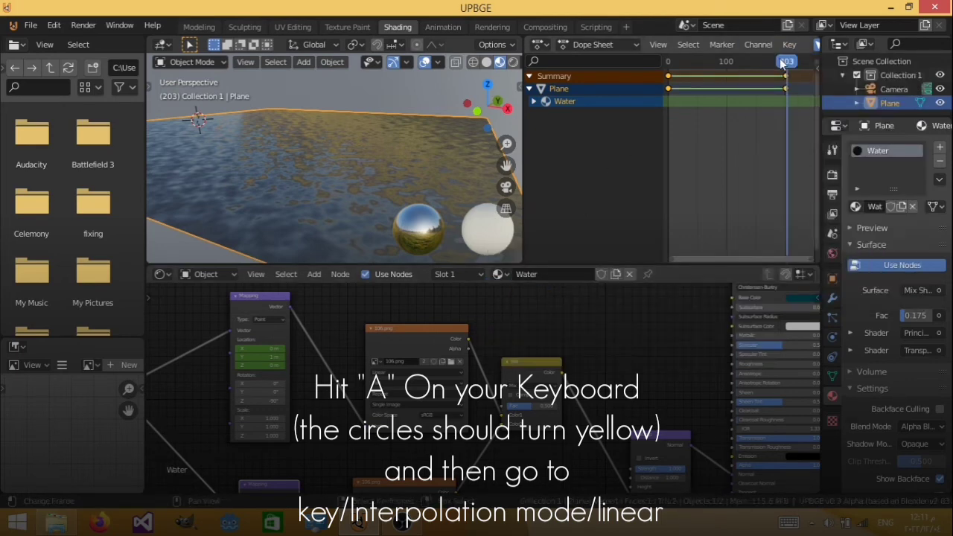
{"action": "key", "text": "shift+Left"}
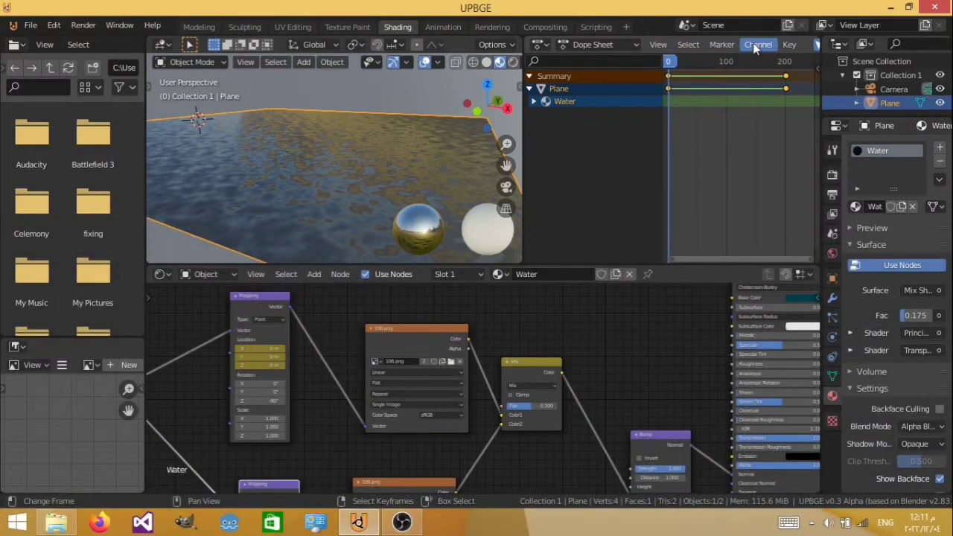
{"action": "left_click", "coordinate": [790, 45]}
{"action": "mouse_move", "coordinate": [857, 242]}
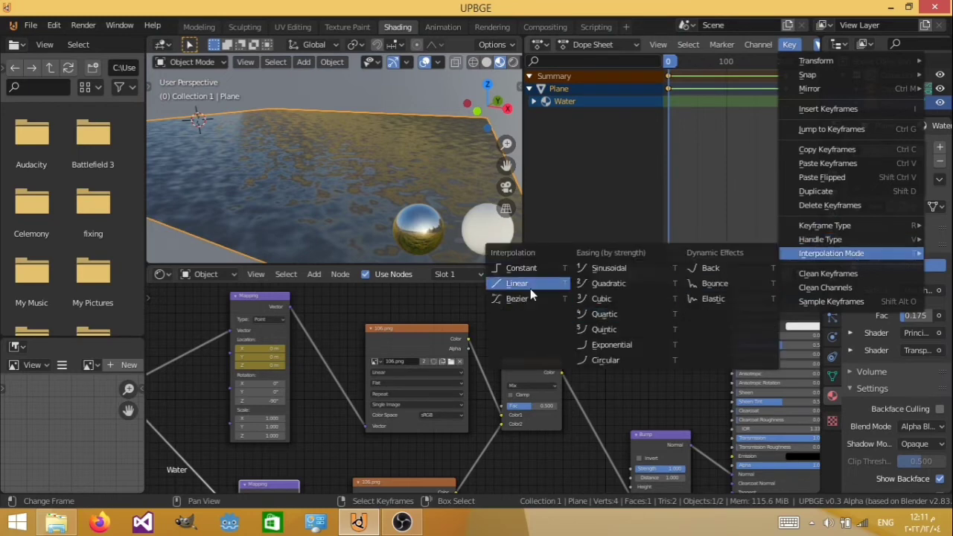
{"action": "left_click", "coordinate": [531, 292]}
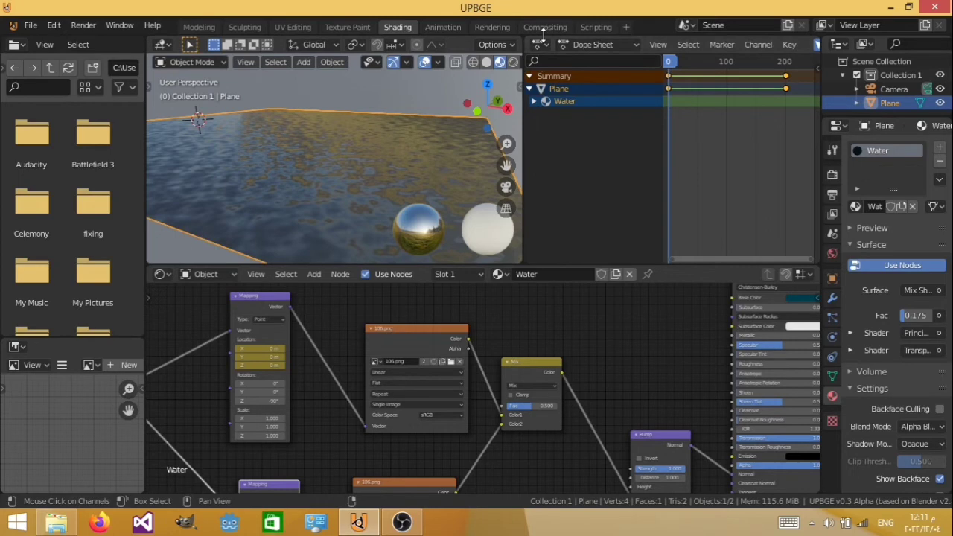
Switch back to the Timeline, preview the water animation, then select the Mapping node
{"action": "left_click", "coordinate": [540, 45]}
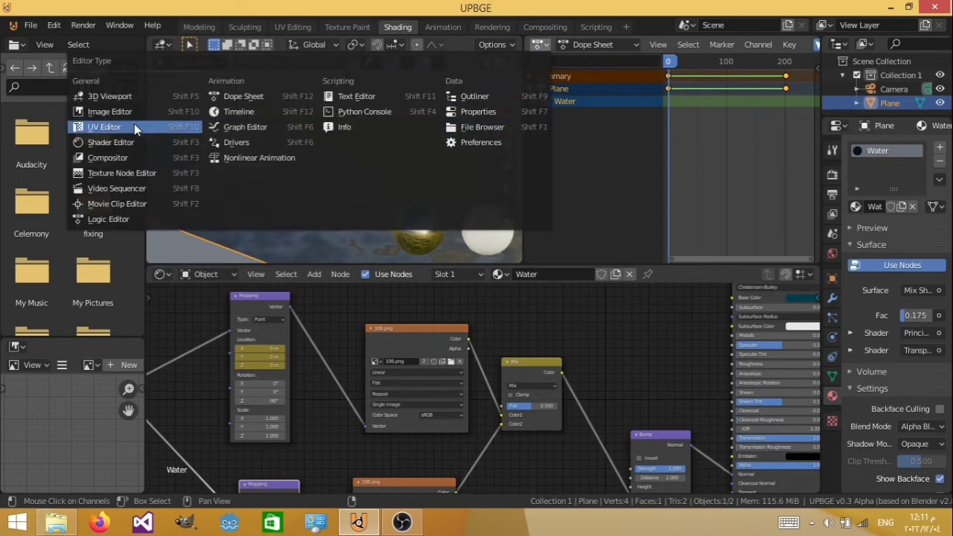
{"action": "left_click", "coordinate": [238, 111]}
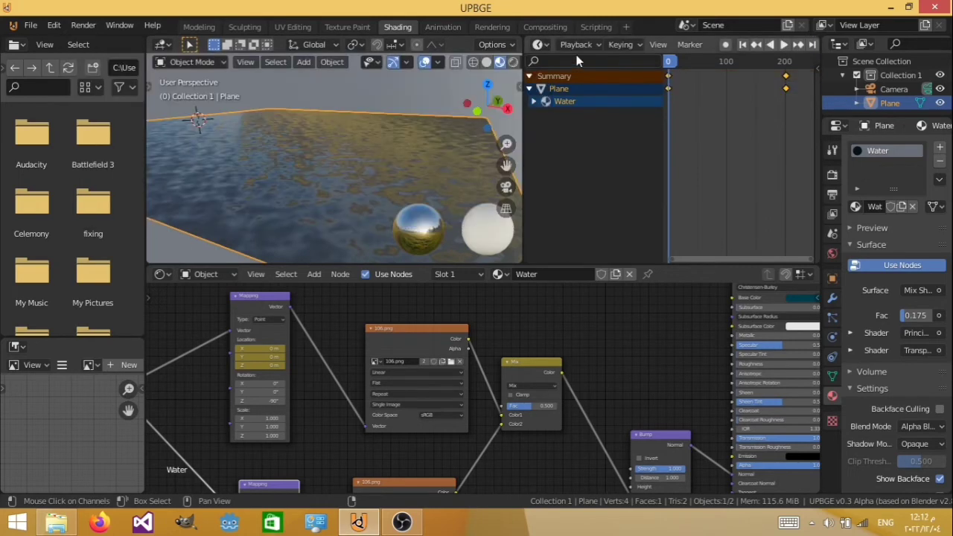
{"action": "left_click", "coordinate": [784, 44]}
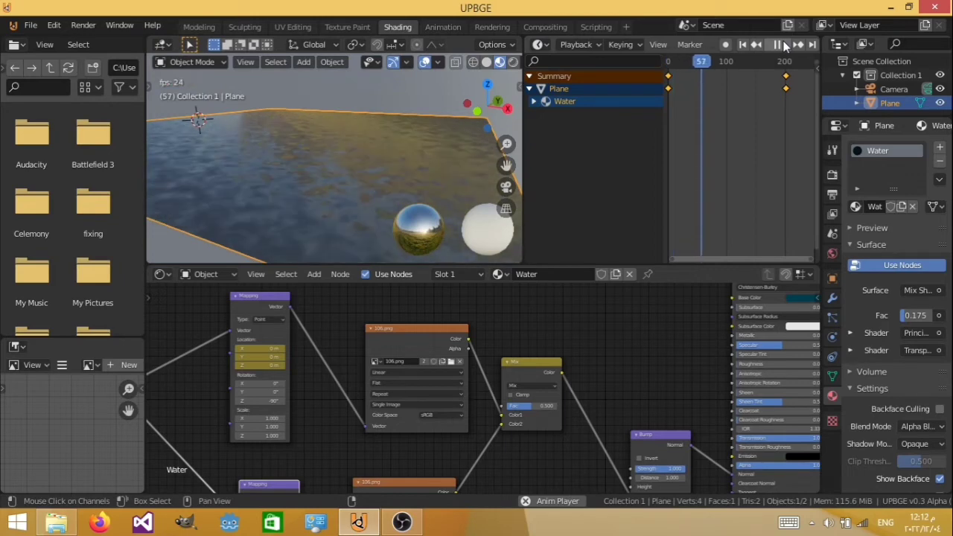
{"action": "left_click", "coordinate": [782, 47]}
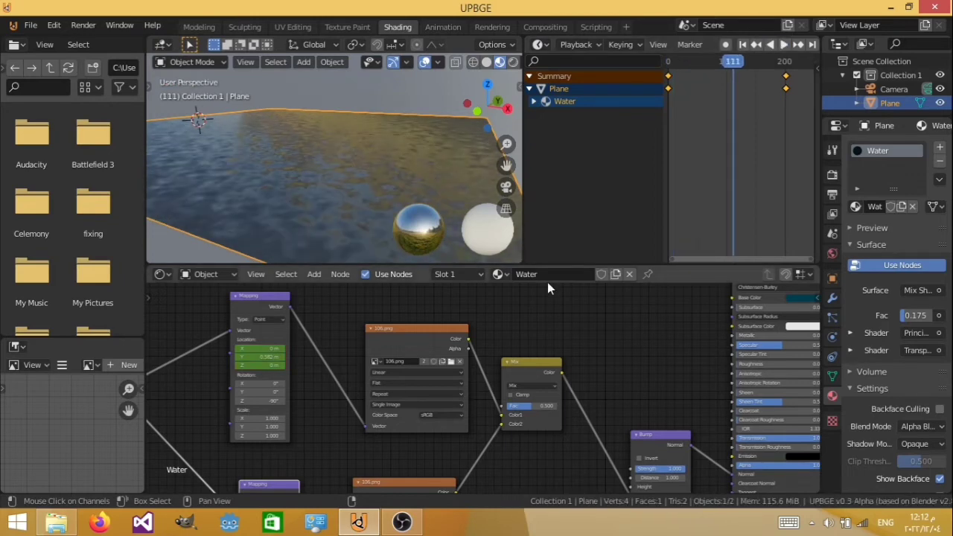
{"action": "left_click", "coordinate": [253, 301]}
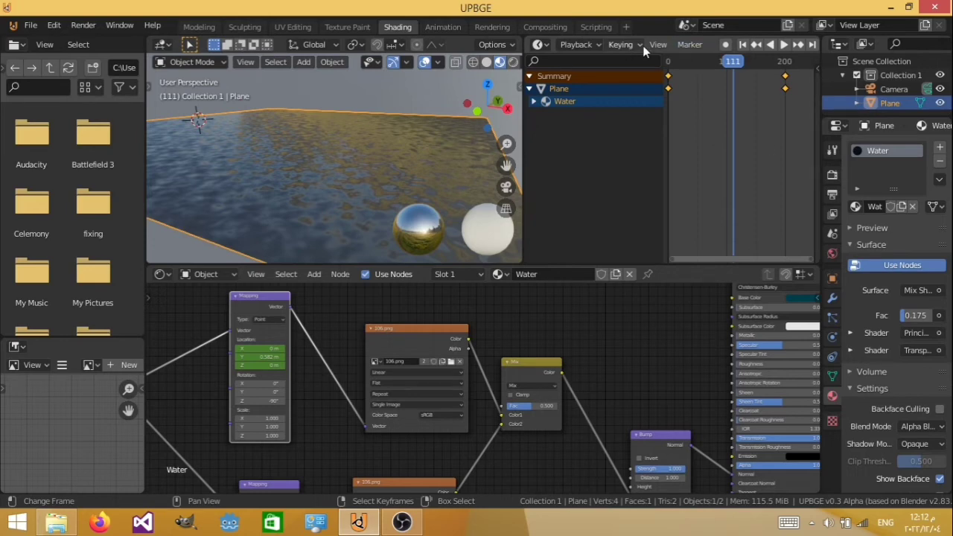
Return to the Dope Sheet and set all keyframes to Linear interpolation
{"action": "left_click", "coordinate": [543, 46]}
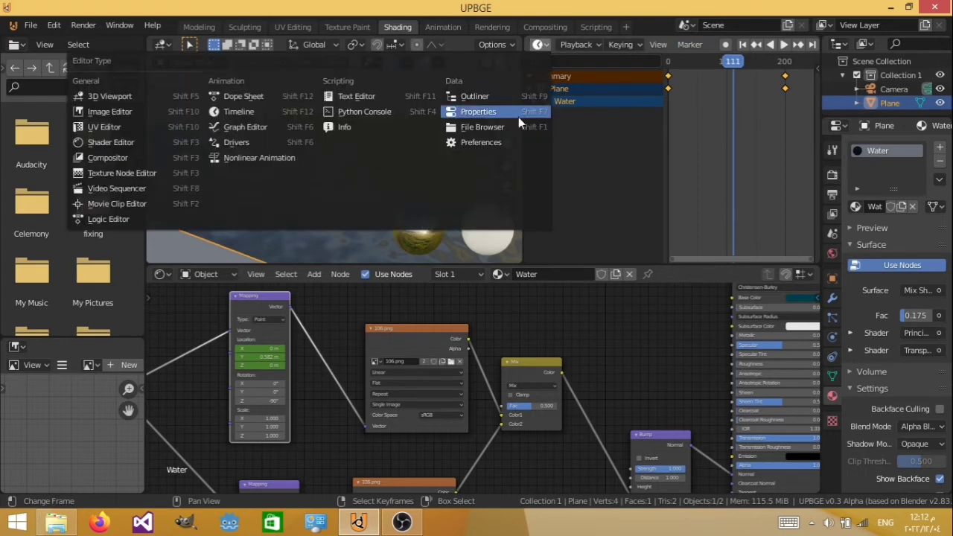
{"action": "left_click", "coordinate": [268, 102]}
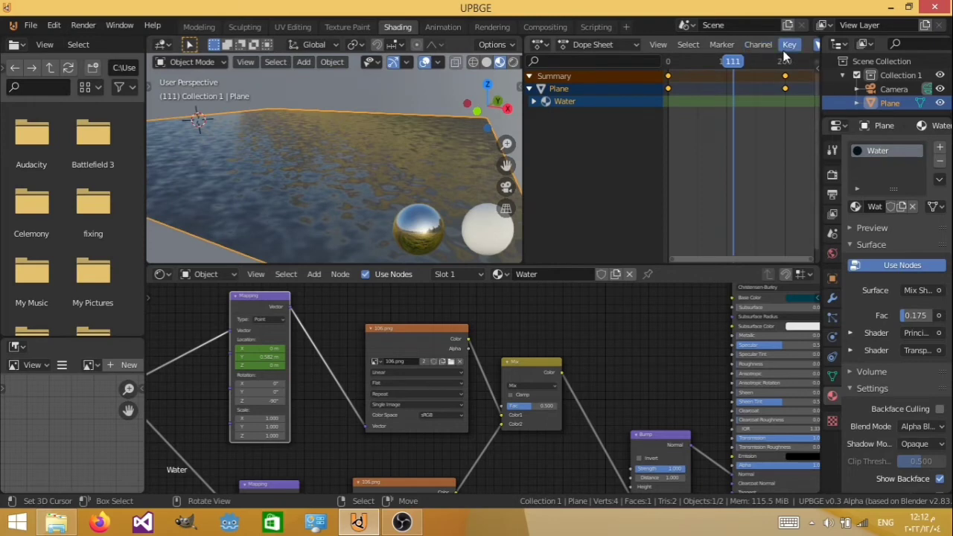
{"action": "key", "text": "a"}
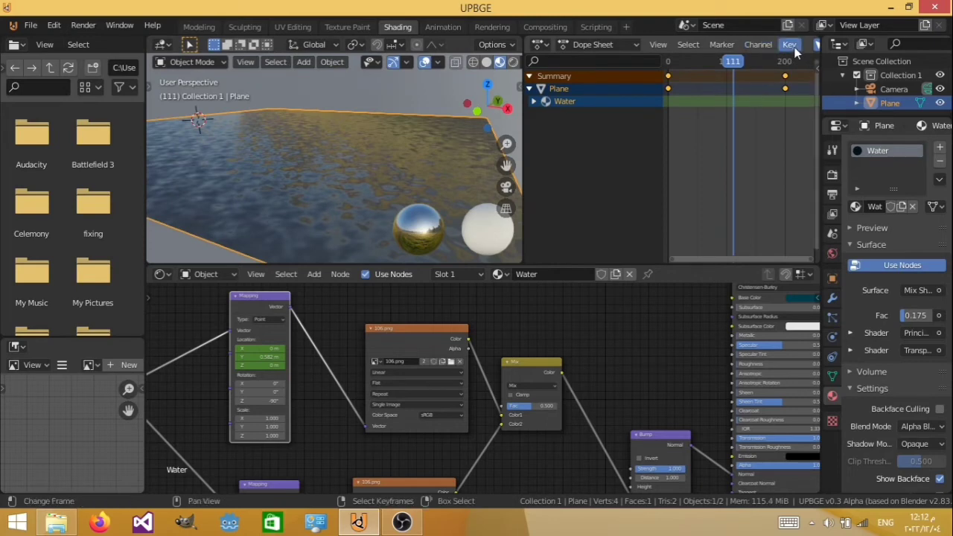
{"action": "left_click", "coordinate": [790, 44]}
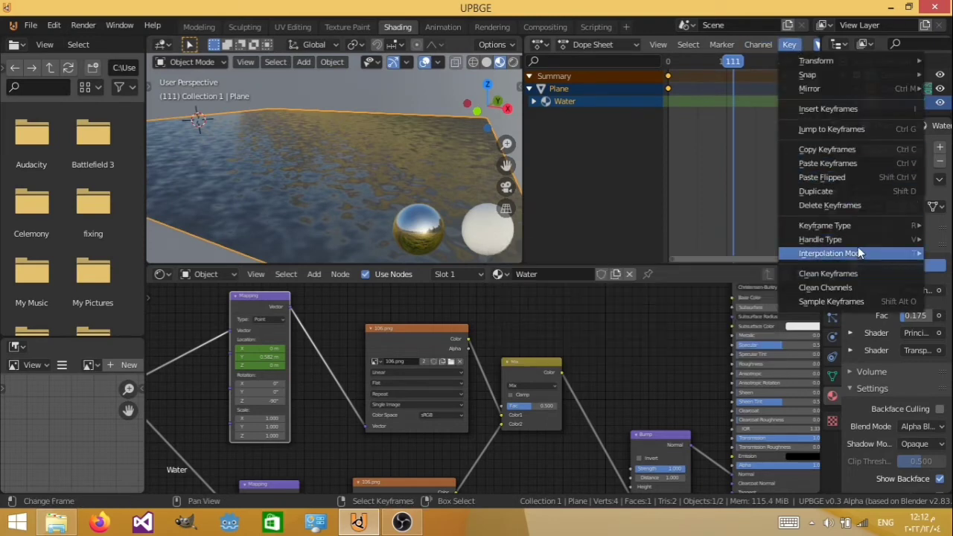
{"action": "mouse_move", "coordinate": [856, 253]}
{"action": "left_click", "coordinate": [536, 284]}
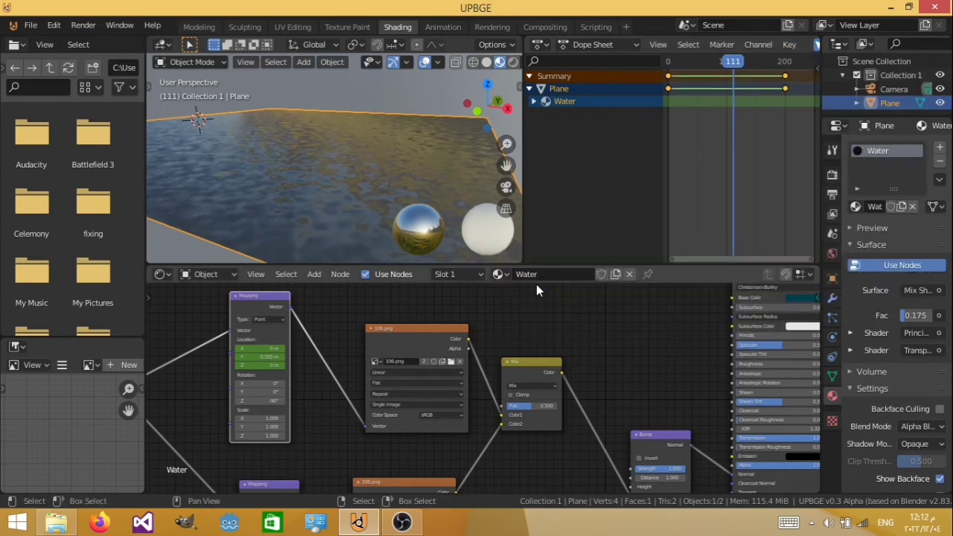
{"action": "key", "text": "Escape"}
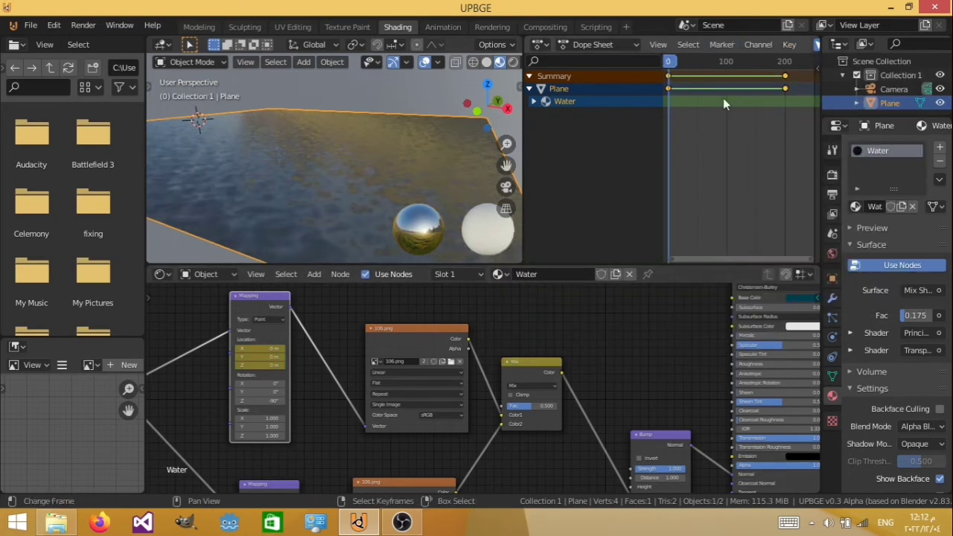
Change the dope sheet back to a Timeline, preview the water animation, and inspect frame 126
{"action": "left_click", "coordinate": [537, 45]}
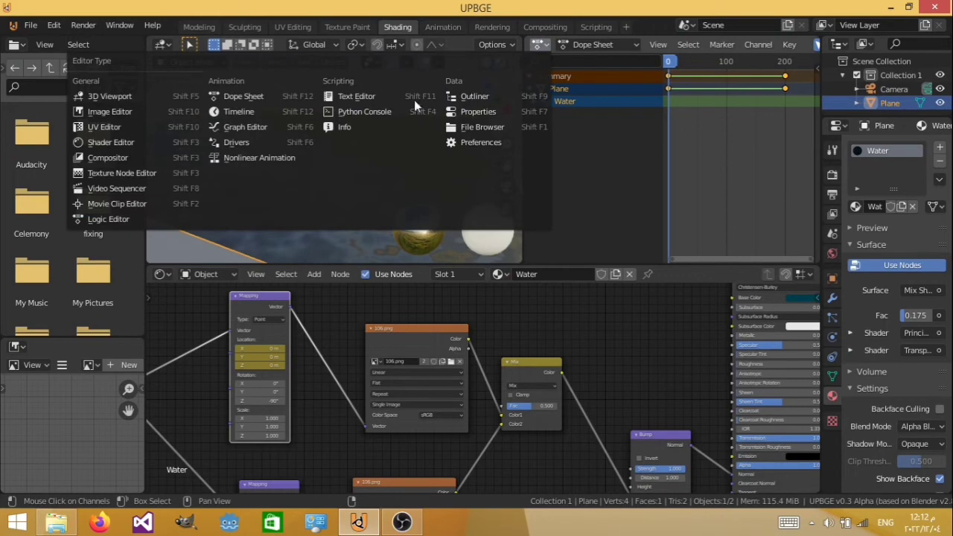
{"action": "left_click", "coordinate": [312, 115]}
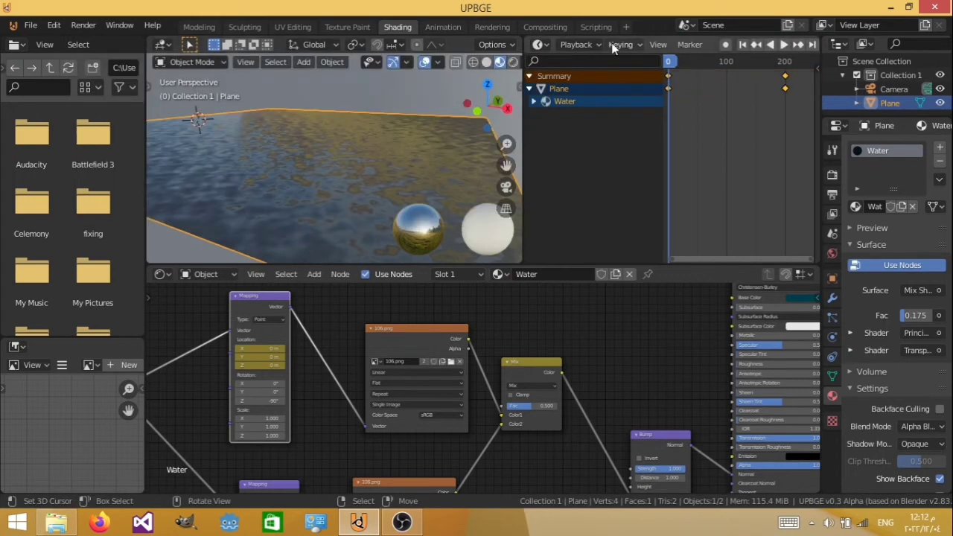
{"action": "left_click", "coordinate": [782, 45]}
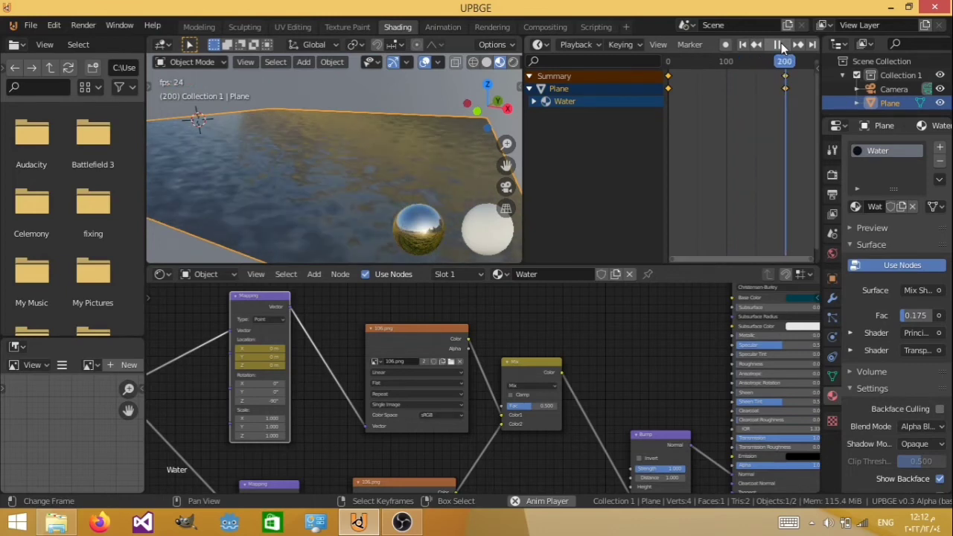
{"action": "left_click", "coordinate": [779, 44]}
{"action": "left_click", "coordinate": [742, 67]}
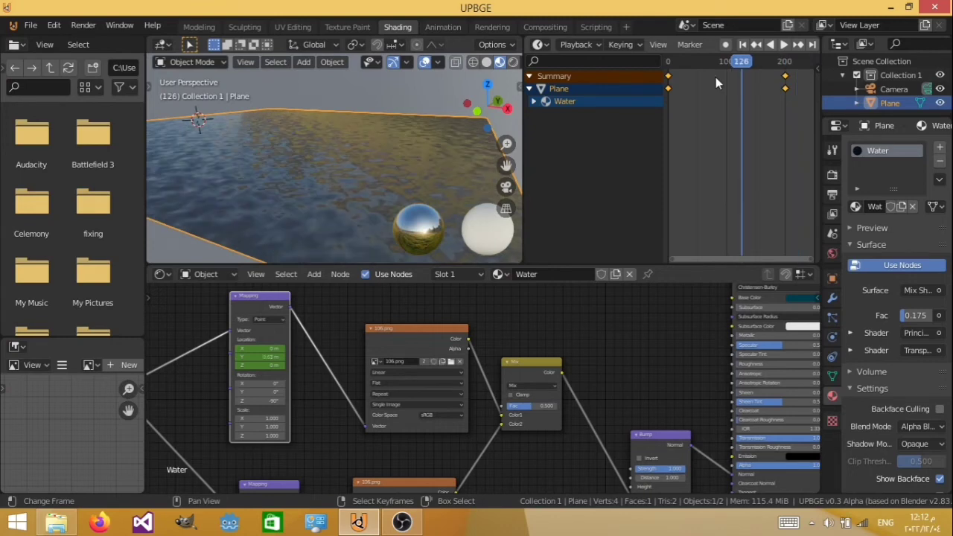
{"action": "scroll", "coordinate": [751, 50], "scroll_direction": "down", "scroll_amount": 5}
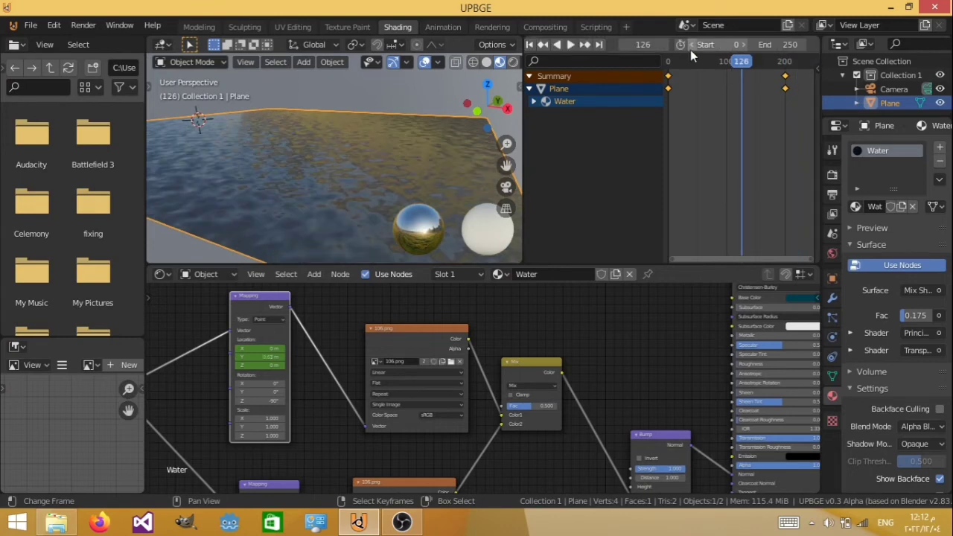
Set the scene's end frame to 200 and replay the animation from the first frame
{"action": "left_click", "coordinate": [768, 45]}
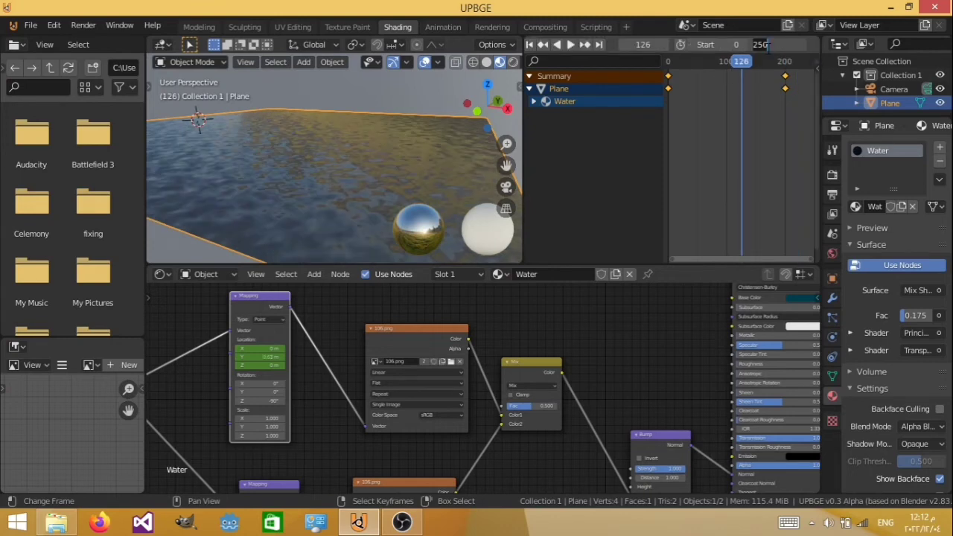
{"action": "type", "text": "200"}
{"action": "key", "text": "Return"}
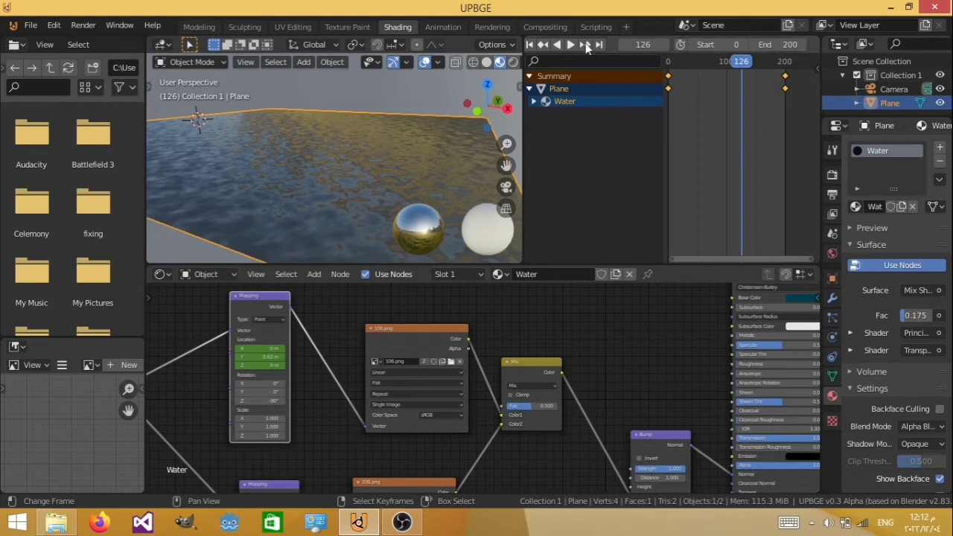
{"action": "left_click", "coordinate": [531, 45]}
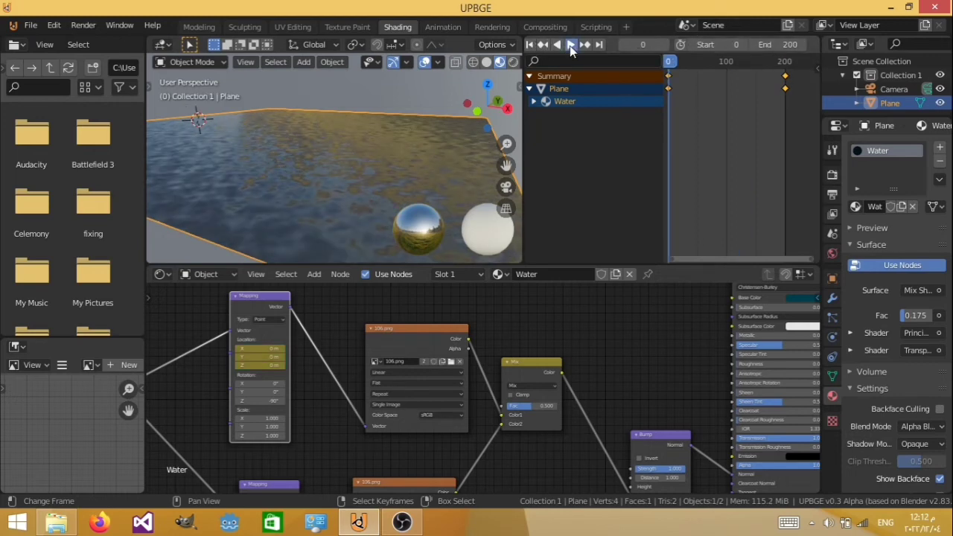
{"action": "left_click", "coordinate": [570, 45]}
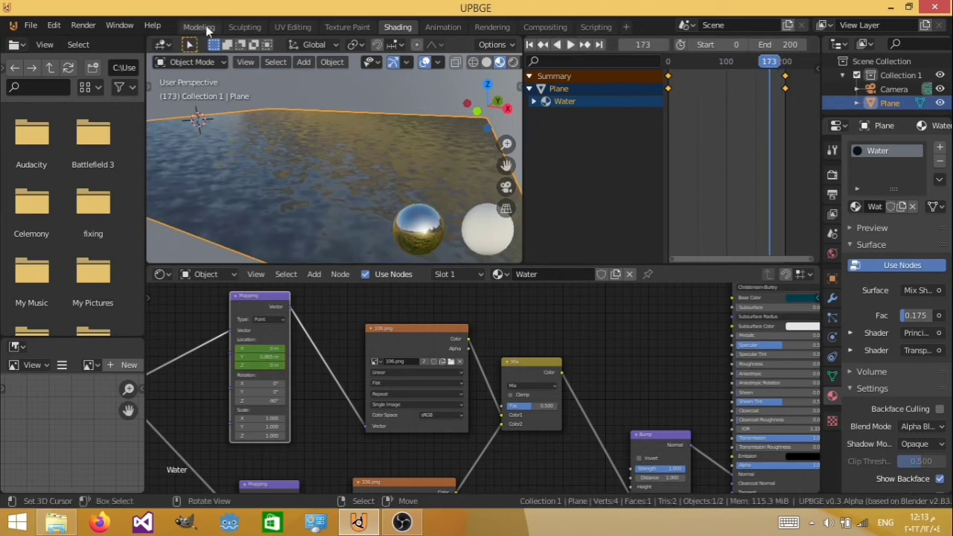
In the Modeling workspace, split off a lower area and make it the Logic Brick editor
{"action": "left_click", "coordinate": [199, 26]}
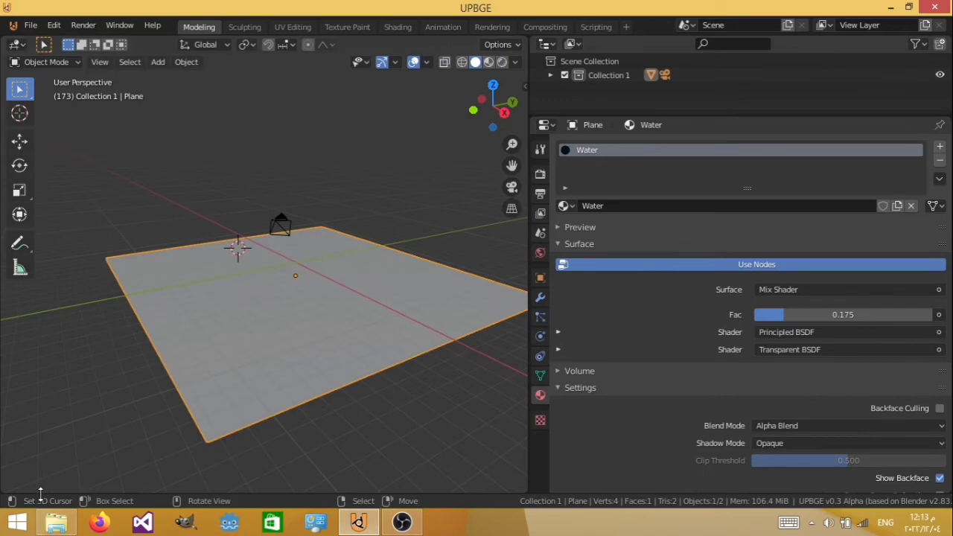
{"action": "left_click_drag", "start_coordinate": [3, 492], "coordinate": [18, 306]}
{"action": "left_click", "coordinate": [17, 312]}
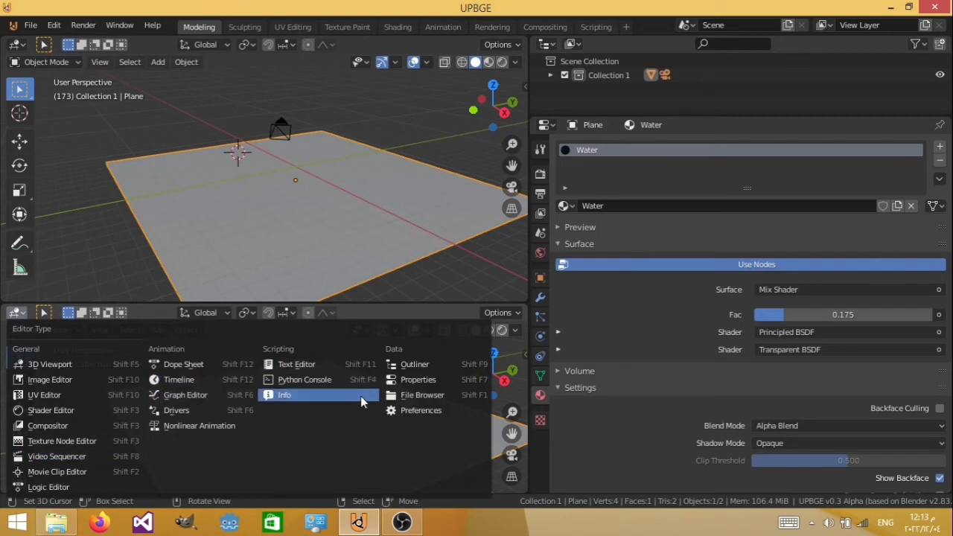
{"action": "left_click", "coordinate": [71, 486]}
{"action": "middle_click_drag", "start_coordinate": [147, 405], "coordinate": [215, 400]}
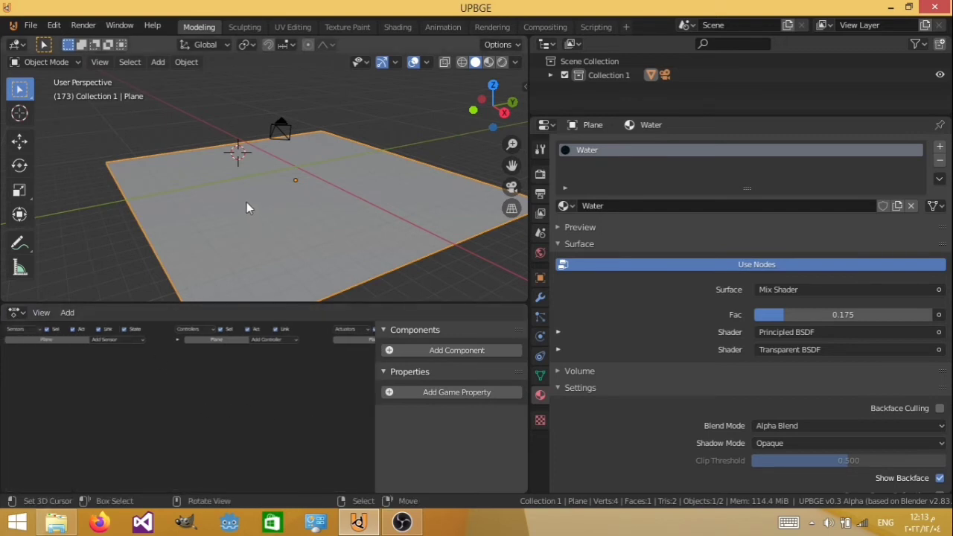
Switch the viewport to Material Preview and test-run the game with P, then stop it
{"action": "left_click", "coordinate": [489, 61]}
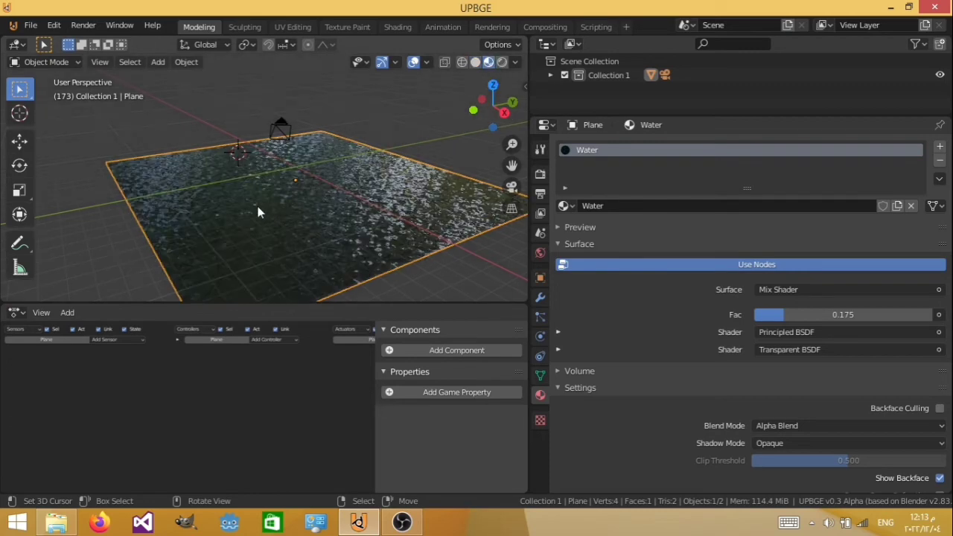
{"action": "key", "text": "p"}
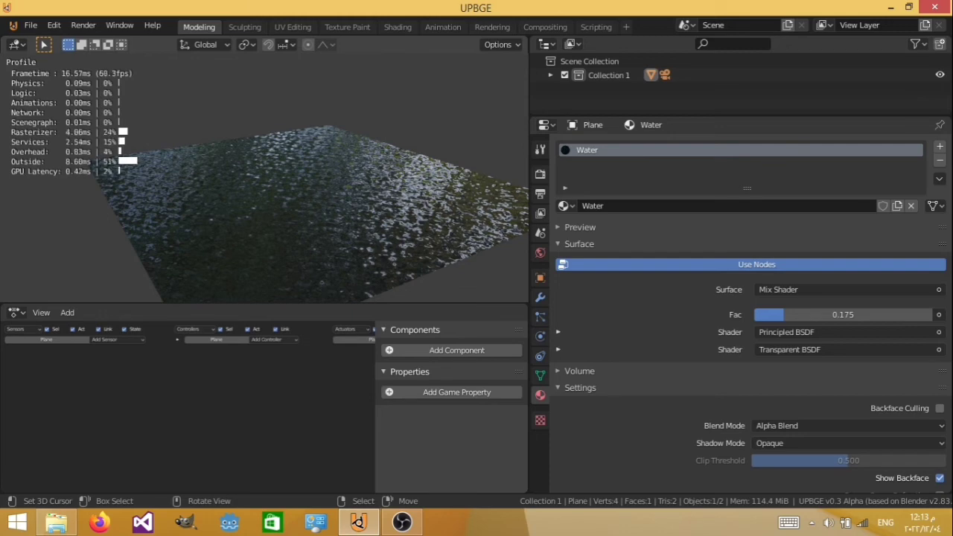
{"action": "key", "text": "Escape"}
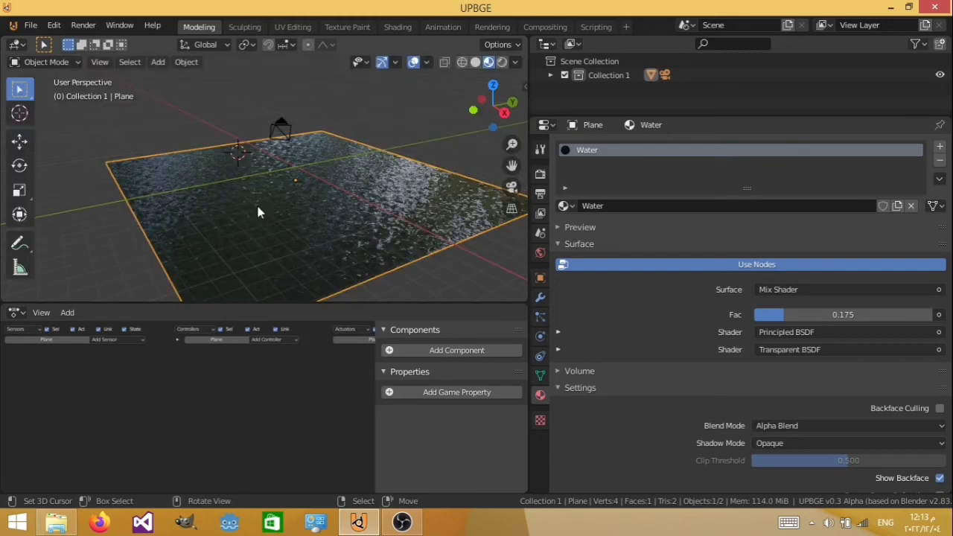
Add an Always sensor and an Action actuator using Shader NodetreeAction, and link them
{"action": "left_click", "coordinate": [112, 339]}
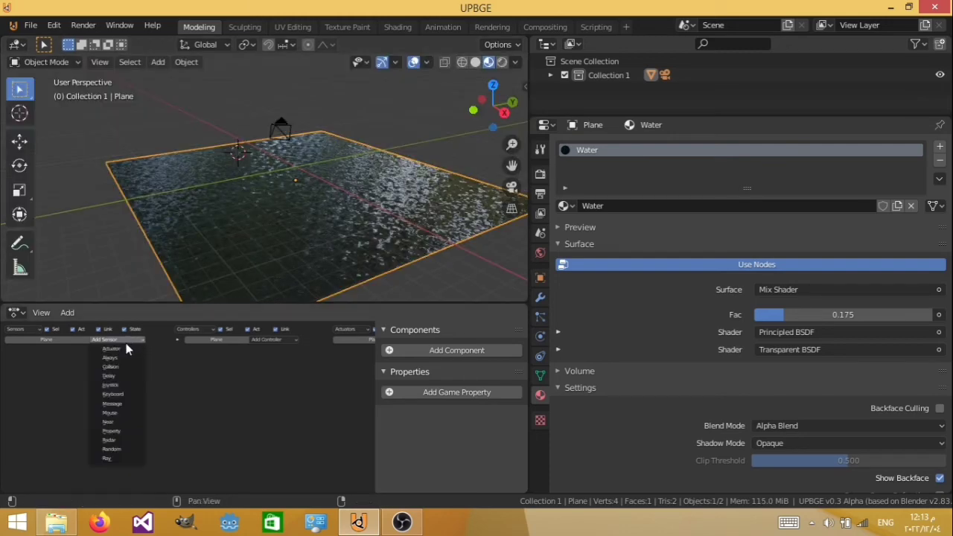
{"action": "left_click", "coordinate": [123, 358]}
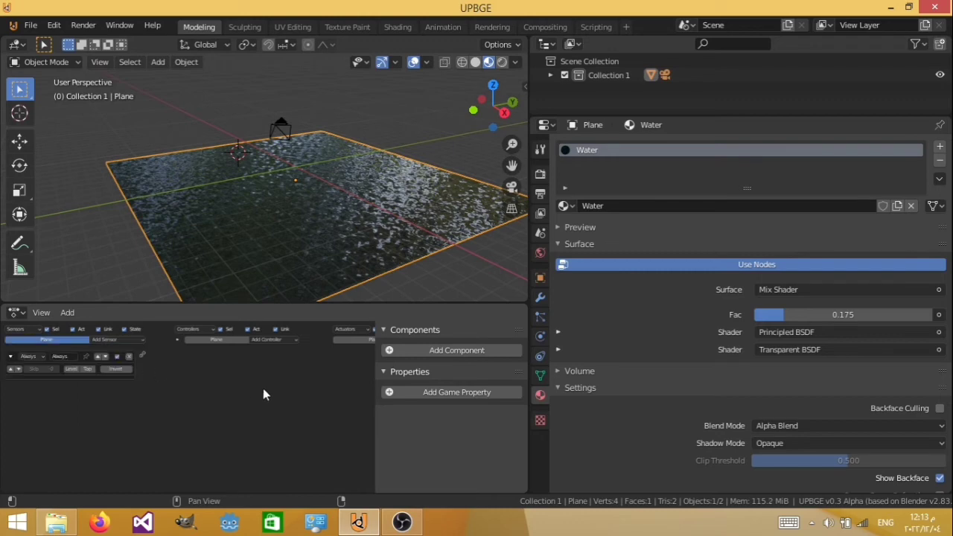
{"action": "scroll", "coordinate": [293, 385], "scroll_direction": "down", "scroll_amount": 5, "text": "ctrl"}
{"action": "left_click", "coordinate": [329, 340]}
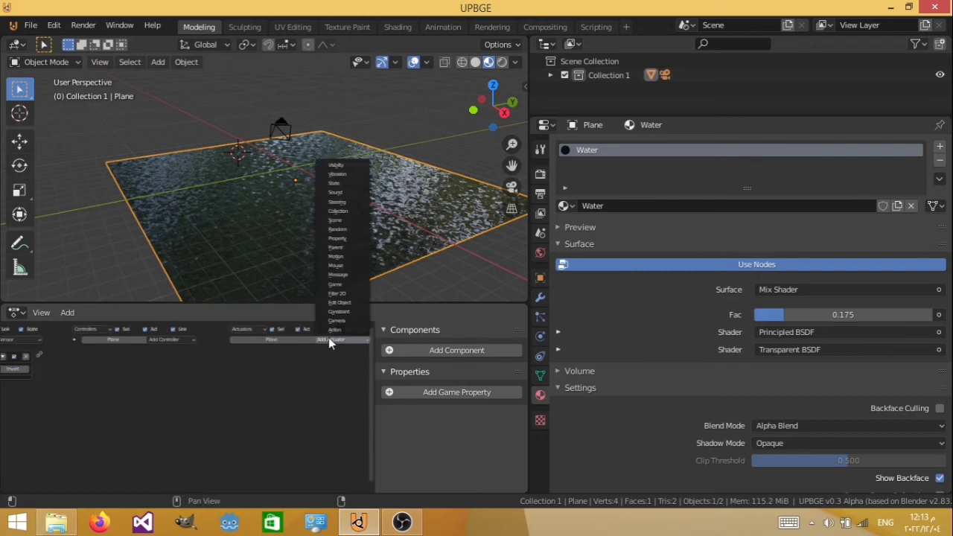
{"action": "left_click", "coordinate": [333, 328]}
{"action": "left_click", "coordinate": [248, 381]}
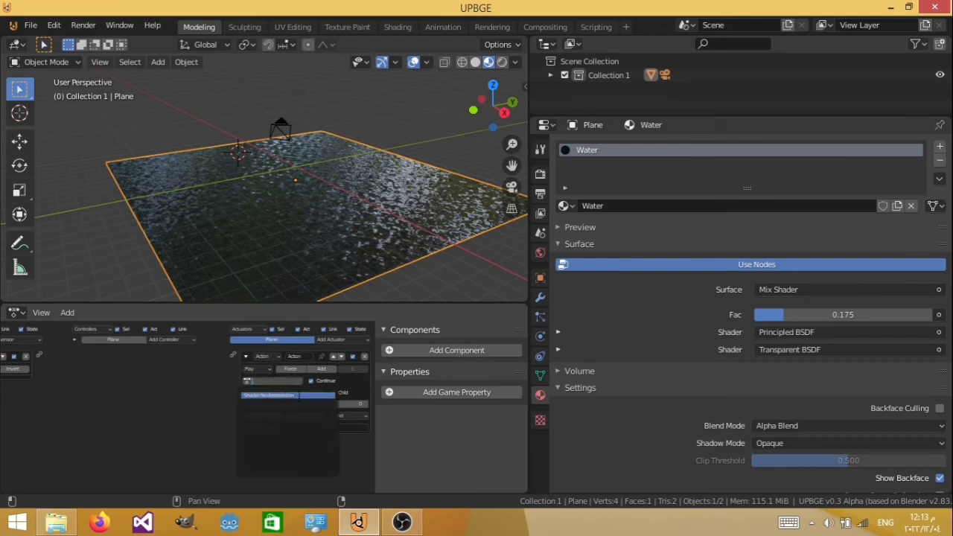
{"action": "left_click", "coordinate": [288, 395]}
{"action": "scroll", "coordinate": [87, 351], "scroll_direction": "up", "scroll_amount": 1, "text": "ctrl"}
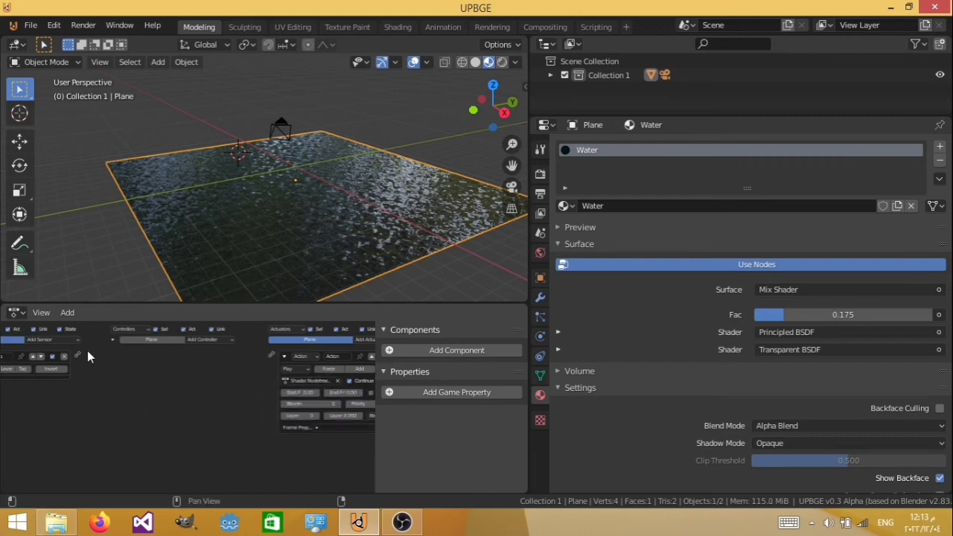
{"action": "left_click_drag", "start_coordinate": [75, 352], "coordinate": [271, 356]}
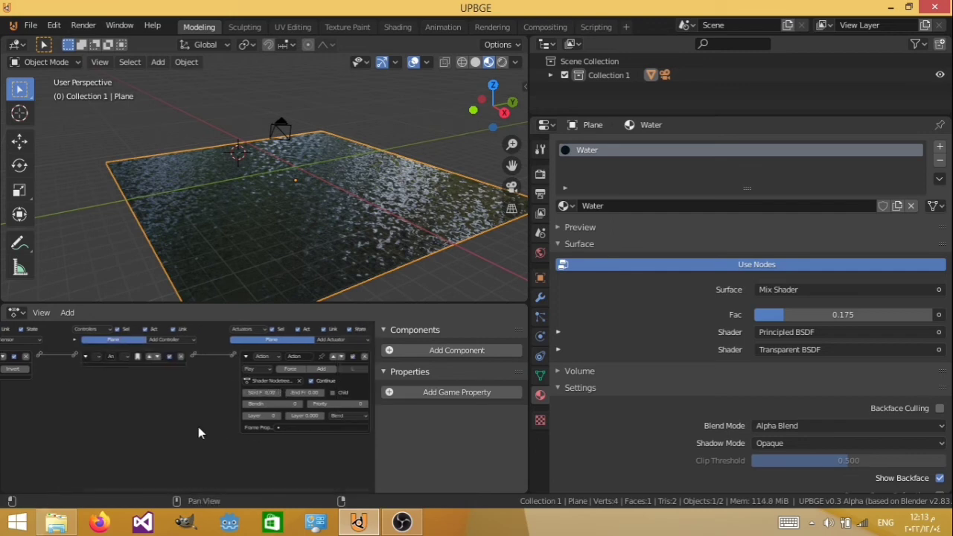
Set the Action actuator's end frame to 200 and its playback type to Ping Pong
{"action": "scroll", "coordinate": [197, 427], "scroll_direction": "down", "scroll_amount": 1}
{"action": "scroll", "coordinate": [198, 427], "scroll_direction": "up", "scroll_amount": 5}
{"action": "middle_click_drag", "start_coordinate": [276, 426], "coordinate": [353, 334]}
{"action": "left_click", "coordinate": [276, 408]}
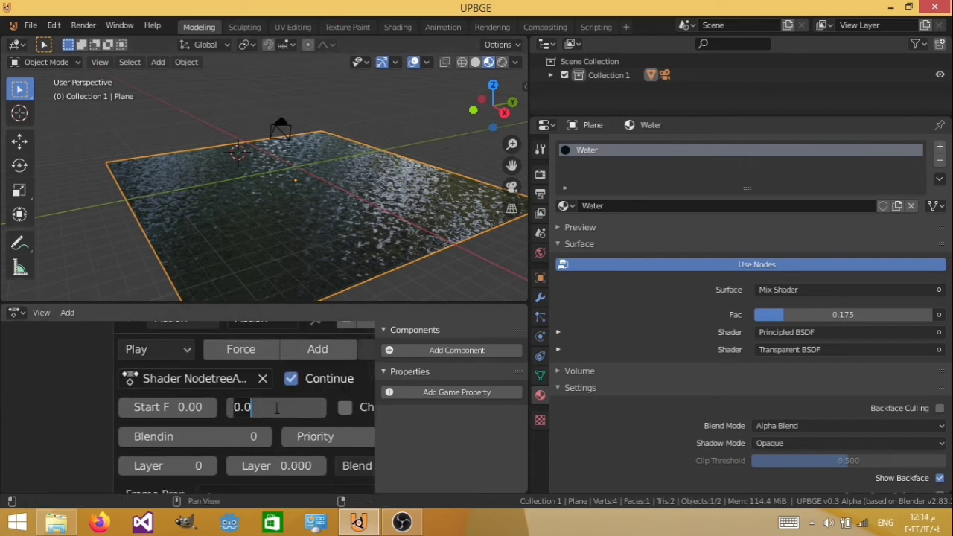
{"action": "type", "text": "200"}
{"action": "key", "text": "Return"}
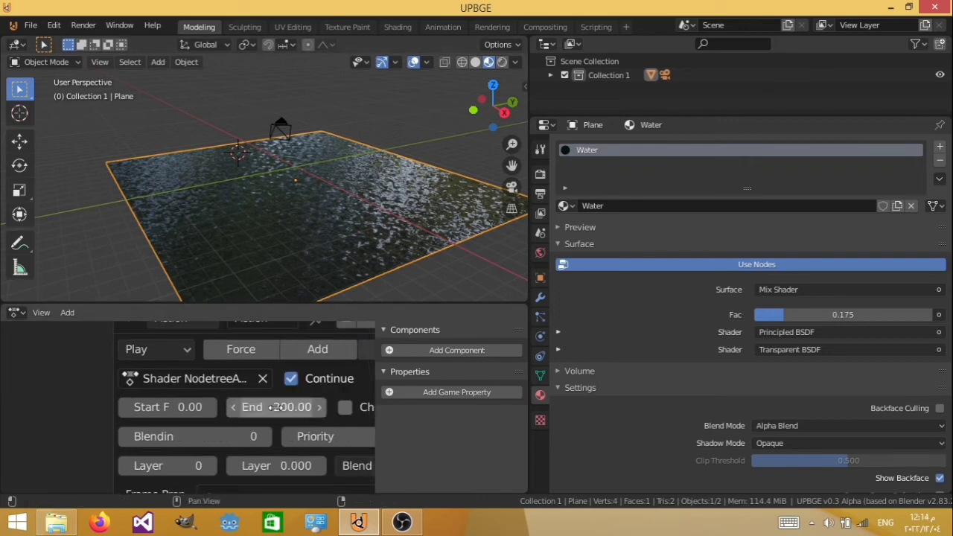
{"action": "middle_click_drag", "start_coordinate": [163, 427], "coordinate": [53, 415]}
{"action": "left_click", "coordinate": [119, 347]}
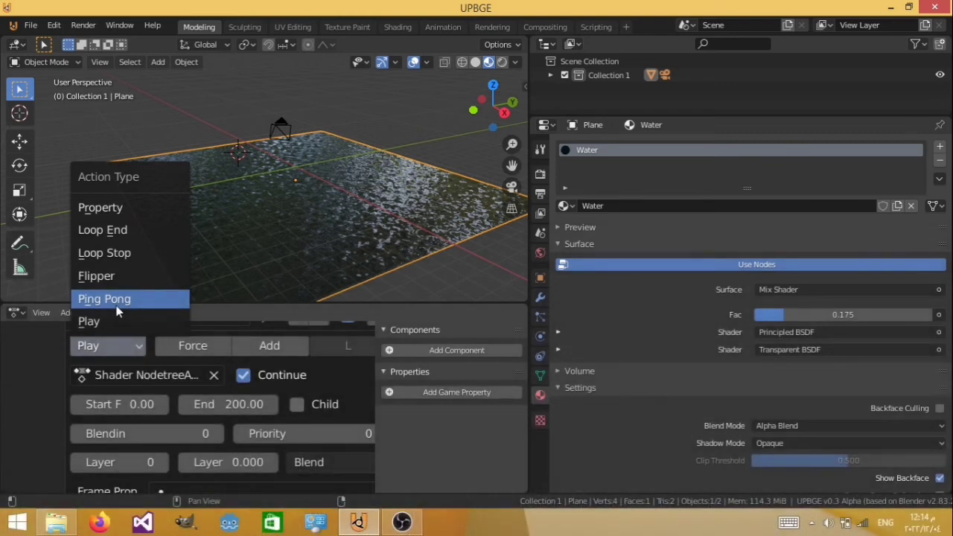
{"action": "left_click", "coordinate": [116, 302]}
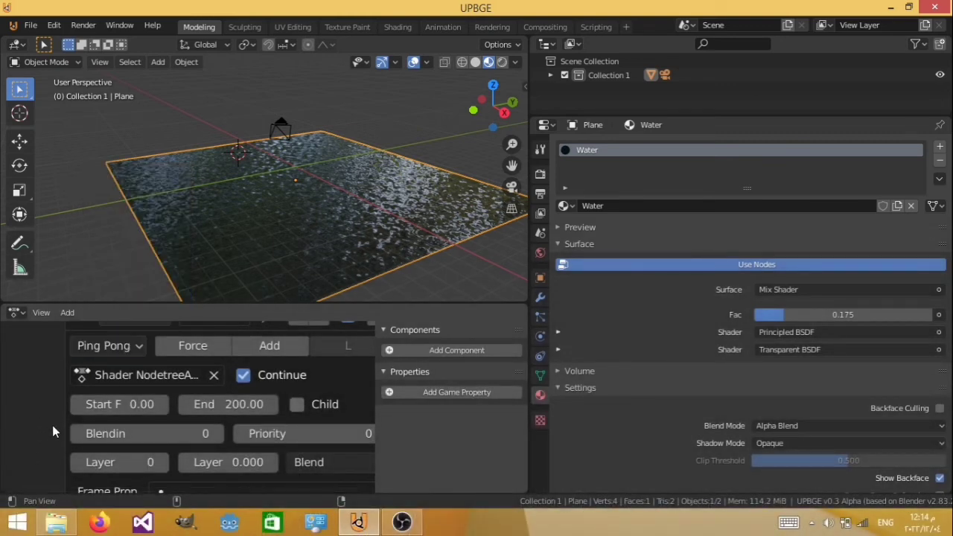
{"action": "middle_click_drag", "start_coordinate": [52, 428], "coordinate": [146, 439]}
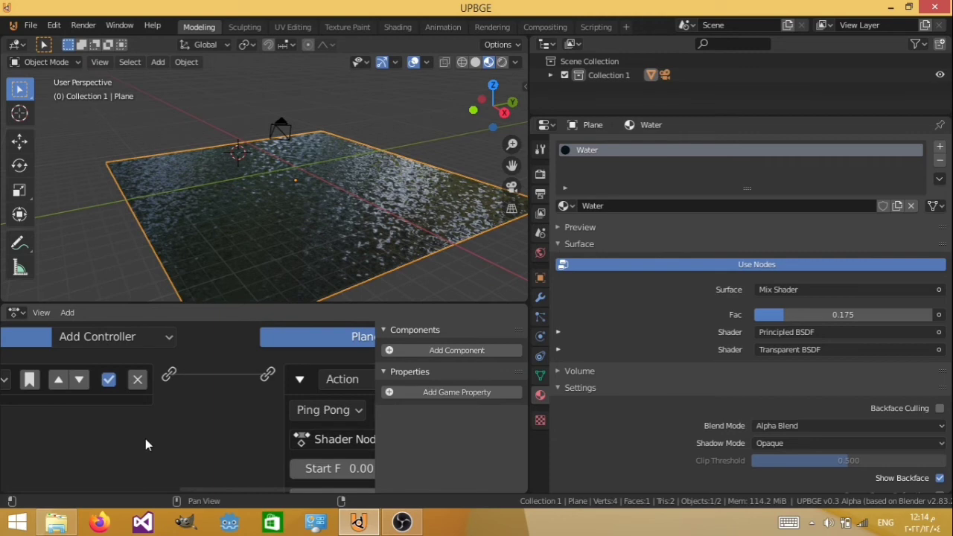
{"action": "scroll", "coordinate": [146, 439], "scroll_direction": "down", "scroll_amount": 4}
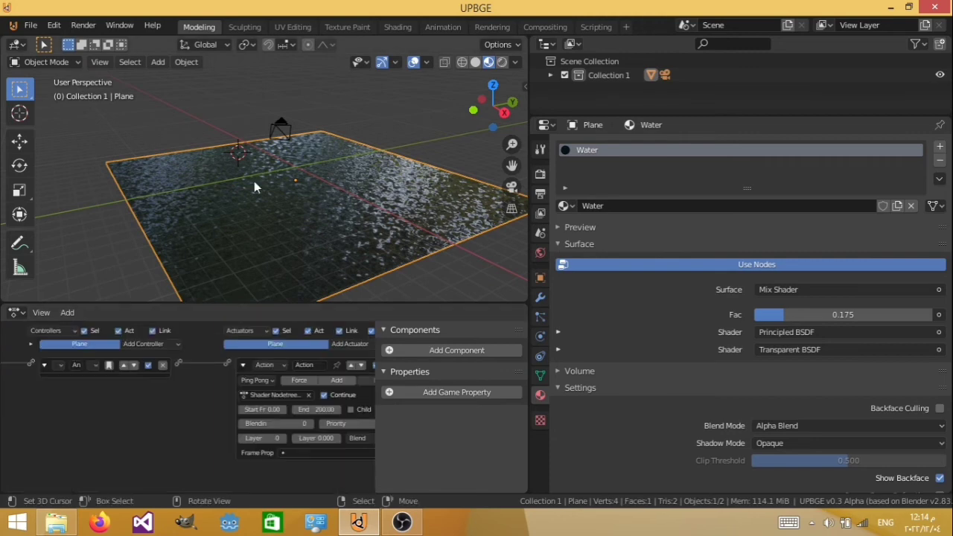
{"action": "key", "text": "p"}
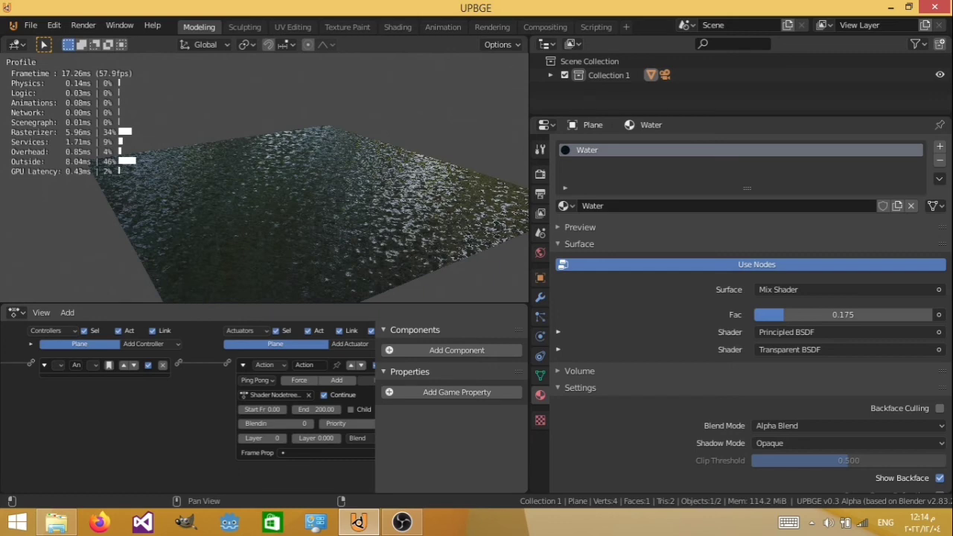
{"action": "key", "text": "Escape"}
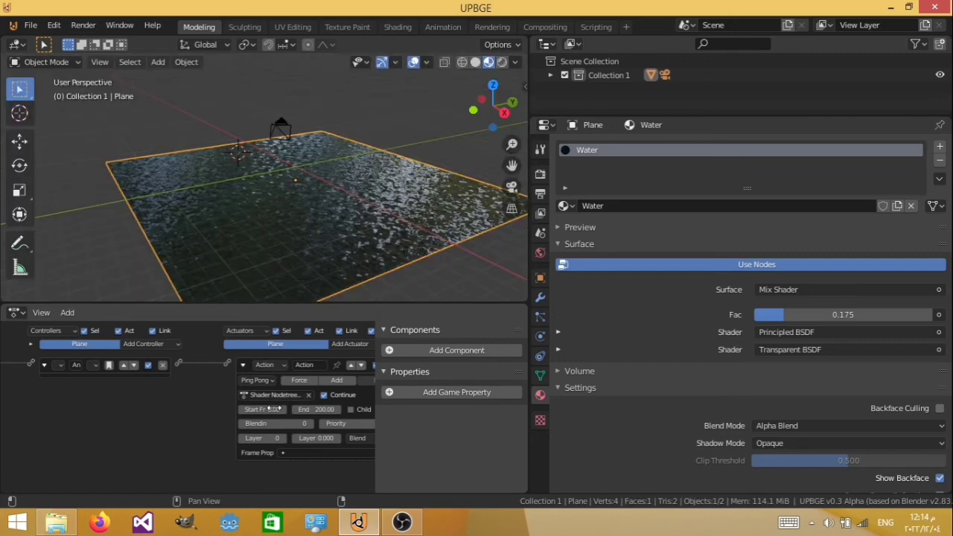
Switch the Action actuator's playback to Loop End and test-run the game, then stop it
{"action": "left_click", "coordinate": [265, 382]}
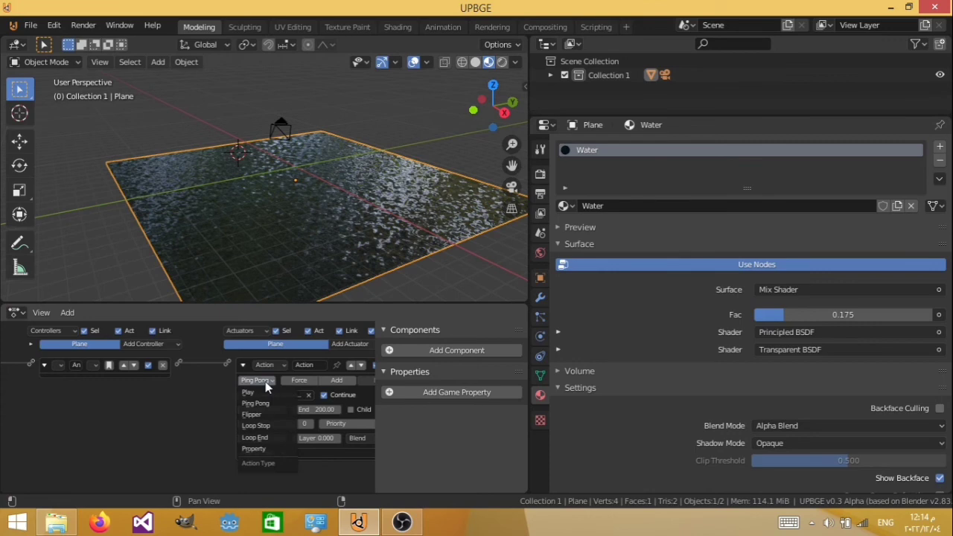
{"action": "left_click", "coordinate": [276, 439]}
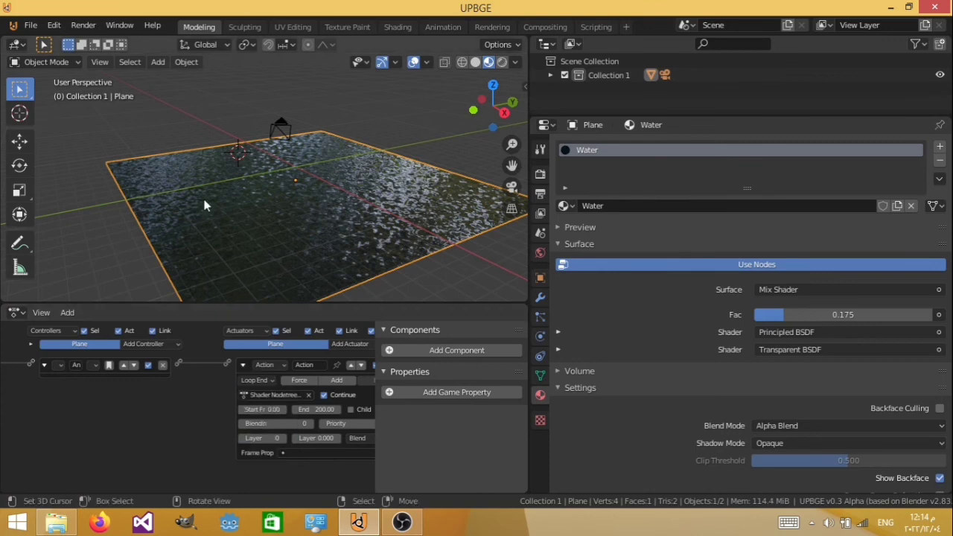
{"action": "key", "text": "p"}
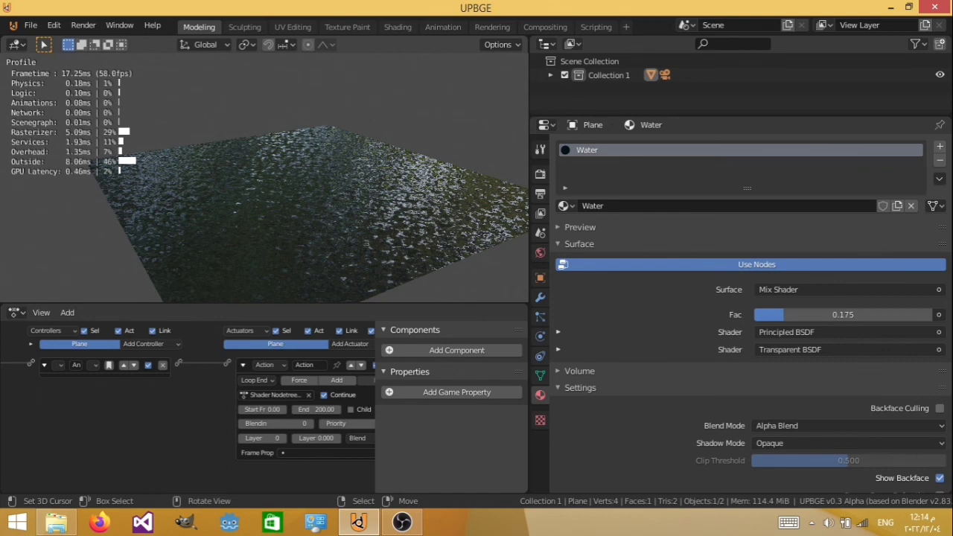
{"action": "key", "text": "Escape"}
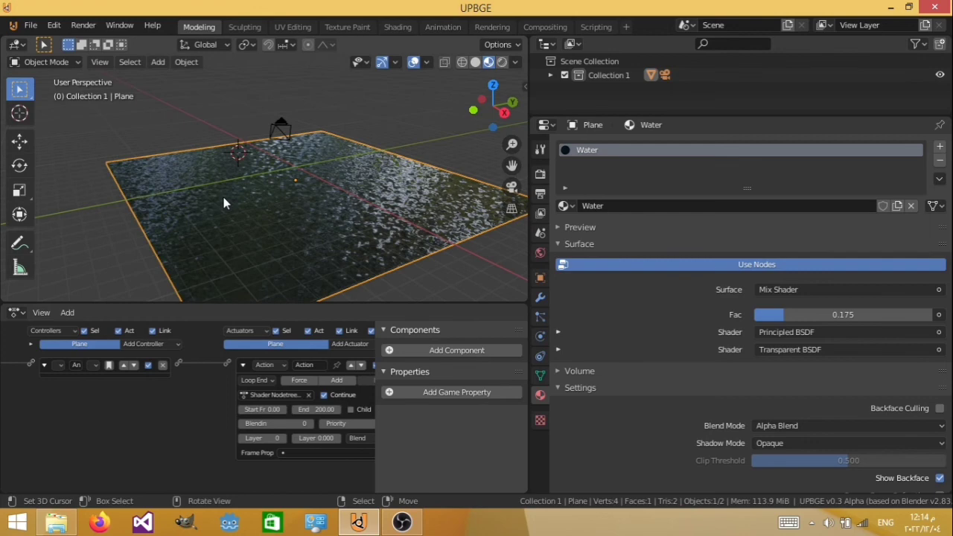
Fly the view in close over the water plane and start the game from there
{"action": "key", "text": "shift+grave"}
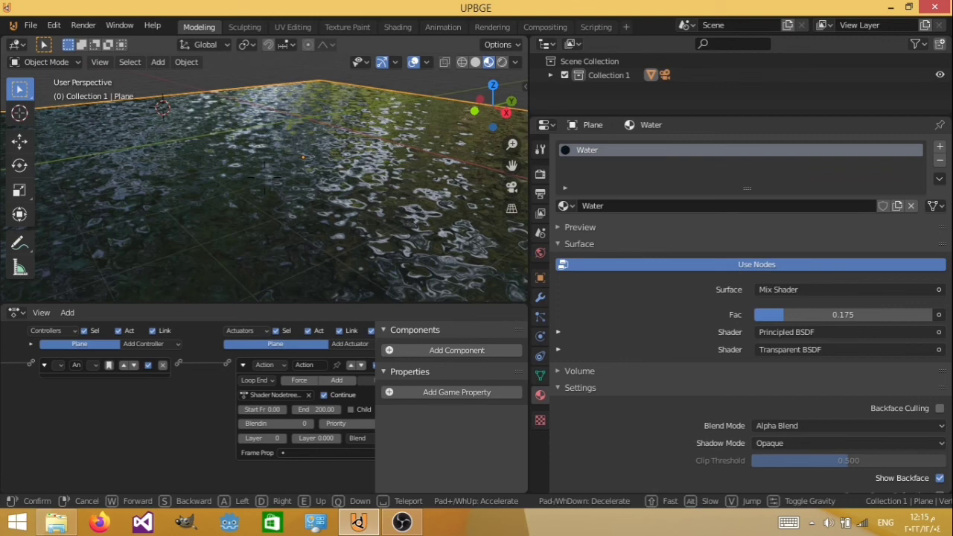
{"action": "left_click", "coordinate": [265, 180]}
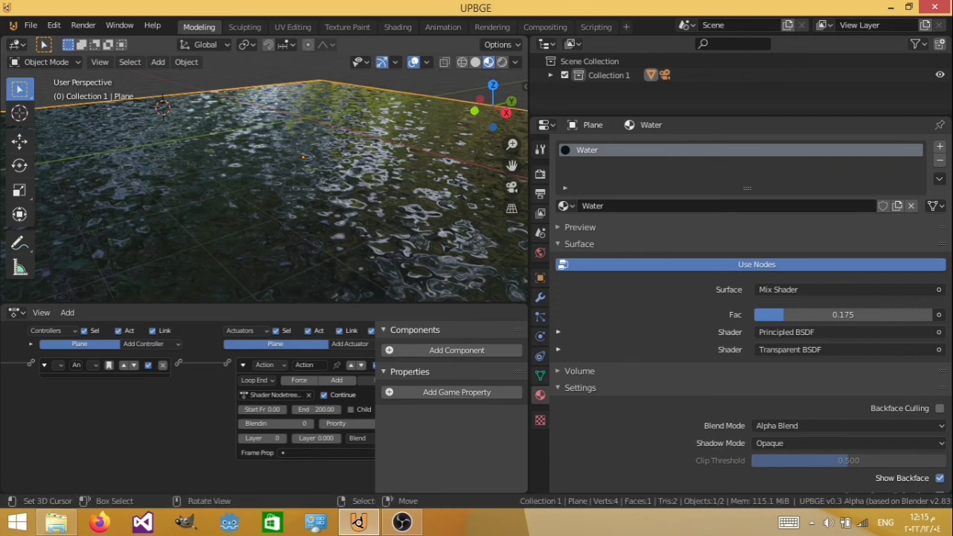
{"action": "key", "text": "p"}
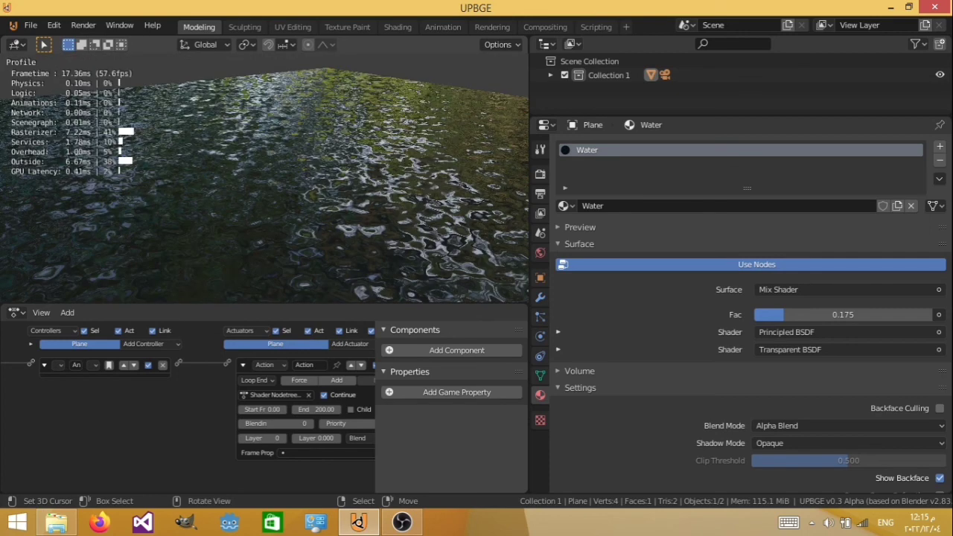